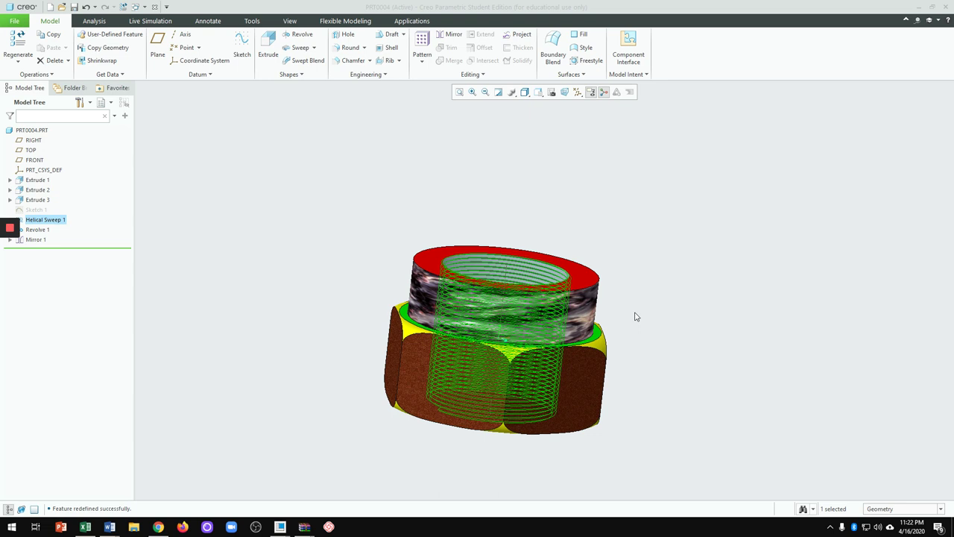
Step: Examine the finished reference nut from the side, above and underneath, including its threaded bore, collar, hexagonal faces and chamfered corners
scroll(644, 283, "down", 1)
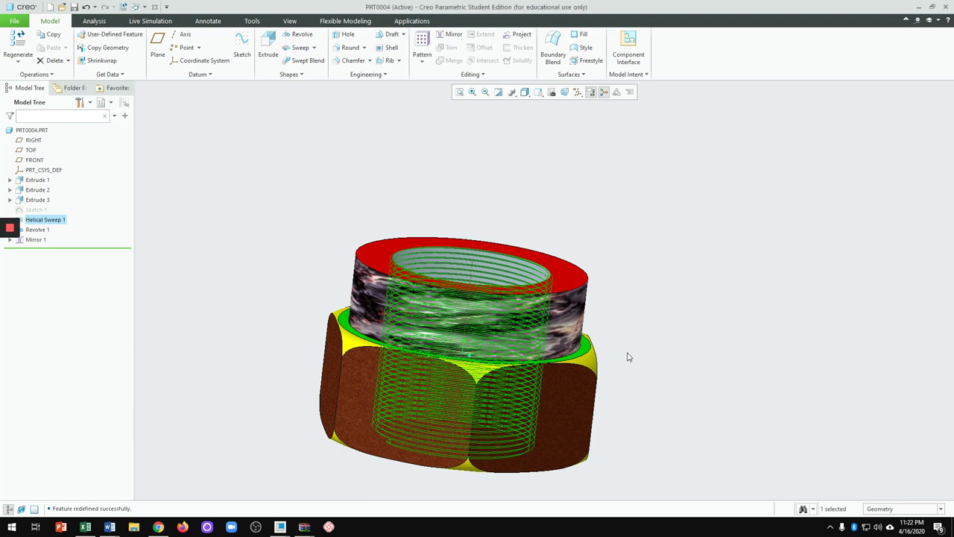
mouse_move(628, 357)
middle_mouse_down()
mouse_move(576, 310)
mouse_move(579, 331)
middle_mouse_up()
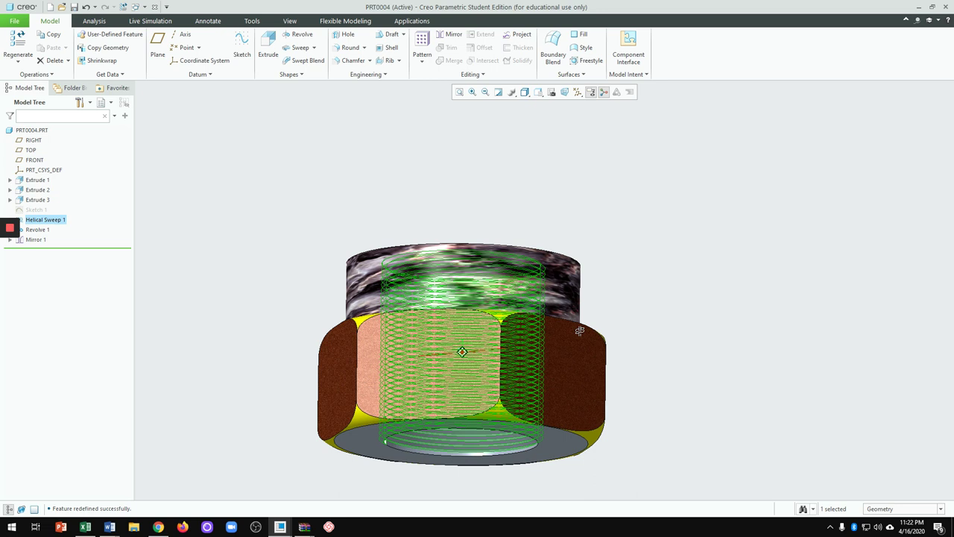
middle_click_drag(580, 330, 580, 330)
mouse_move(619, 336)
middle_mouse_down()
mouse_move(601, 422)
mouse_move(583, 384)
mouse_move(592, 391)
mouse_move(579, 385)
mouse_move(606, 399)
middle_mouse_up()
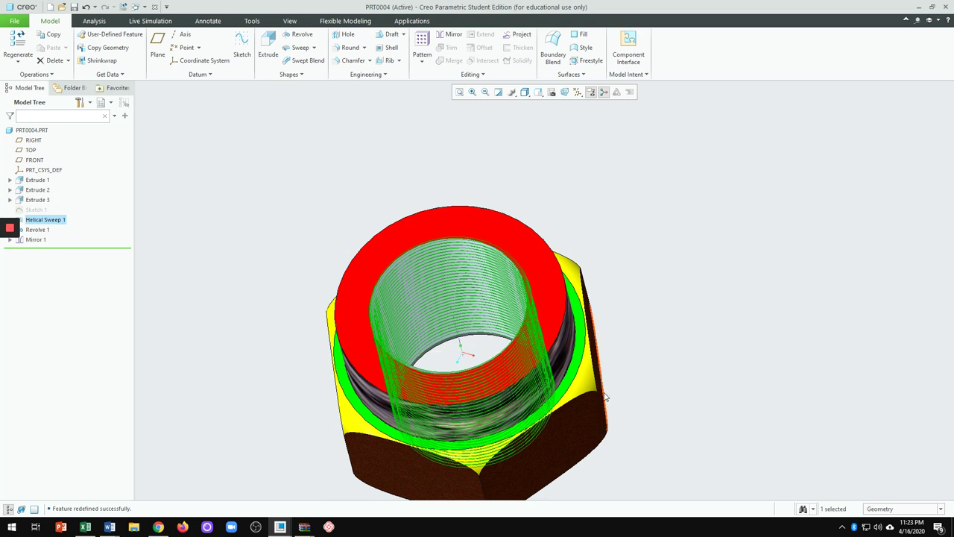
scroll(608, 399, "down", 4)
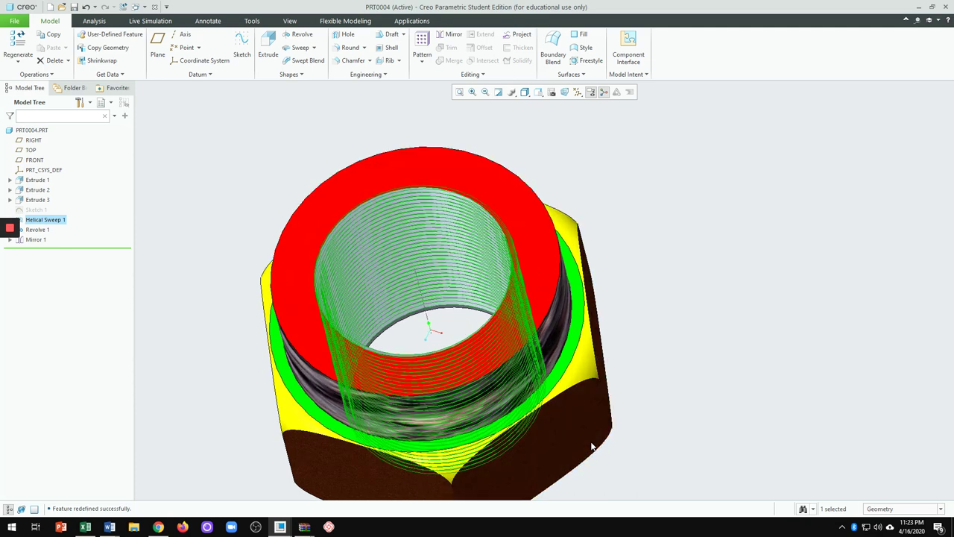
scroll(631, 383, "up", 3)
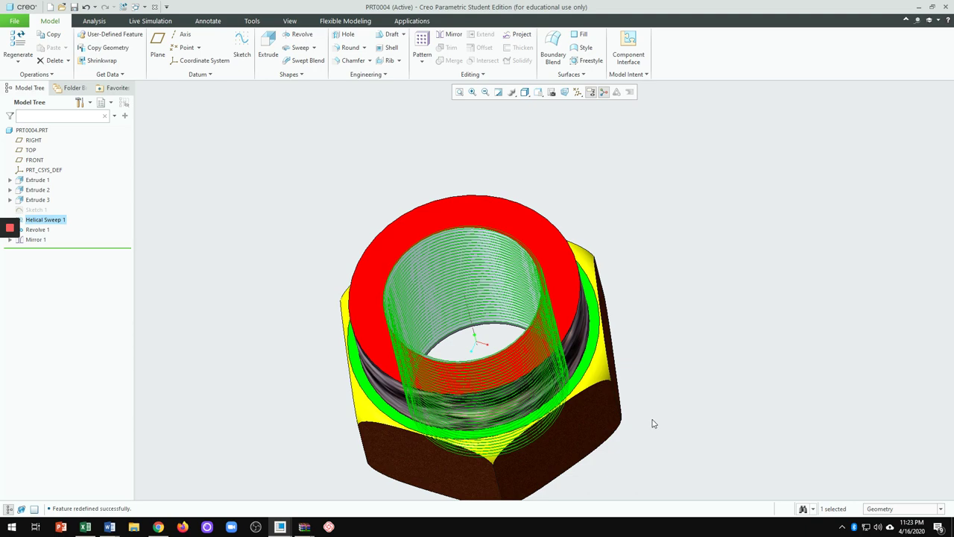
middle_click_drag(651, 421, 664, 349)
left_click(704, 327)
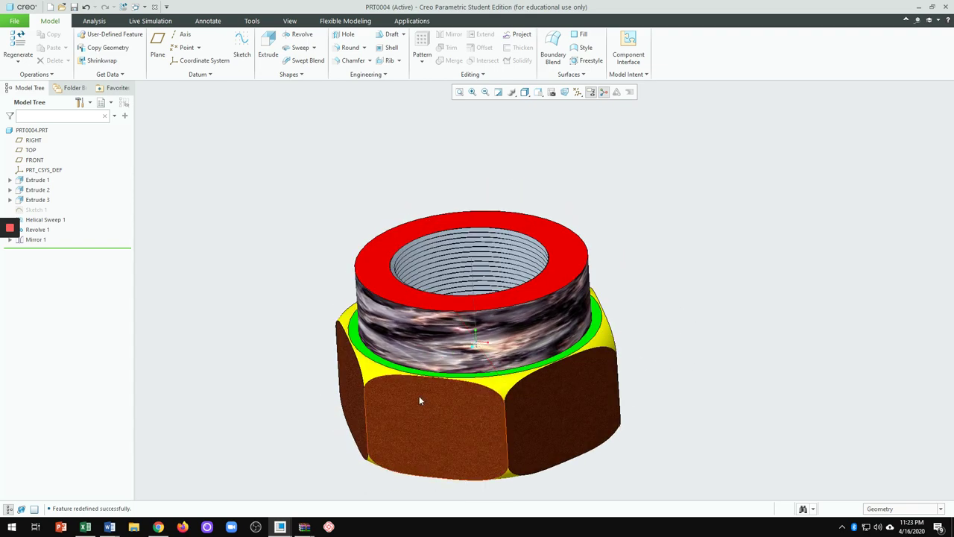
middle_click_drag(420, 398, 656, 377)
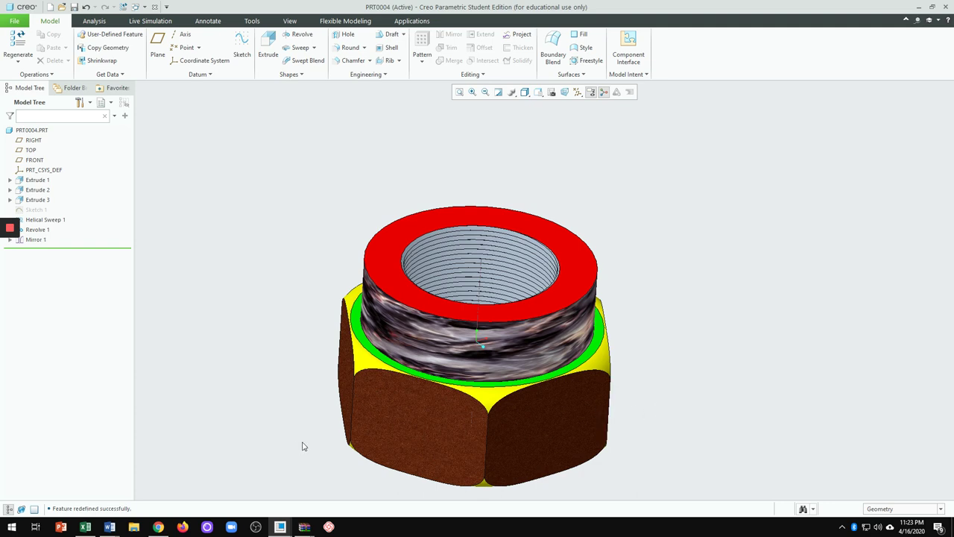
scroll(305, 445, "up", 2)
scroll(368, 401, "up", 2)
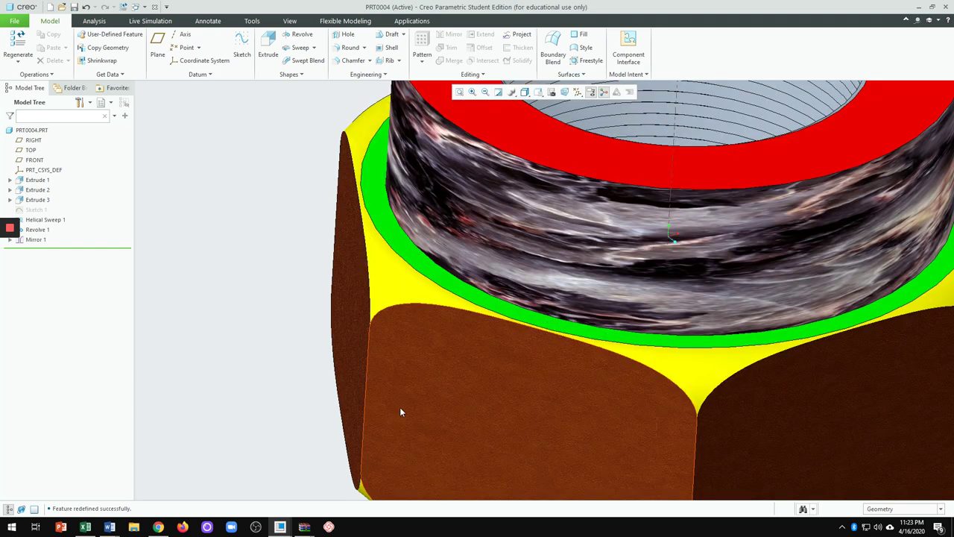
mouse_move(400, 412)
middle_mouse_down()
mouse_move(374, 373)
mouse_move(347, 365)
middle_mouse_up()
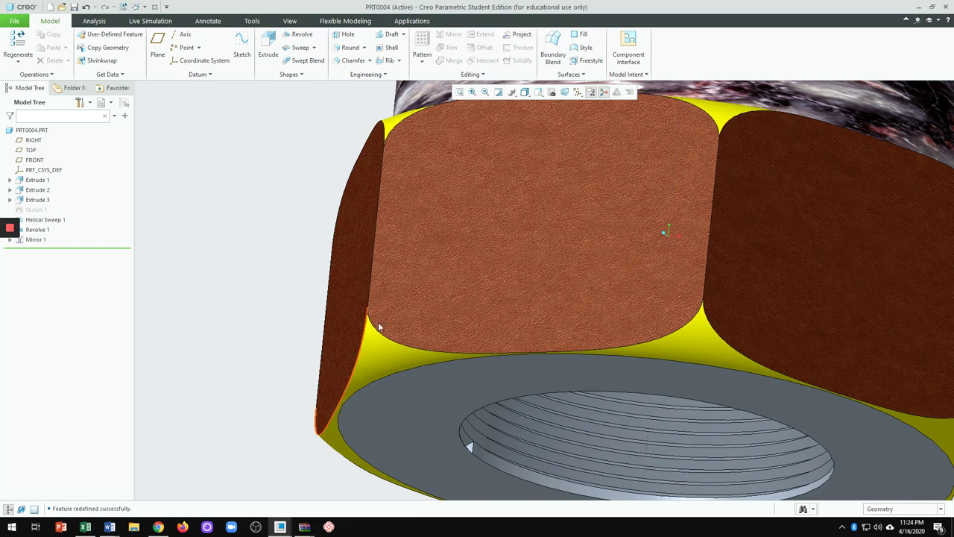
middle_click_drag(434, 220, 579, 311)
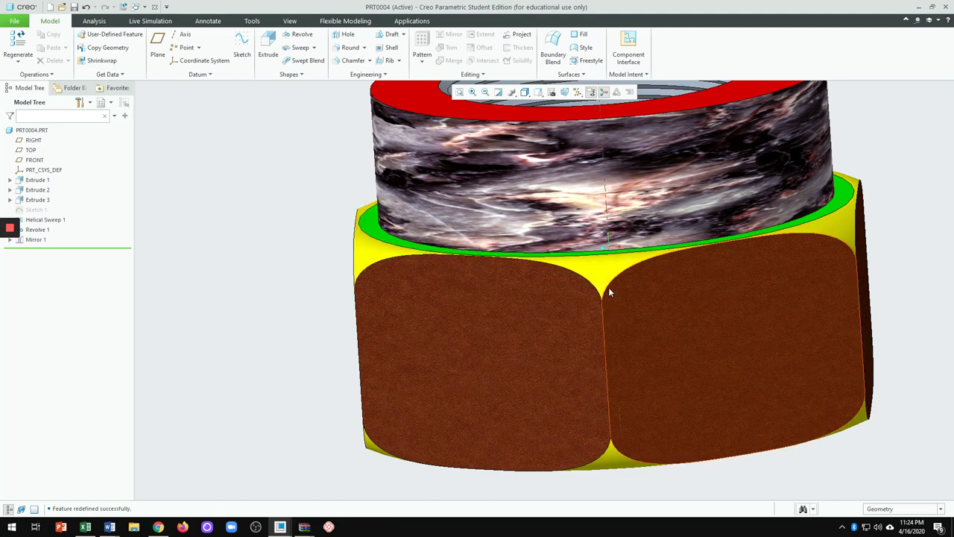
mouse_move(643, 375)
middle_mouse_down()
mouse_move(620, 216)
mouse_move(685, 306)
mouse_move(687, 331)
mouse_move(668, 254)
mouse_move(711, 330)
mouse_move(737, 315)
mouse_move(744, 387)
mouse_move(741, 368)
middle_mouse_up()
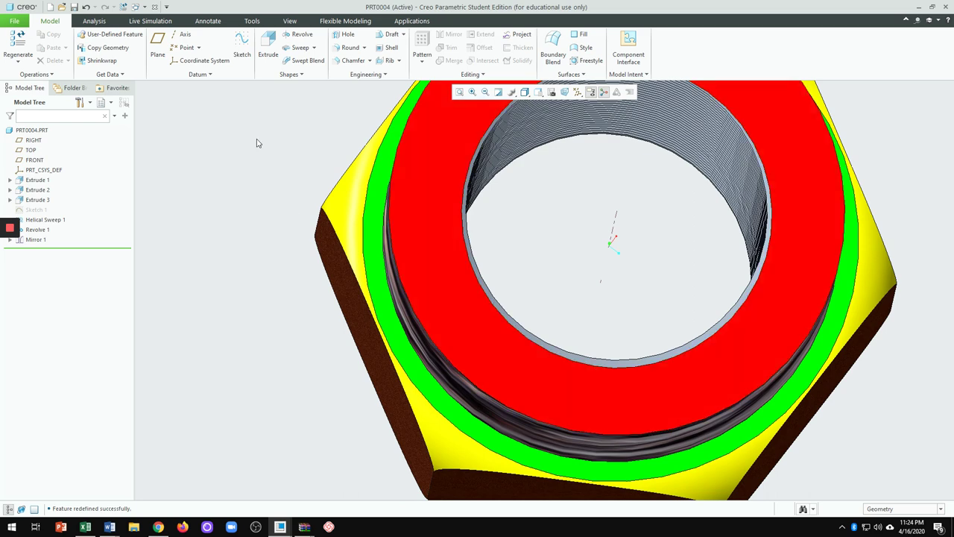
Step: Create a new solid part named Self_Locking_Nut using the default template
left_click(49, 8)
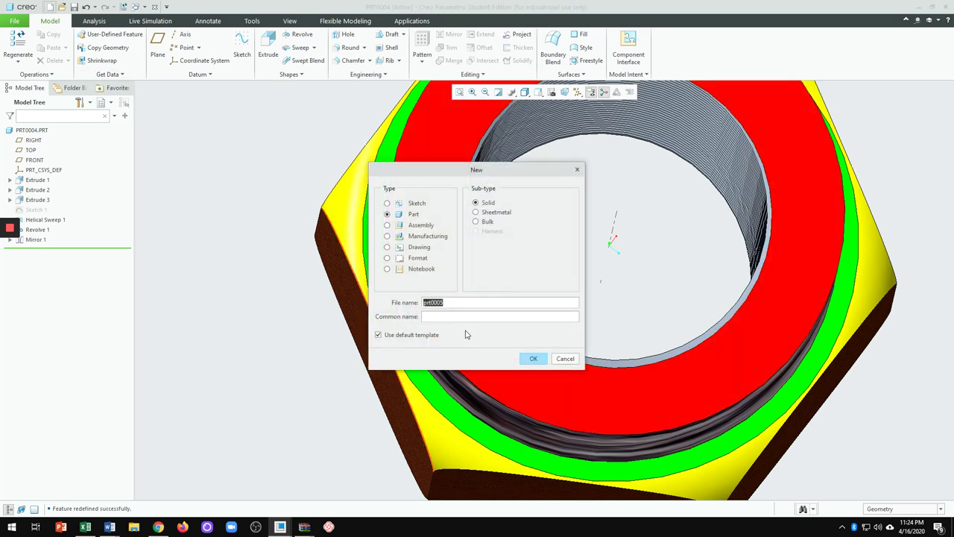
type("Self-Locking-Nut")
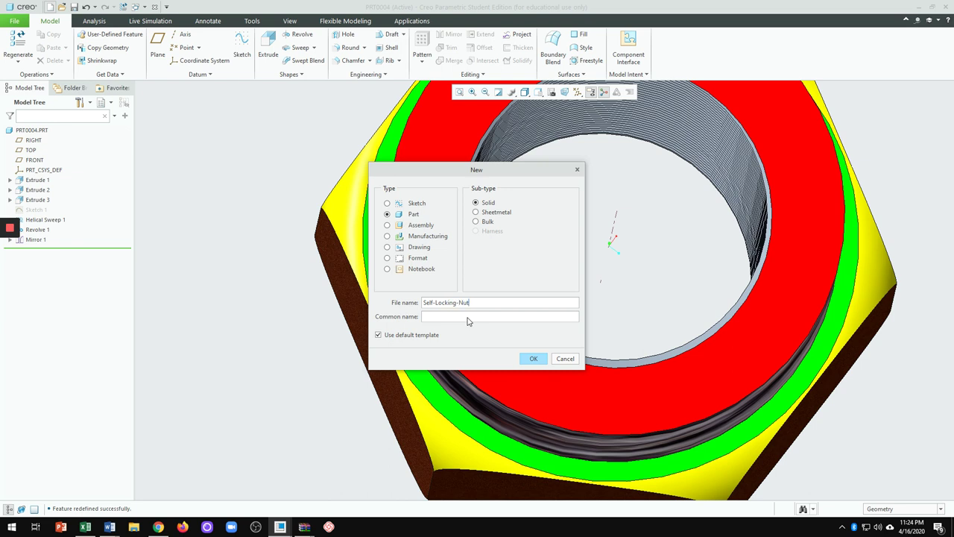
left_click(533, 360)
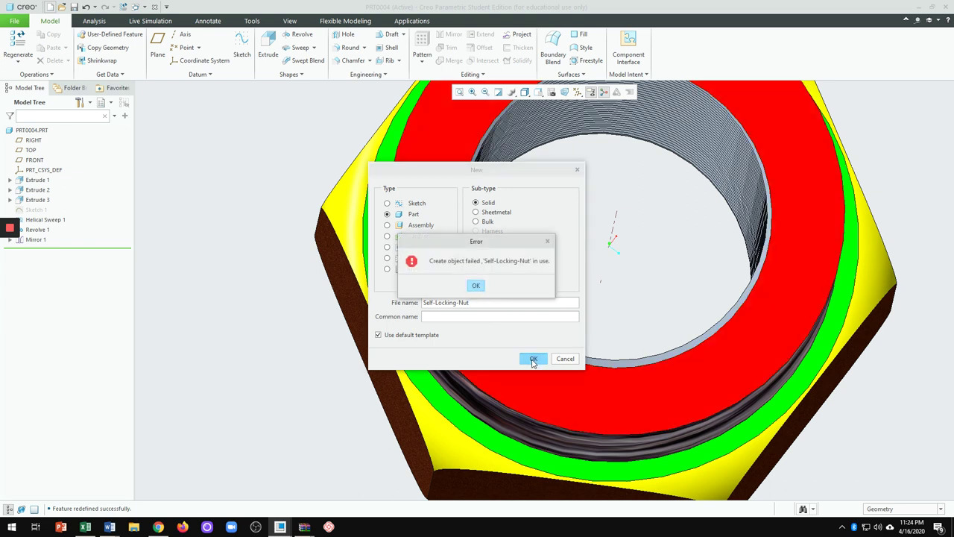
left_click(477, 287)
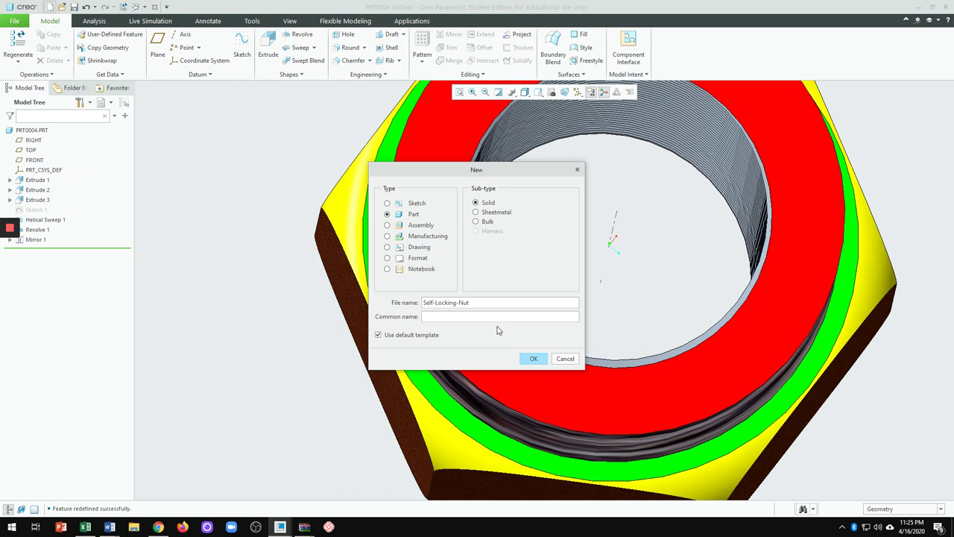
key("BackSpace")
type("_")
left_click(532, 357)
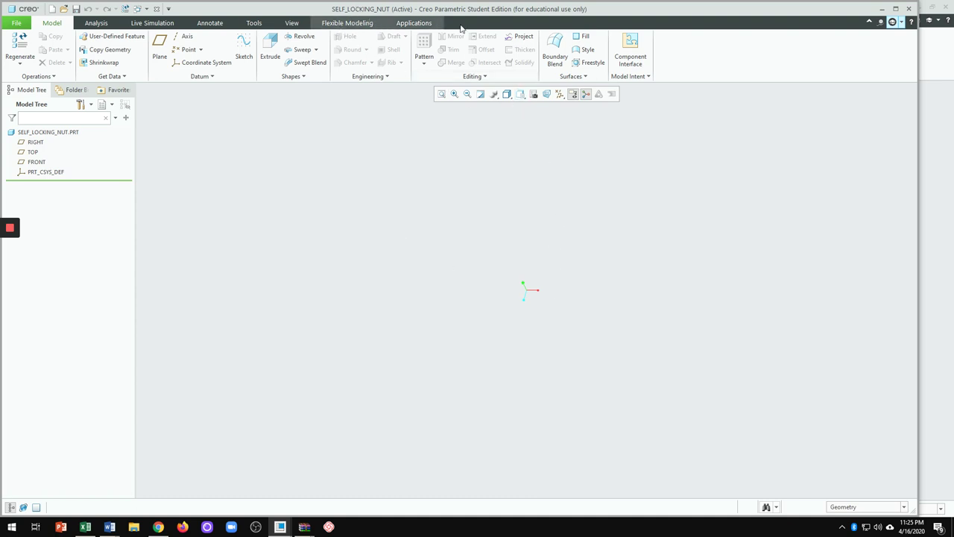
Step: Show all datum features and start a solid Extrude sketch on the TOP plane, facing the sketch plane
left_click(560, 96)
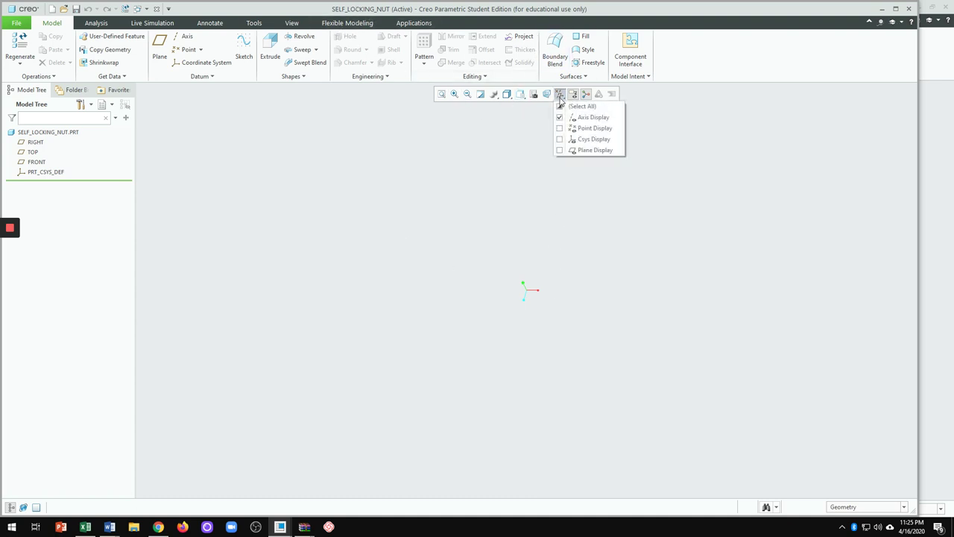
left_click(577, 106)
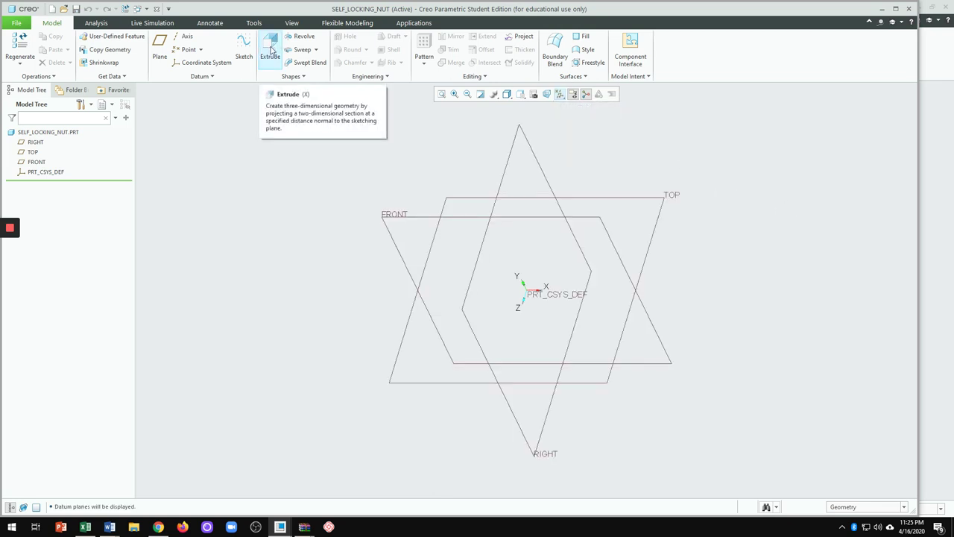
left_click(271, 50)
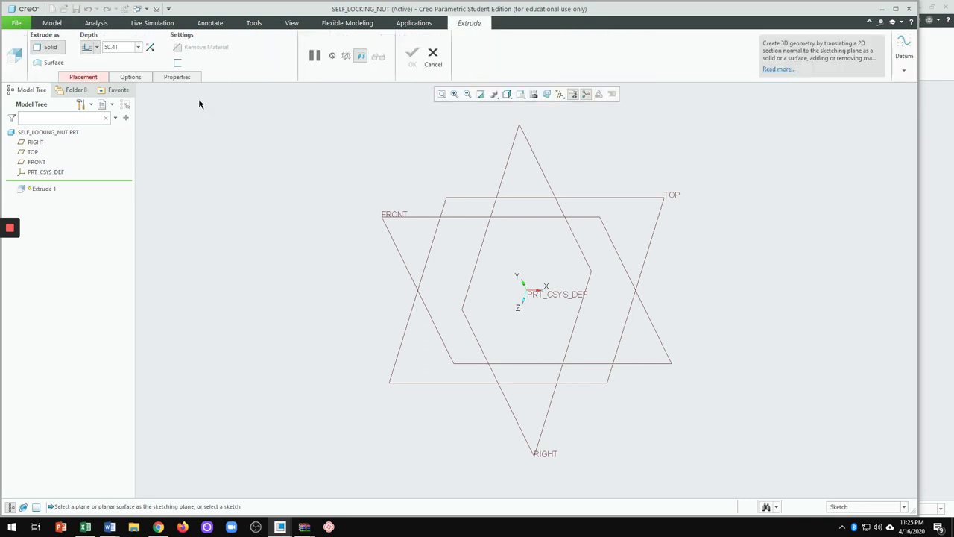
left_click(671, 198)
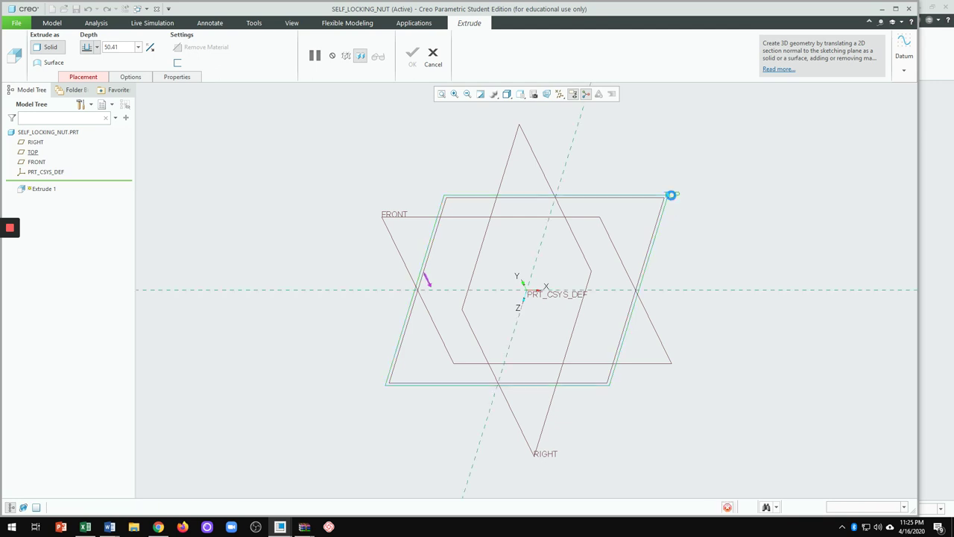
left_click(547, 95)
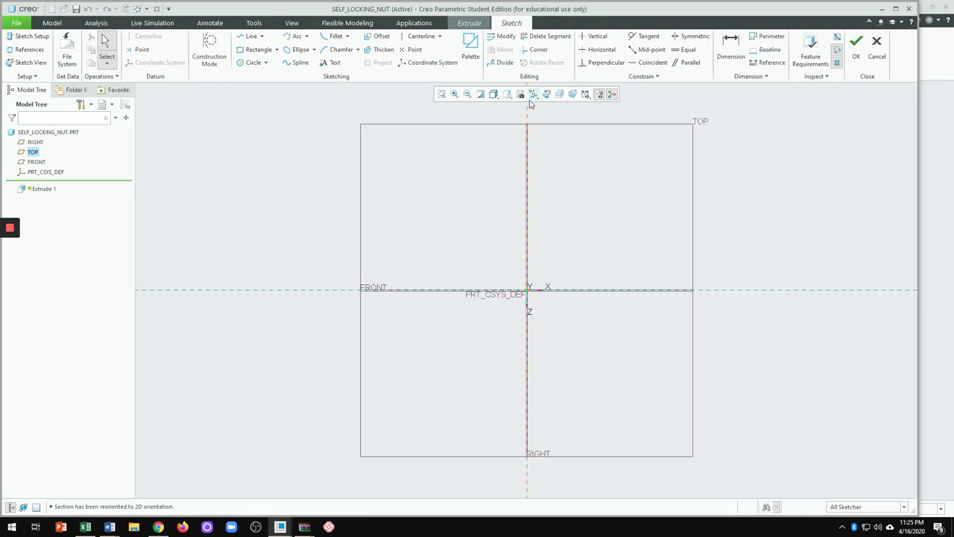
Step: Hide the datum display and place a sketch point at the origin
left_click(533, 94)
left_click(534, 149)
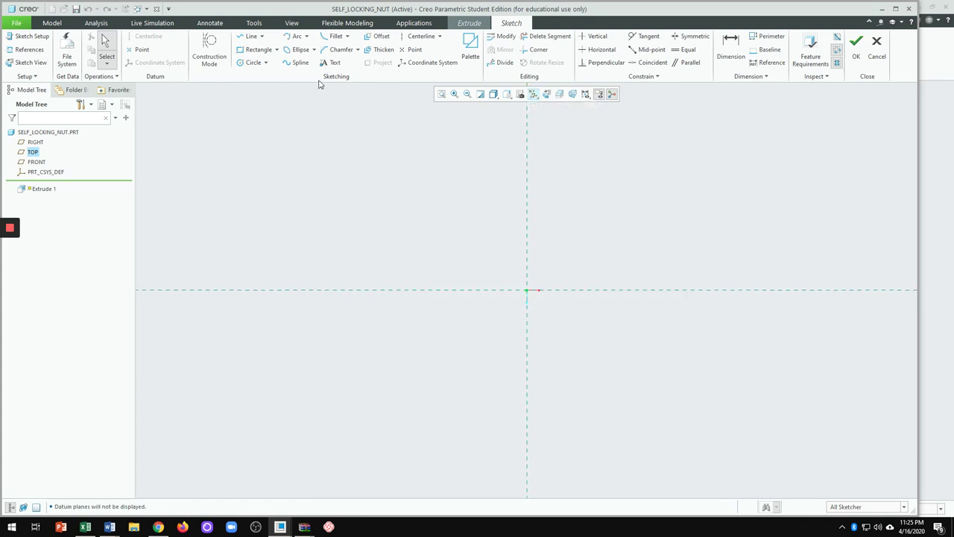
left_click(416, 56)
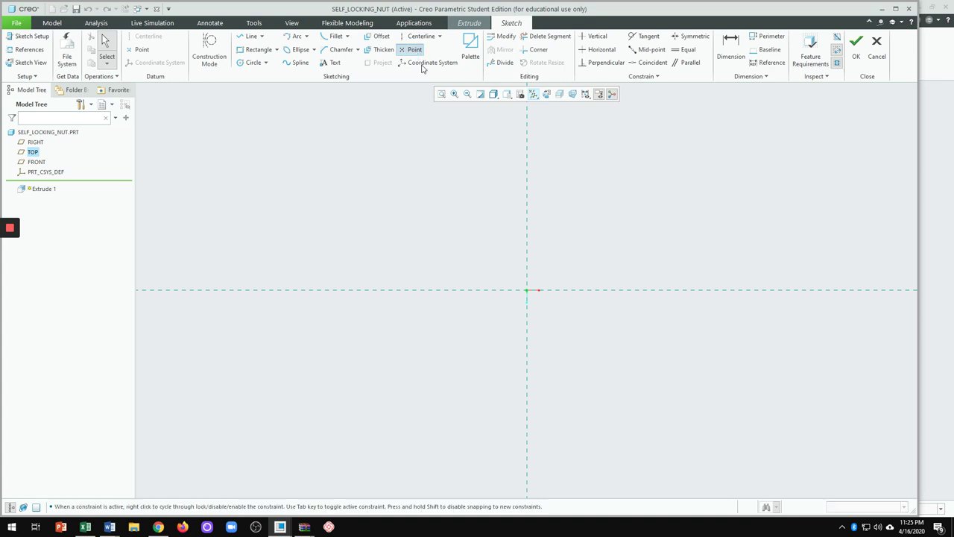
left_click(529, 295)
middle_click(571, 253)
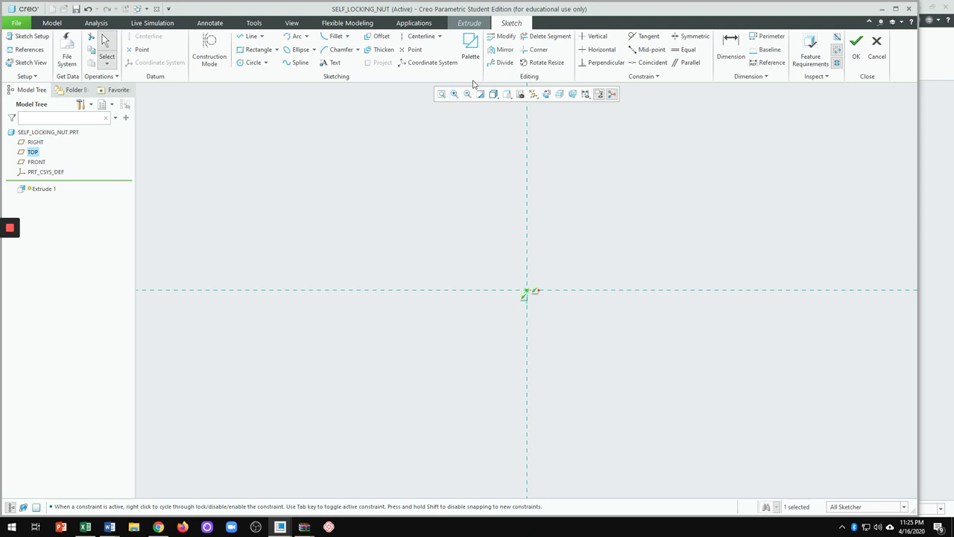
Step: Insert a 6-Sided Hexagon from the sketcher palette with sides about 63 long, above and to the right of the origin
left_click(470, 47)
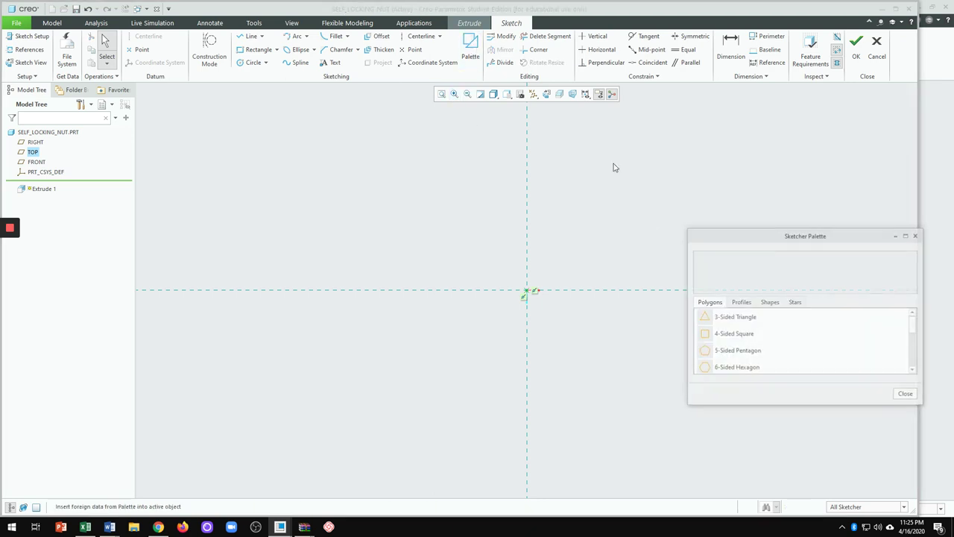
double_click(738, 368)
left_click(750, 161)
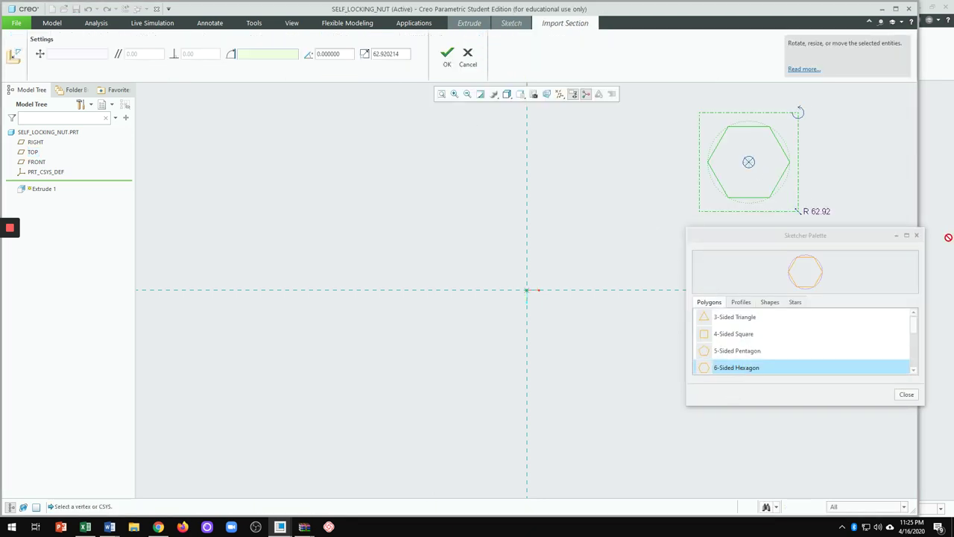
left_click(915, 235)
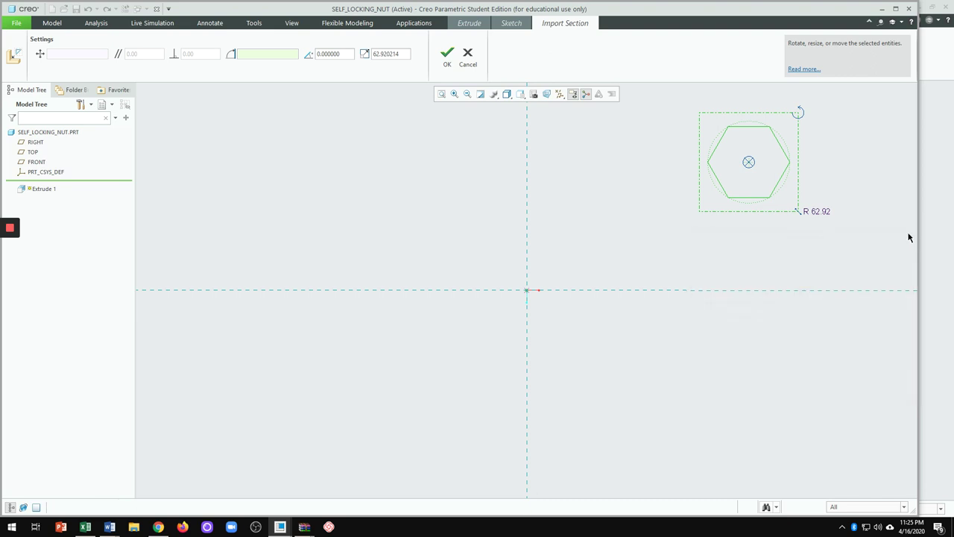
left_click(447, 57)
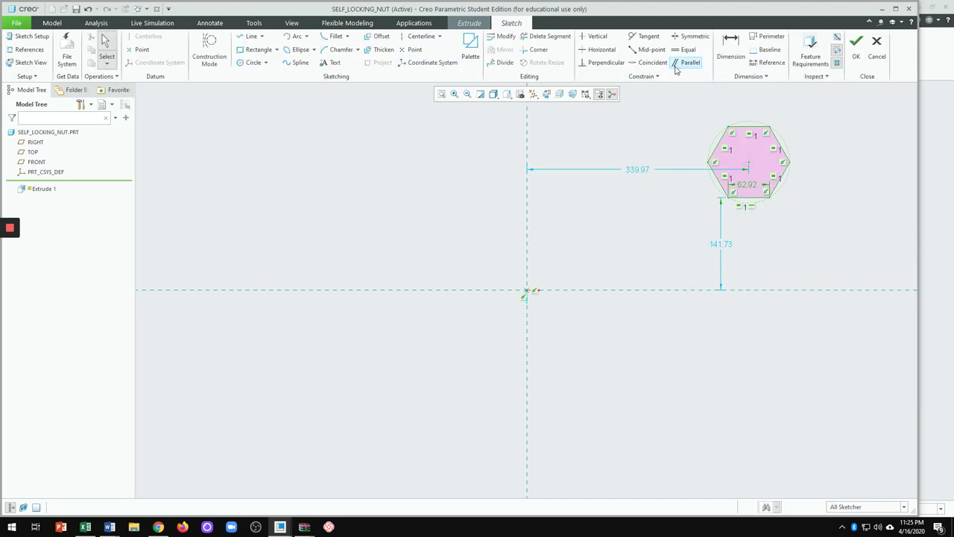
Step: Make the hexagon's centre coincident with the sketch point at the origin
left_click(649, 64)
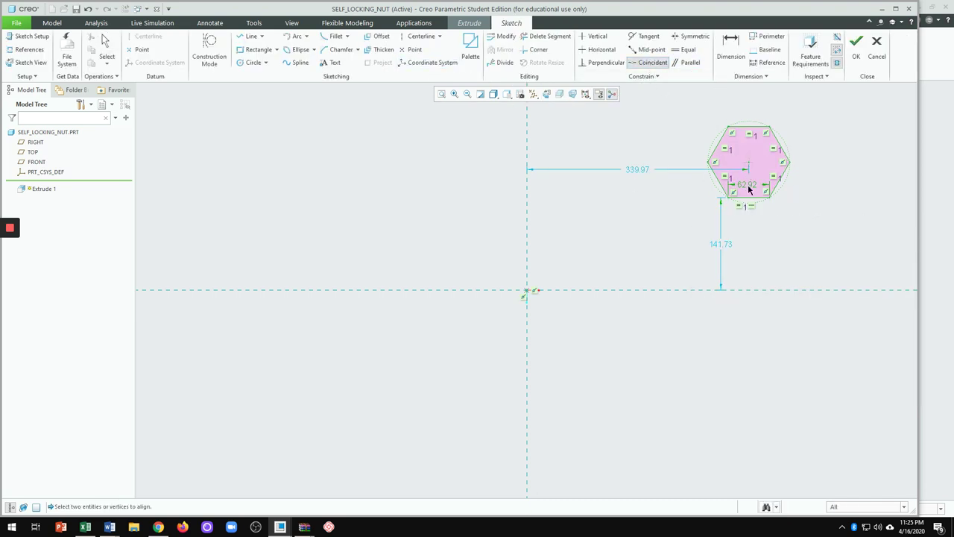
left_click(749, 165)
left_click(527, 291)
Step: Try to dimension the hexagon's height between its upper and lower right corners, and delete the conflicting dimension
left_click(731, 49)
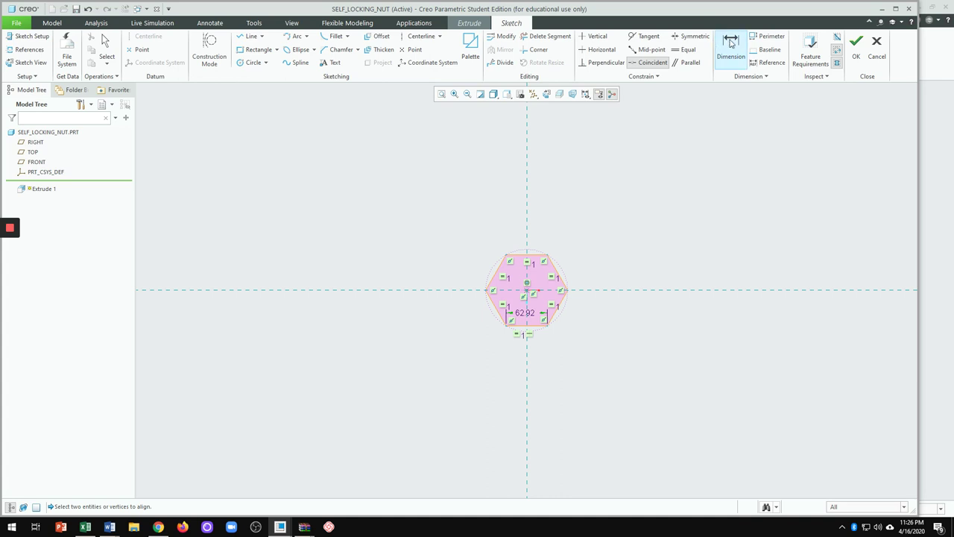
left_click(548, 254)
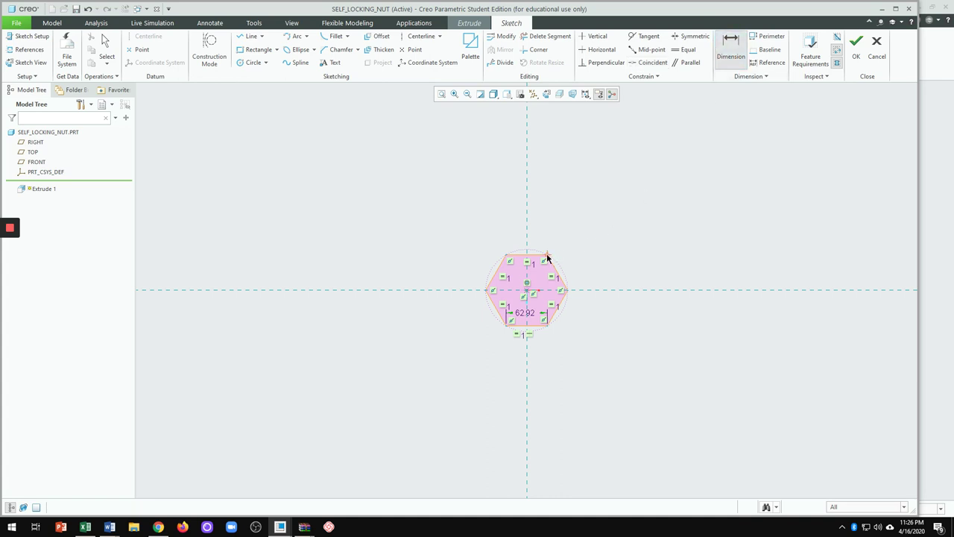
left_click(547, 325)
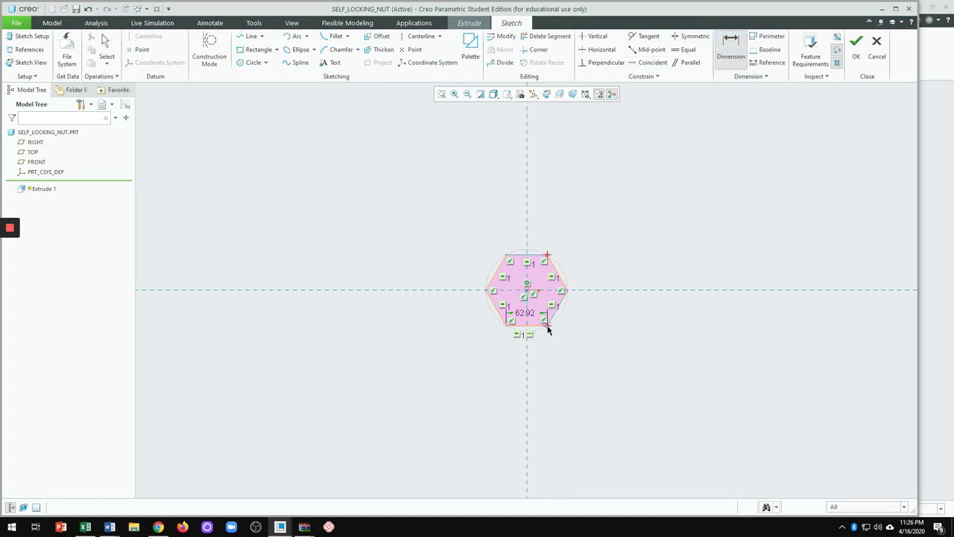
middle_click(597, 293)
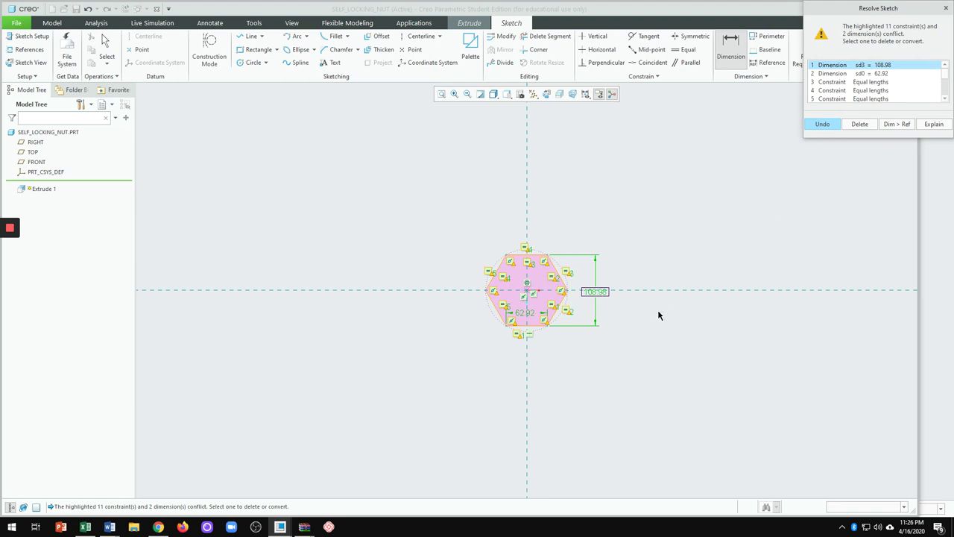
left_click(859, 124)
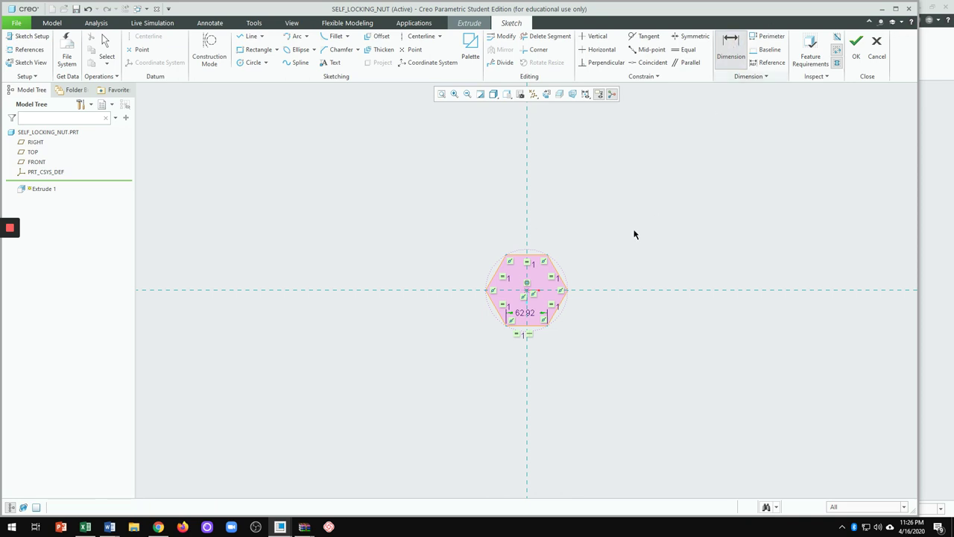
Step: Dimension the hexagon's height between its left corners, delete the conflicting side-length dimension, set the height to 120 and finish the sketch
left_click(506, 256)
left_click(506, 325)
middle_click(456, 300)
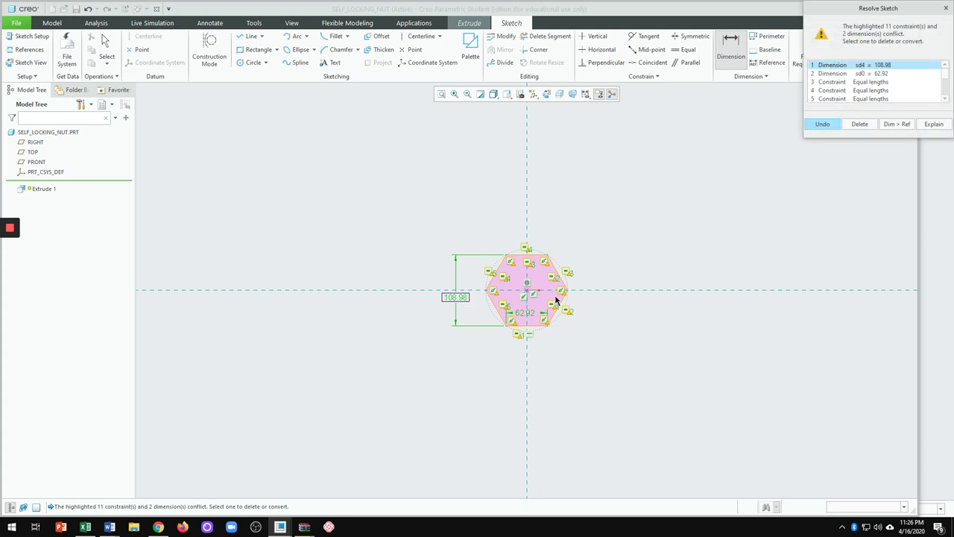
left_click(849, 74)
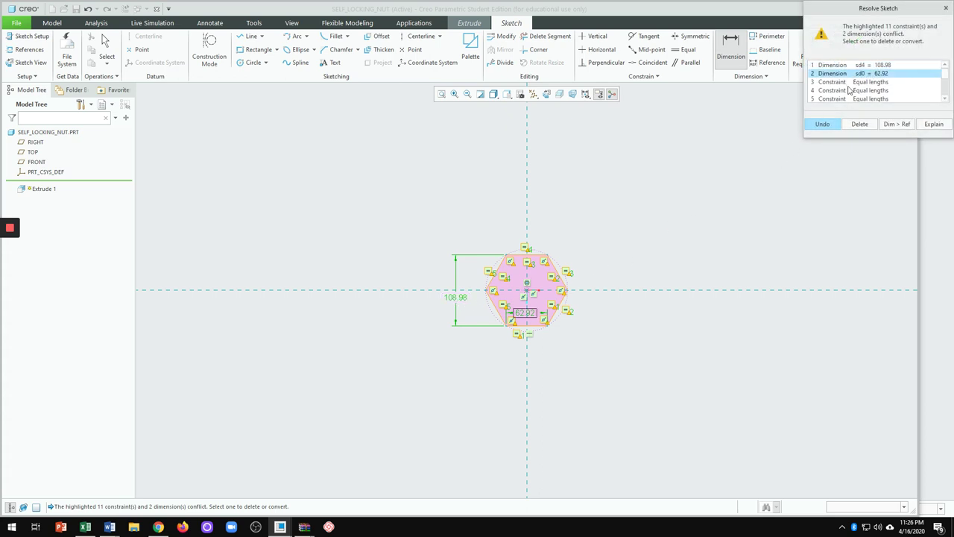
left_click(859, 124)
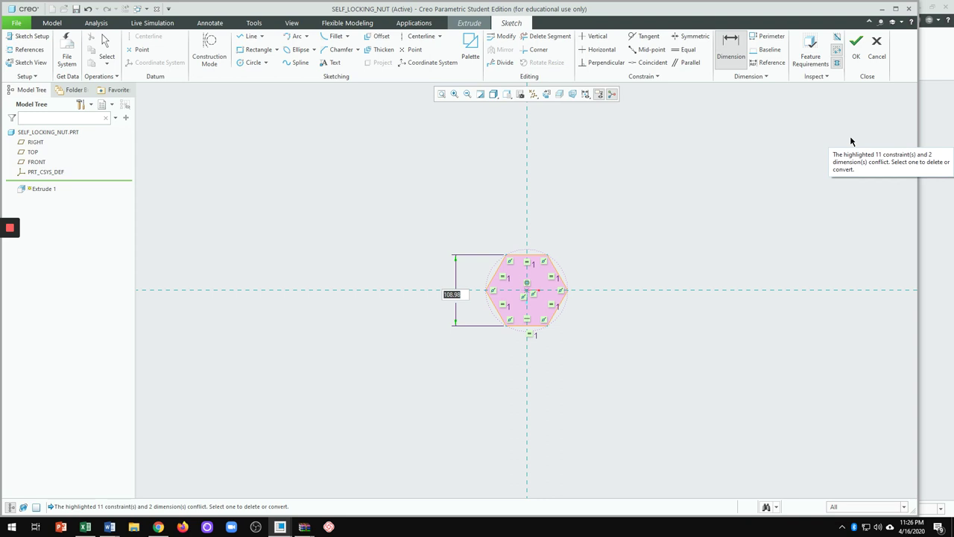
type("120")
key("Return")
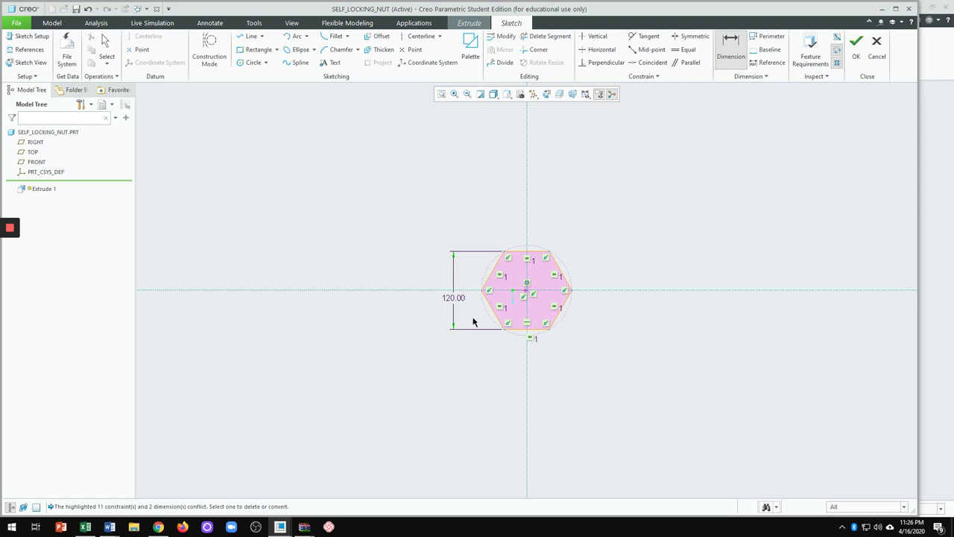
scroll(475, 322, "up", 3)
scroll(567, 310, "up", 3)
scroll(563, 335, "down", 3)
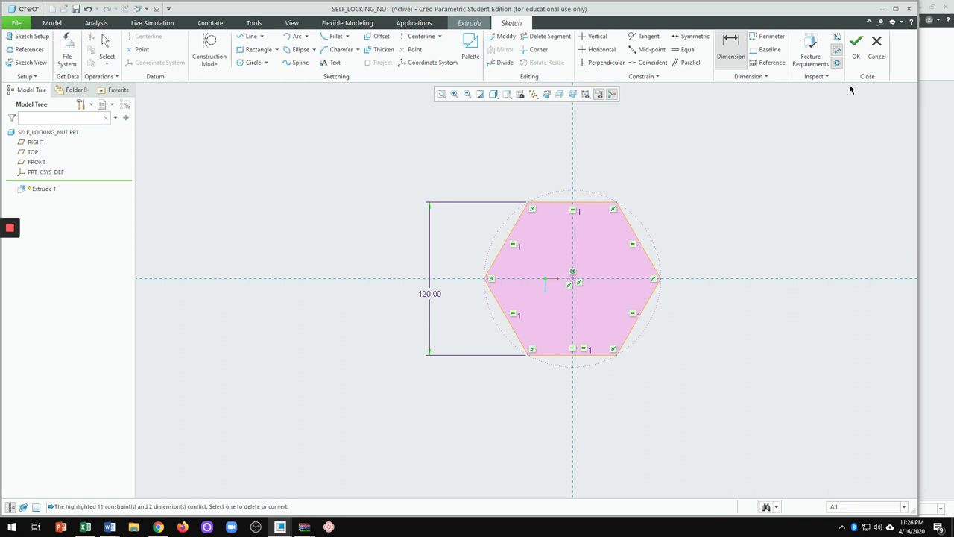
left_click(855, 47)
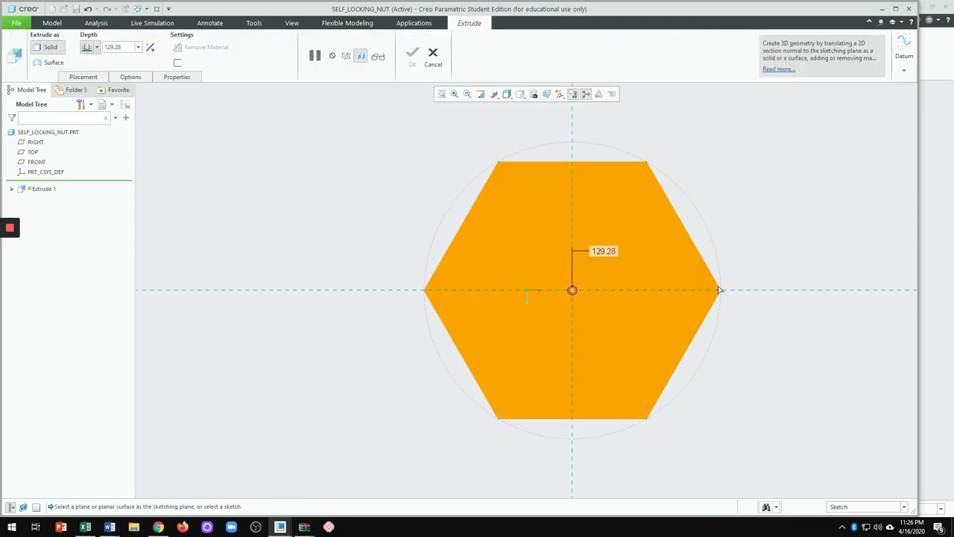
Step: Extrude the hexagon to a depth of 52, split equally on both sides of the sketch plane
double_click(605, 250)
type("52")
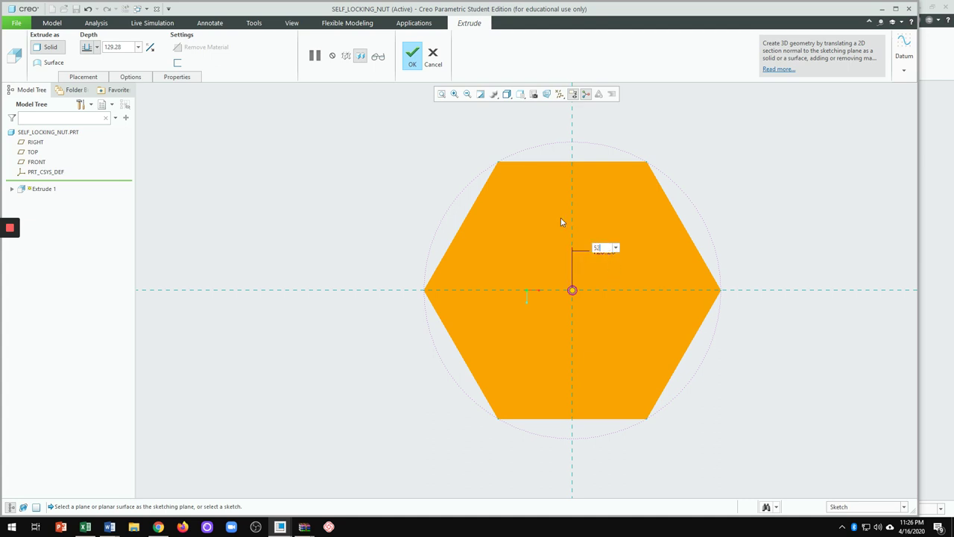
key("Return")
middle_click_drag(576, 358, 540, 324)
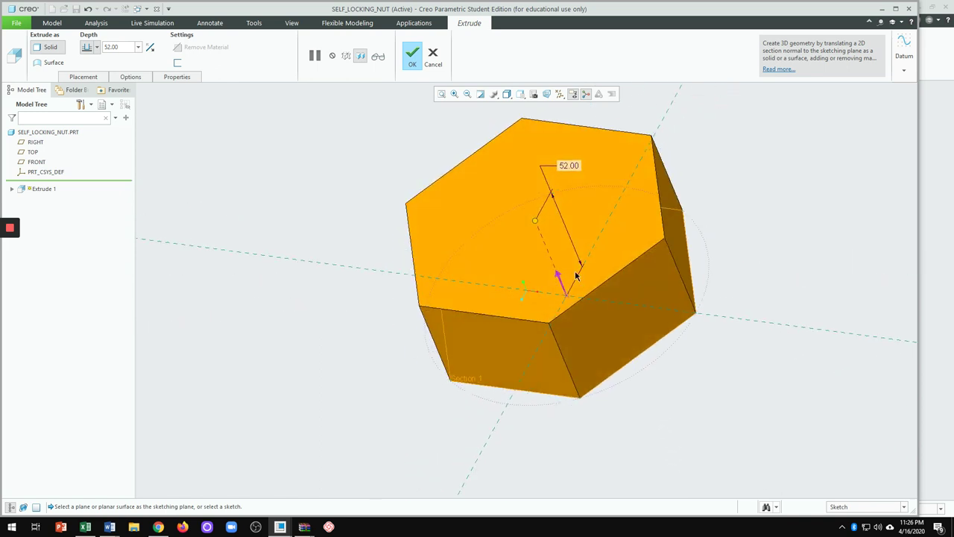
key("ctrl+d")
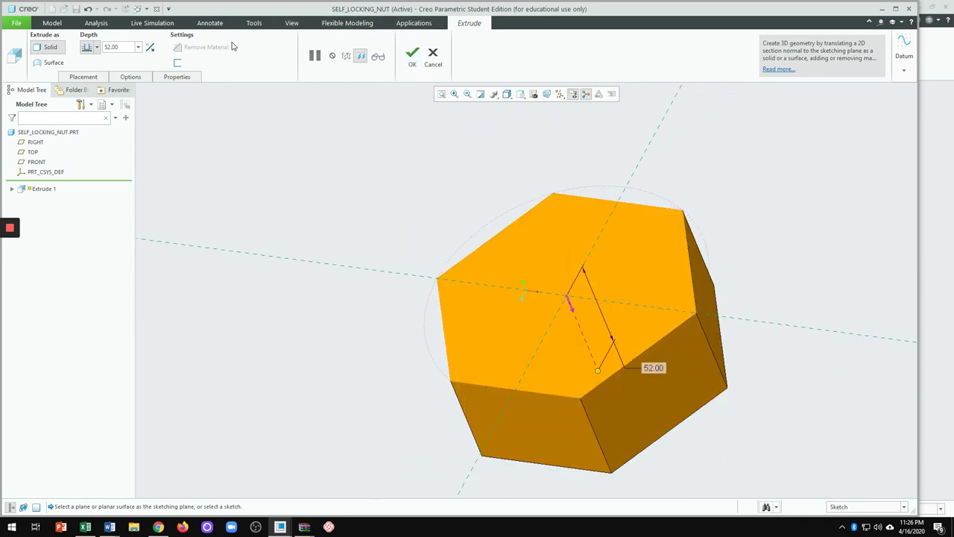
left_click(96, 49)
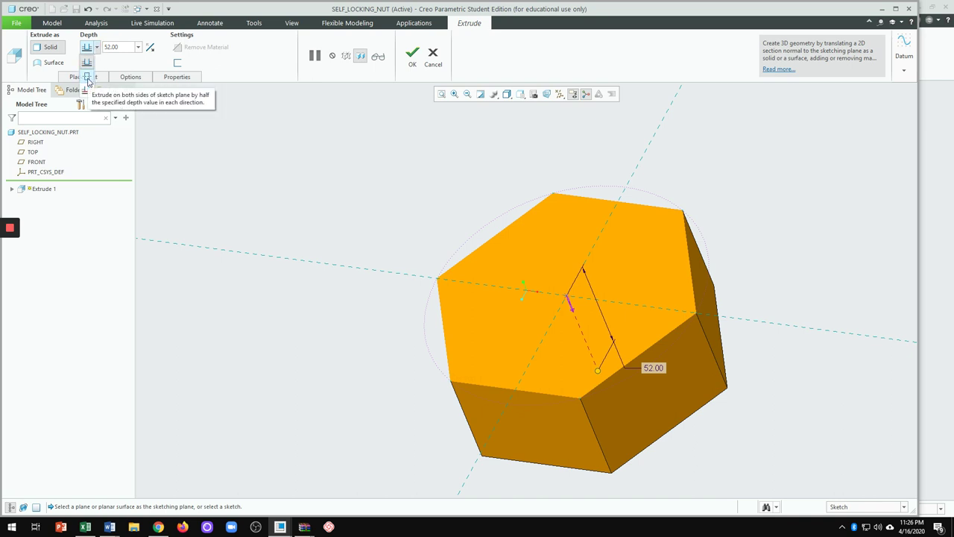
left_click(87, 80)
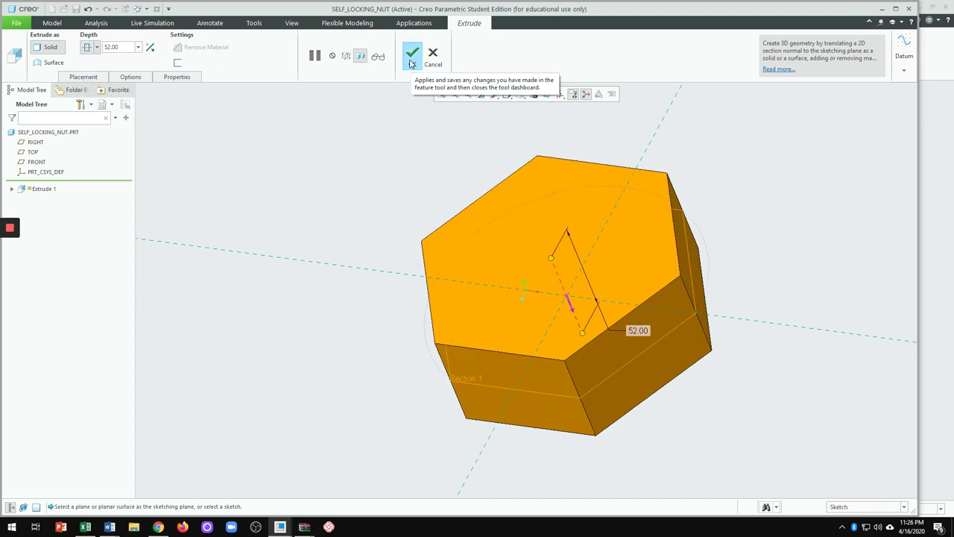
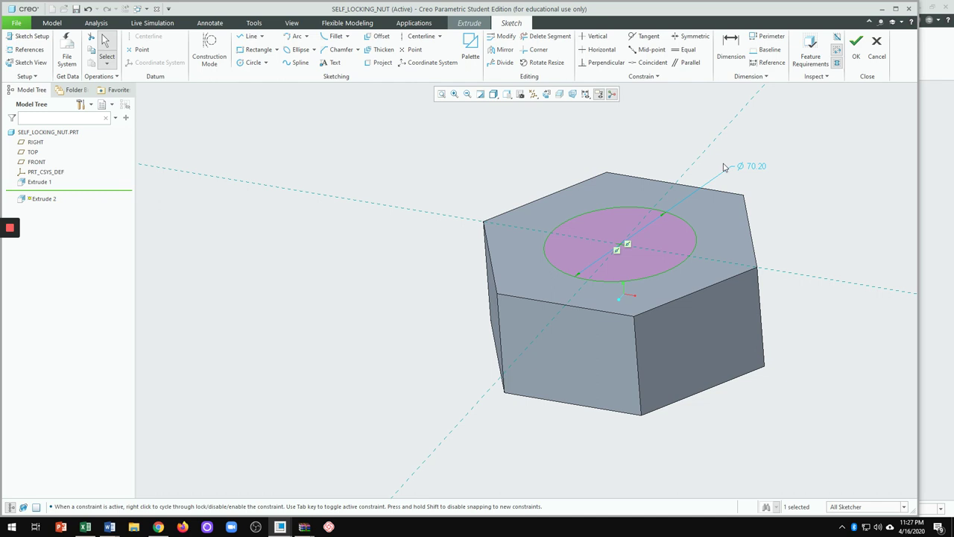
Step: Set the diameter of the circle on the hexagon's upper face to 109 and finish the sketch
left_click_drag(759, 167, 779, 168)
double_click(780, 167)
type("109")
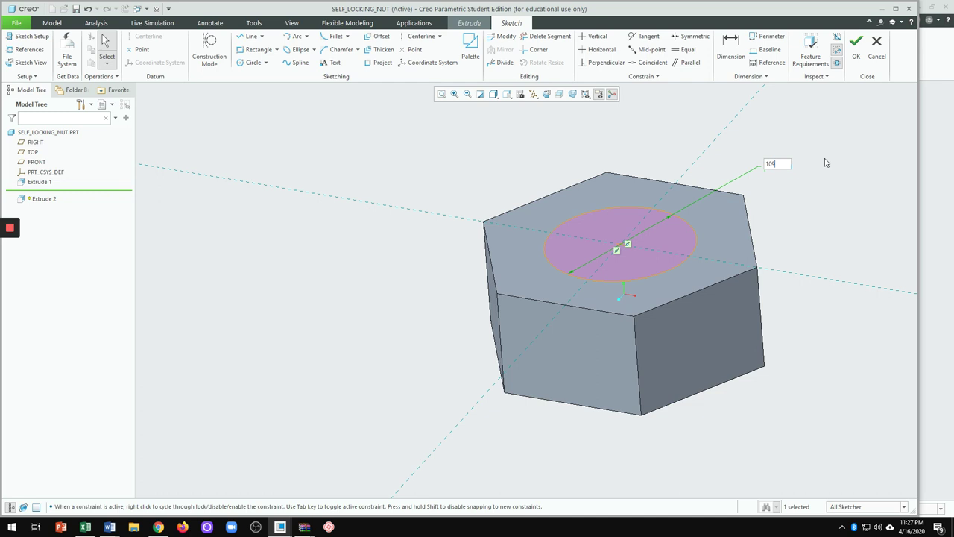
key("Return")
left_click(856, 50)
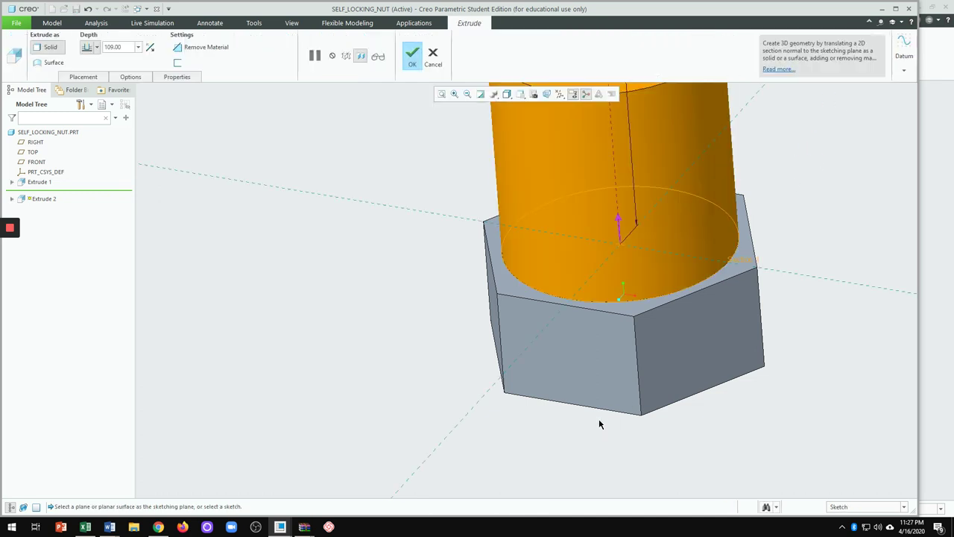
Step: Extrude the 109 circle 32 upward from the hexagon and complete the feature
scroll(465, 459, "down", 3)
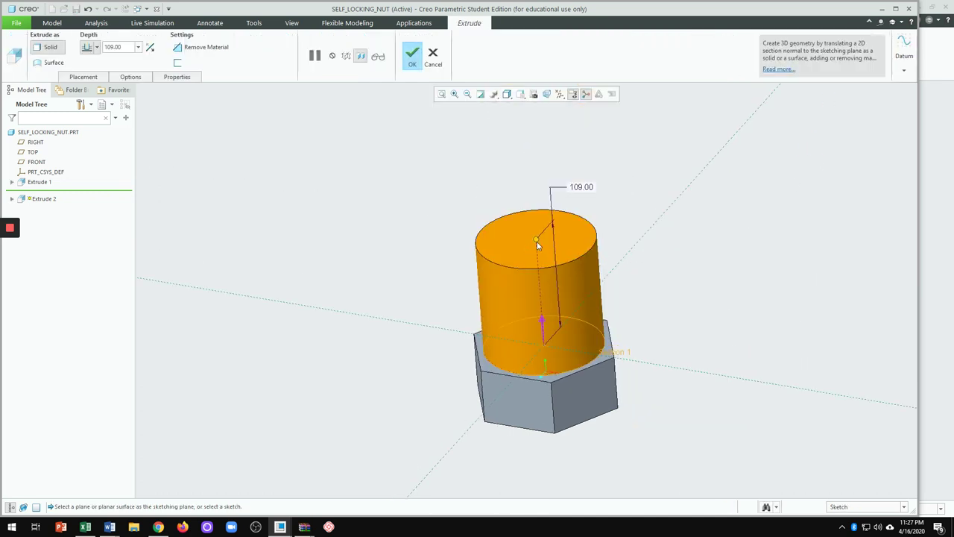
double_click(581, 187)
type("32")
key("Return")
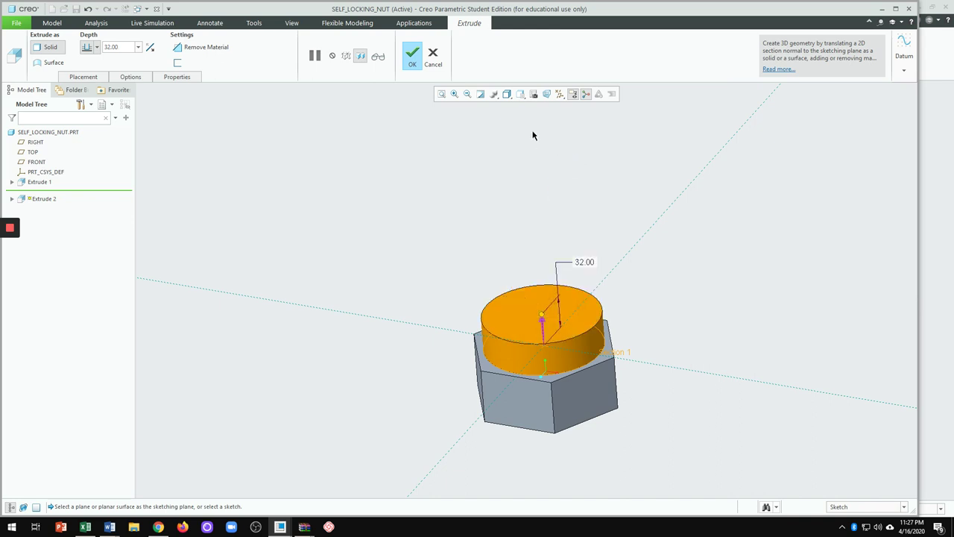
left_click(412, 56)
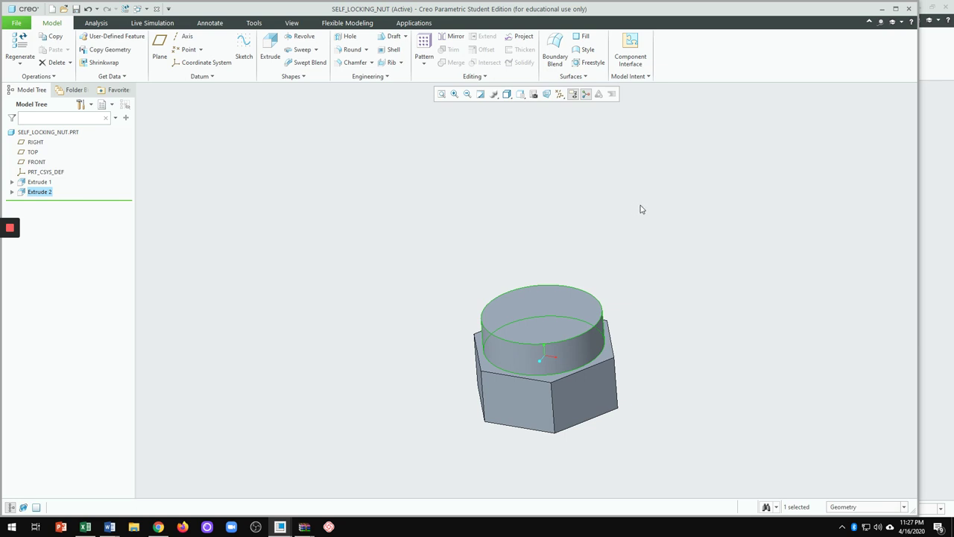
Step: Start a new extrude with its sketch on the cylinder's upper circular face, using the RIGHT plane as orientation reference
left_click(636, 293)
middle_click_drag(630, 317, 606, 363)
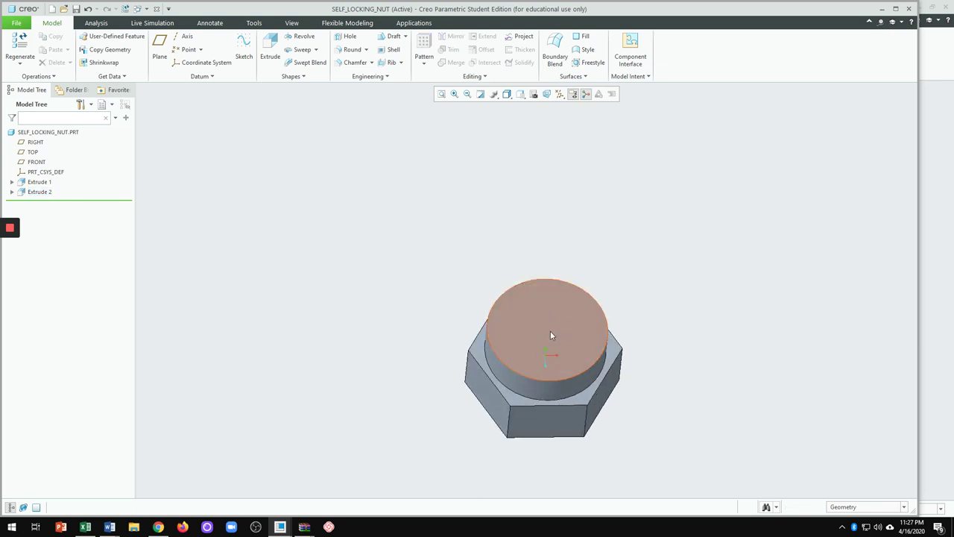
left_click(271, 51)
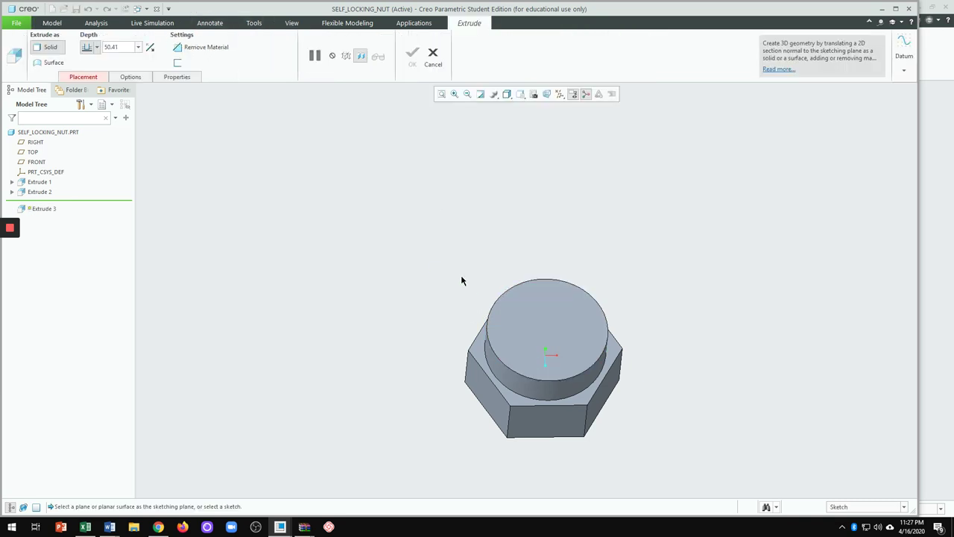
left_click(86, 77)
left_click(183, 111)
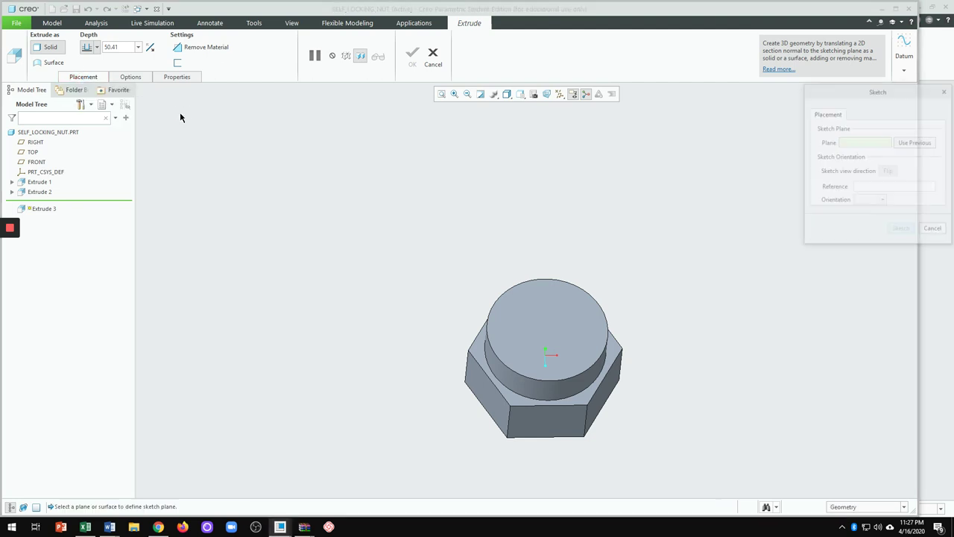
left_click(559, 363)
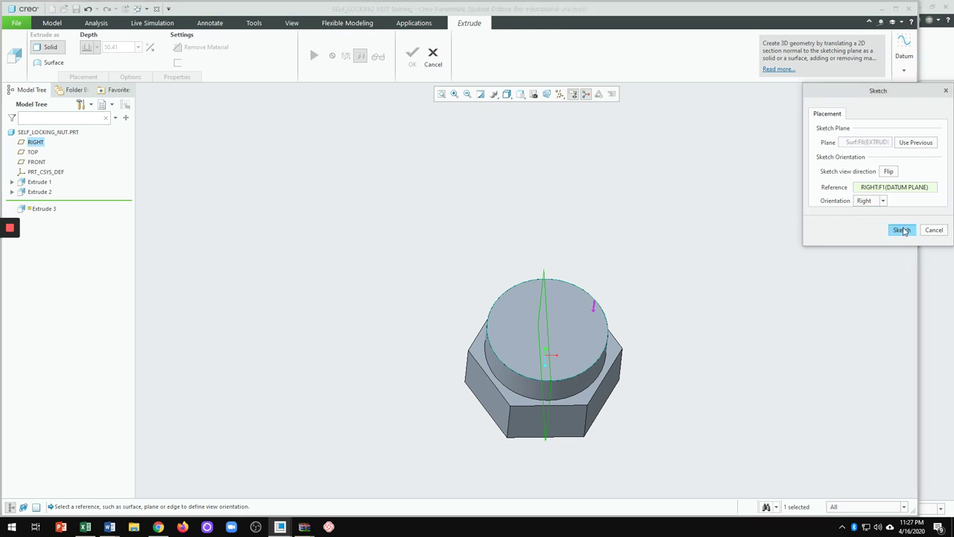
left_click(903, 230)
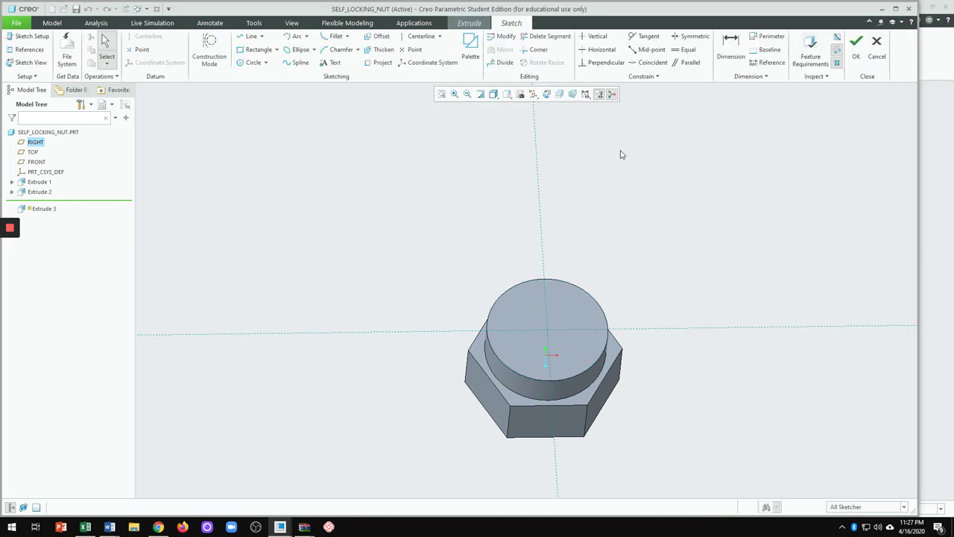
Step: Sketch a circle centred on the origin of the cylinder's upper face, set its diameter to 72 and finish the sketch
left_click(254, 62)
left_click(549, 333)
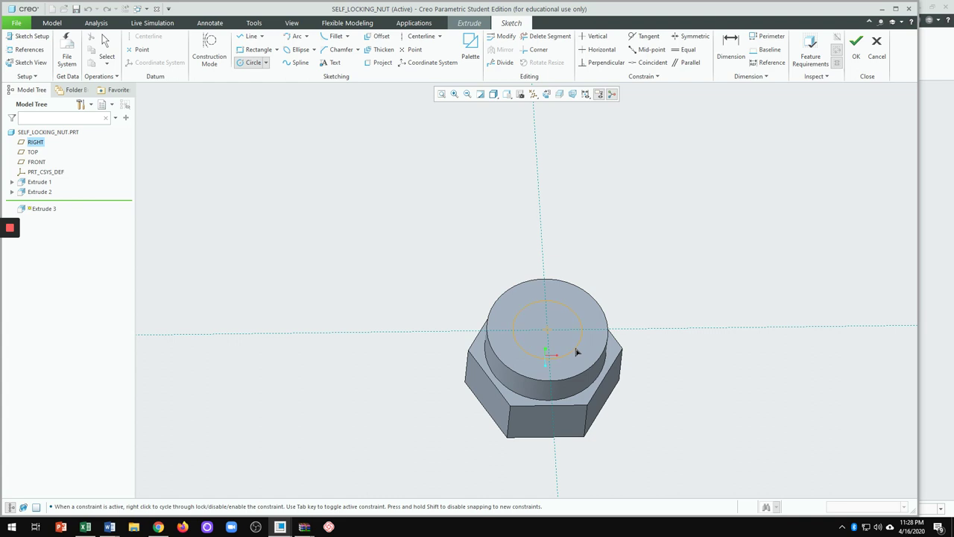
left_click(580, 355)
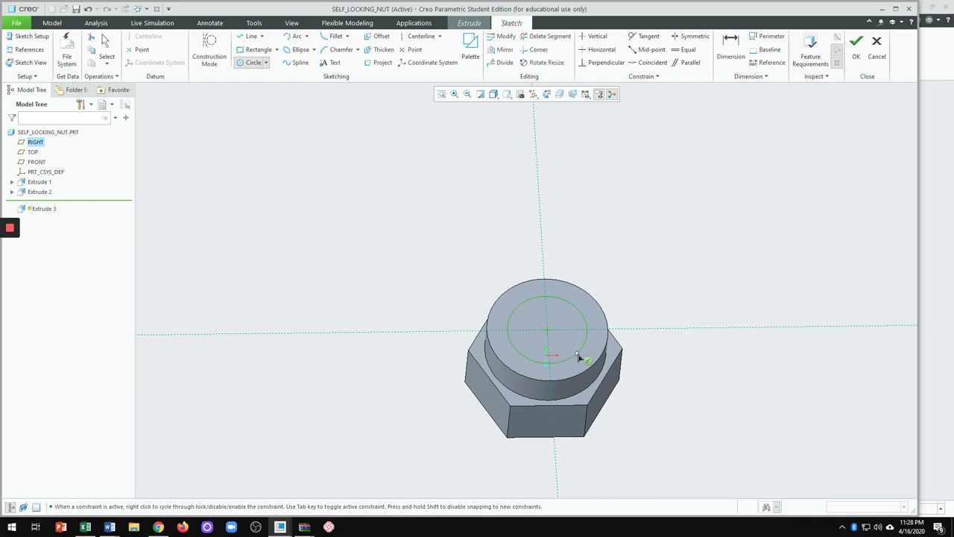
middle_click(646, 314)
double_click(487, 299)
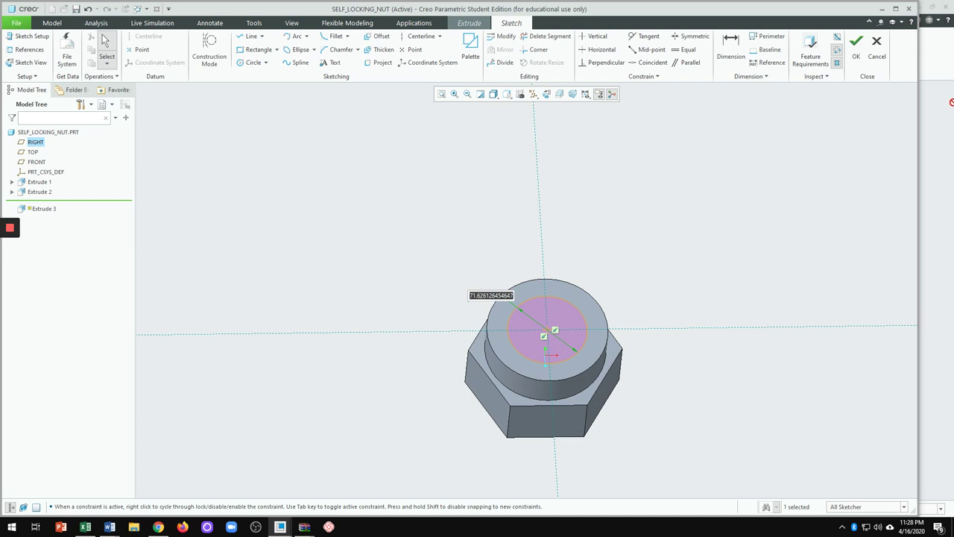
type("72")
key("Return")
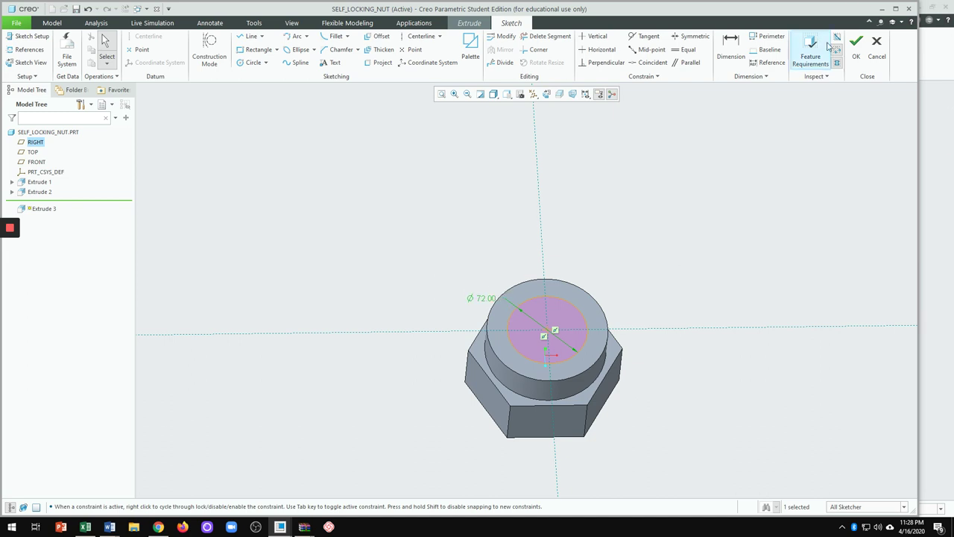
left_click(855, 48)
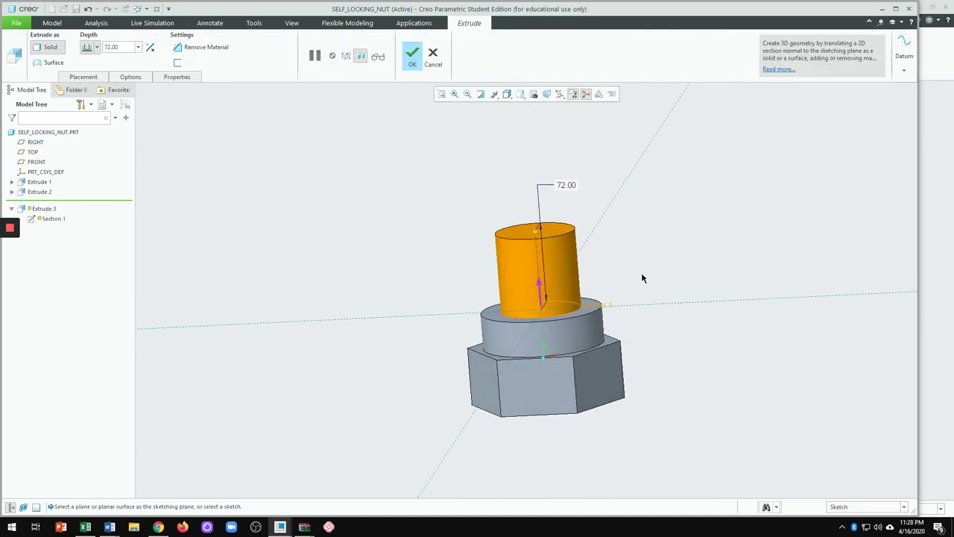
Step: Reverse the extrude into the nut so it removes material, set its depth to Through All and complete the hole
left_click(540, 287)
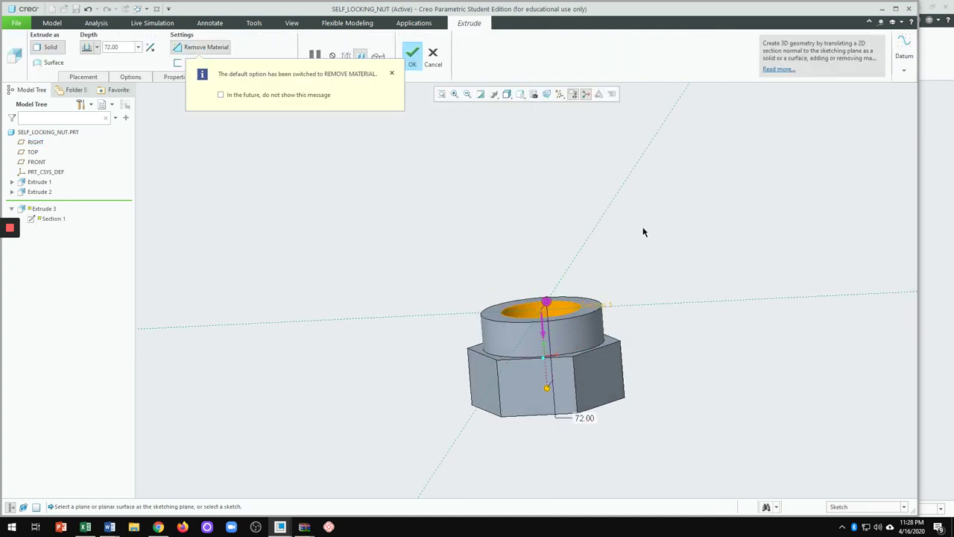
middle_click_drag(639, 228, 461, 225)
left_click(391, 73)
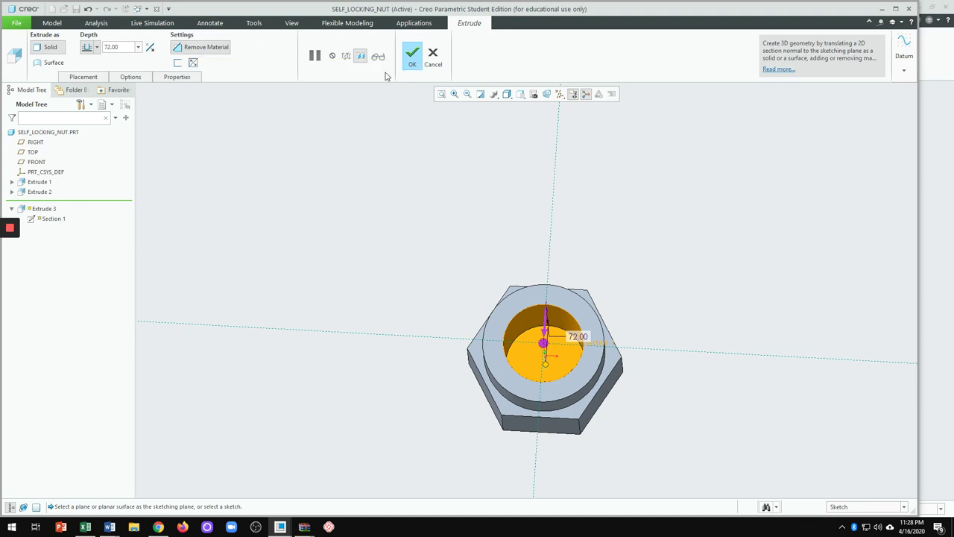
left_click(96, 47)
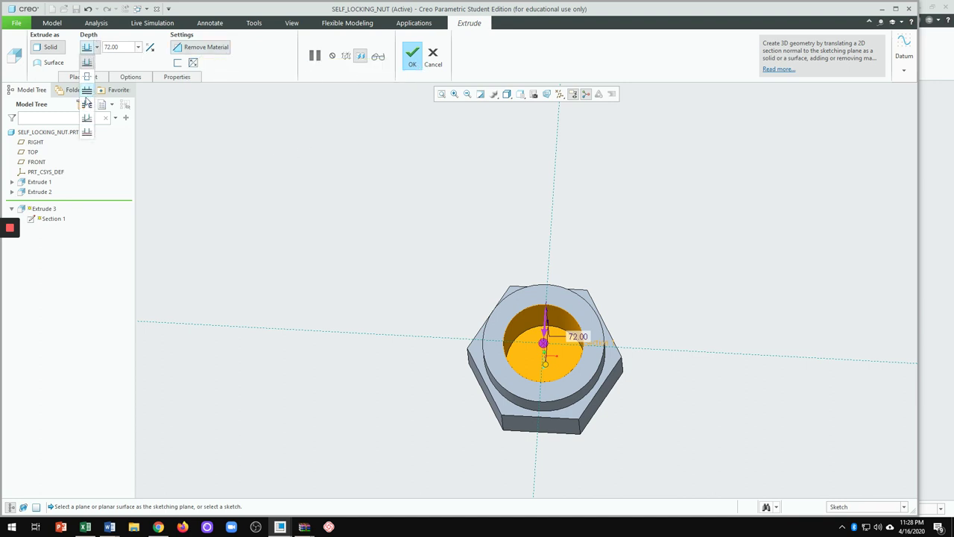
left_click(87, 104)
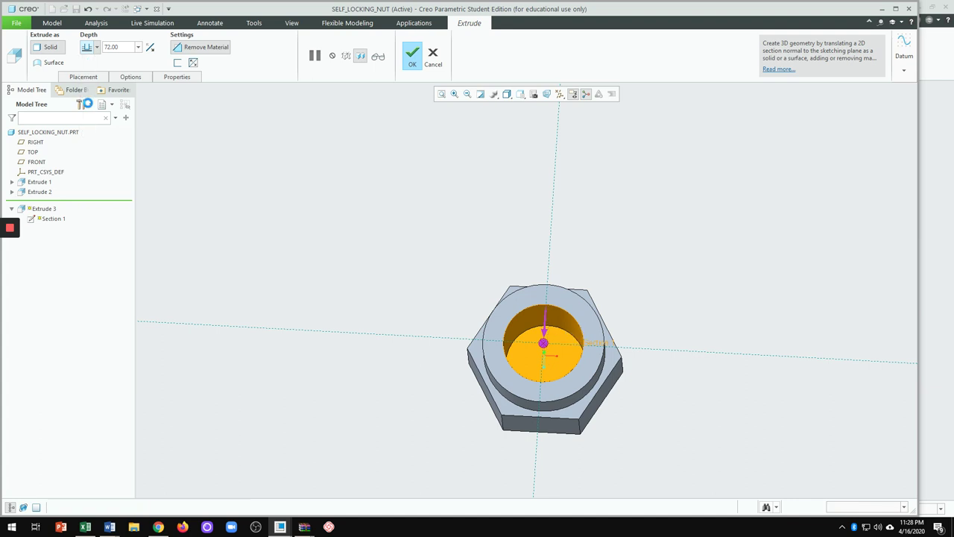
left_click(413, 56)
Step: Turn on the display of the datum planes
mouse_move(668, 279)
middle_mouse_down()
mouse_move(673, 166)
mouse_move(699, 241)
mouse_move(677, 291)
mouse_move(677, 366)
mouse_move(673, 256)
mouse_move(679, 269)
middle_mouse_up()
mouse_move(4, 250)
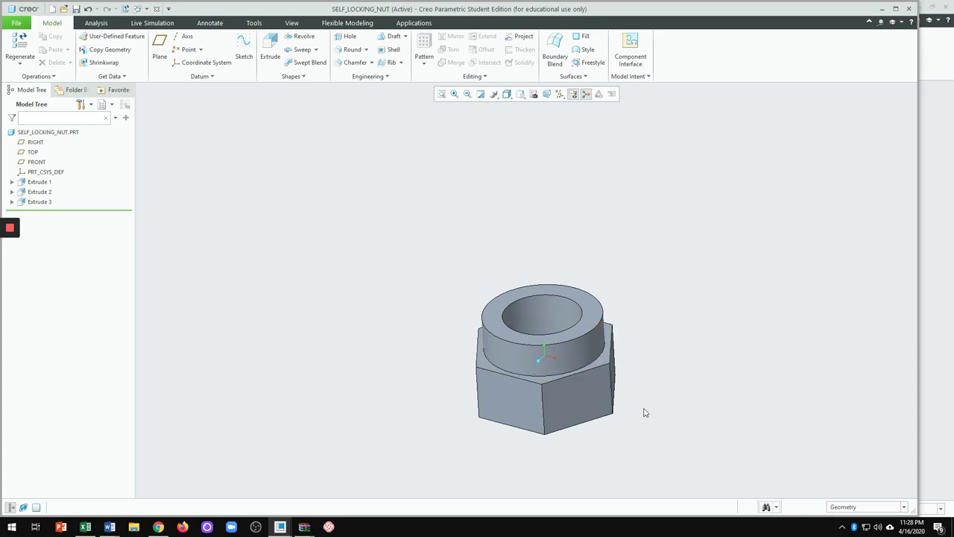
left_click(560, 94)
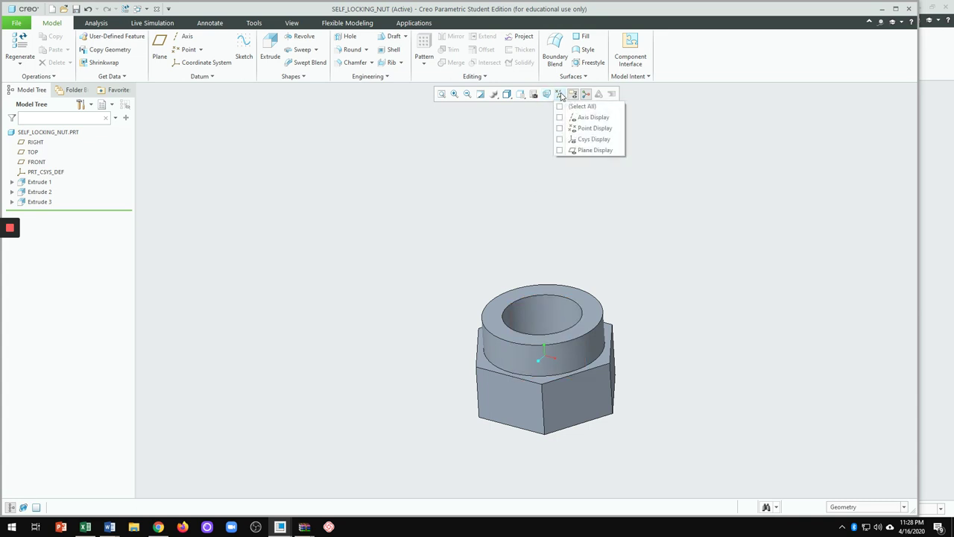
left_click(587, 152)
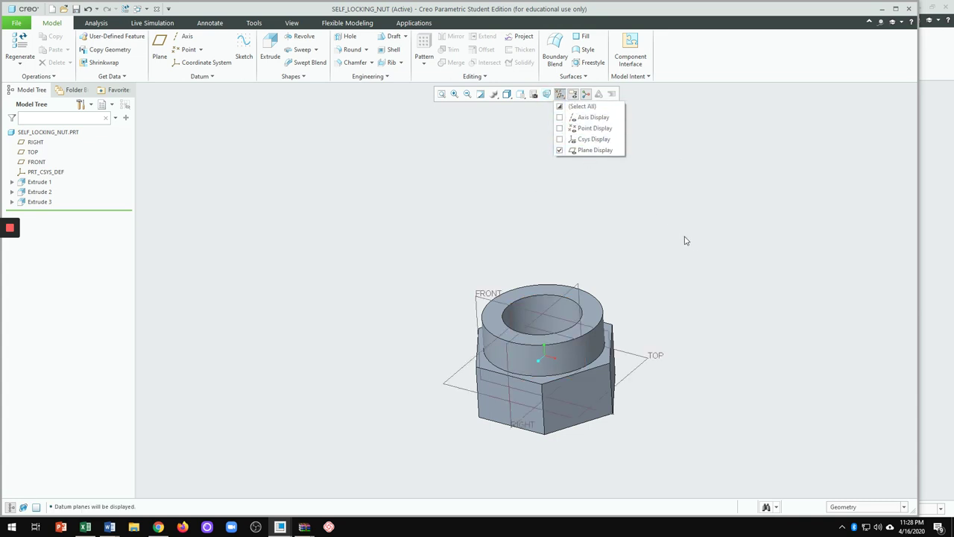
left_click(670, 222)
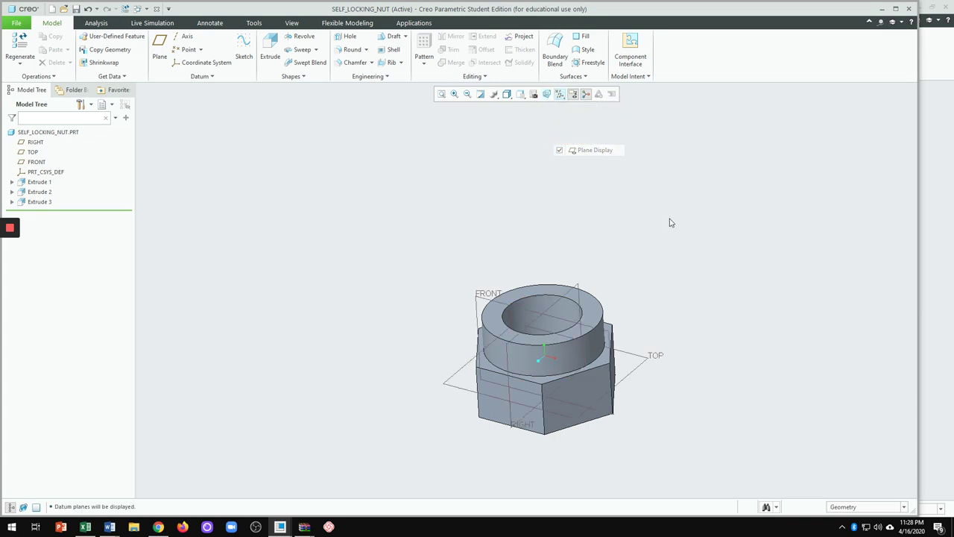
Step: Start a Helical Sweep and begin a new datum sketch for its profile on the FRONT plane
left_click(316, 50)
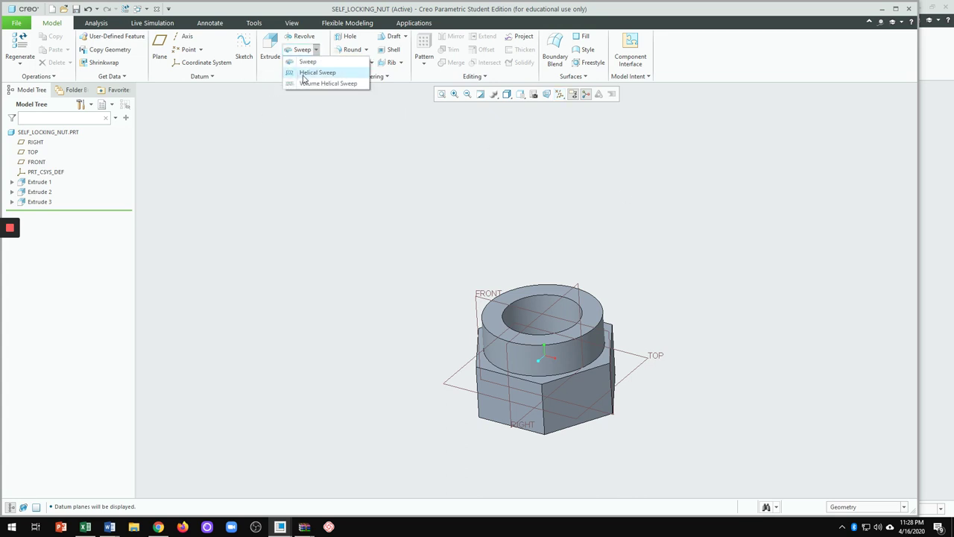
left_click(302, 74)
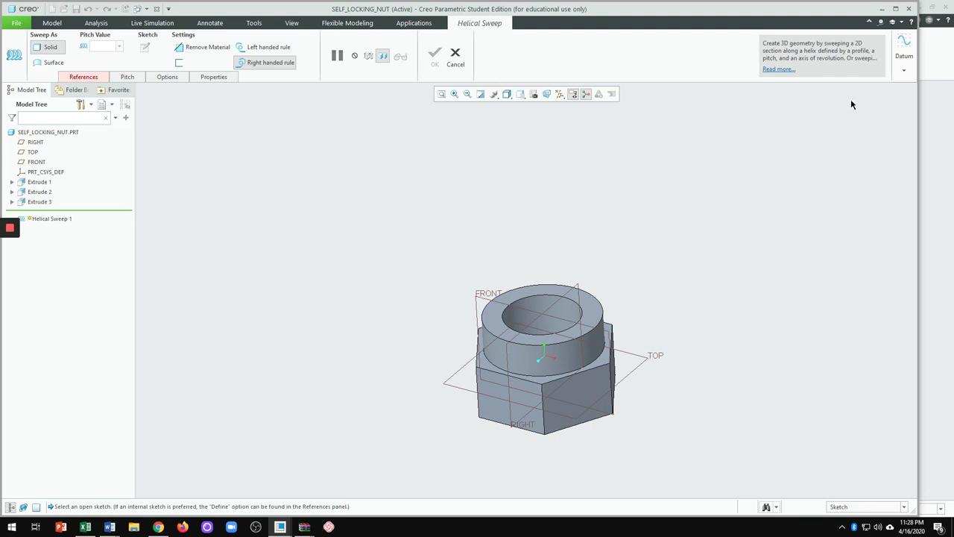
left_click(906, 44)
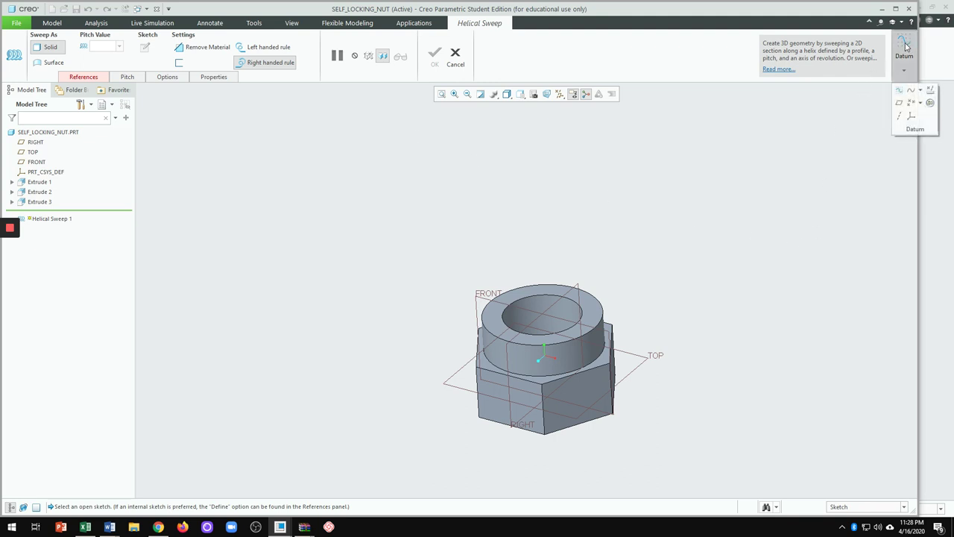
left_click(898, 91)
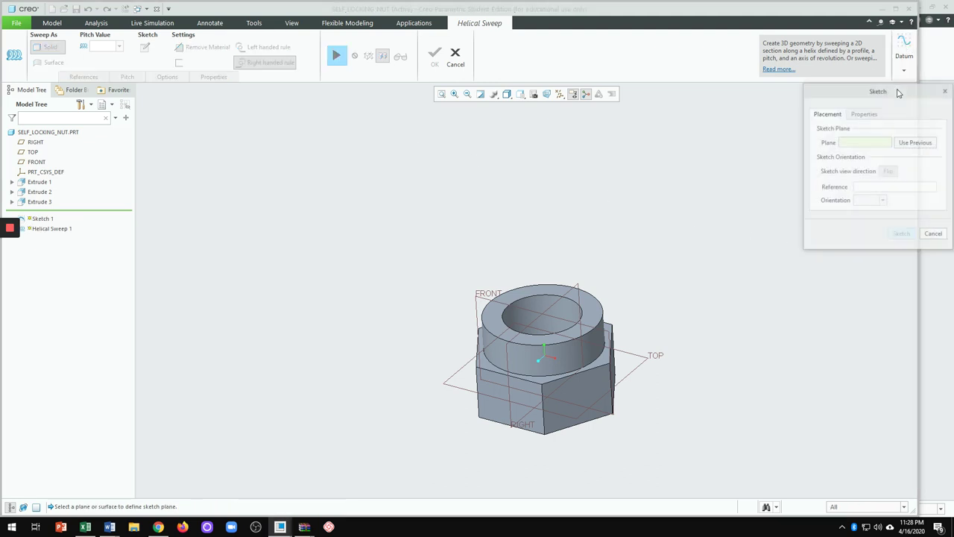
left_click(480, 297)
left_click(902, 234)
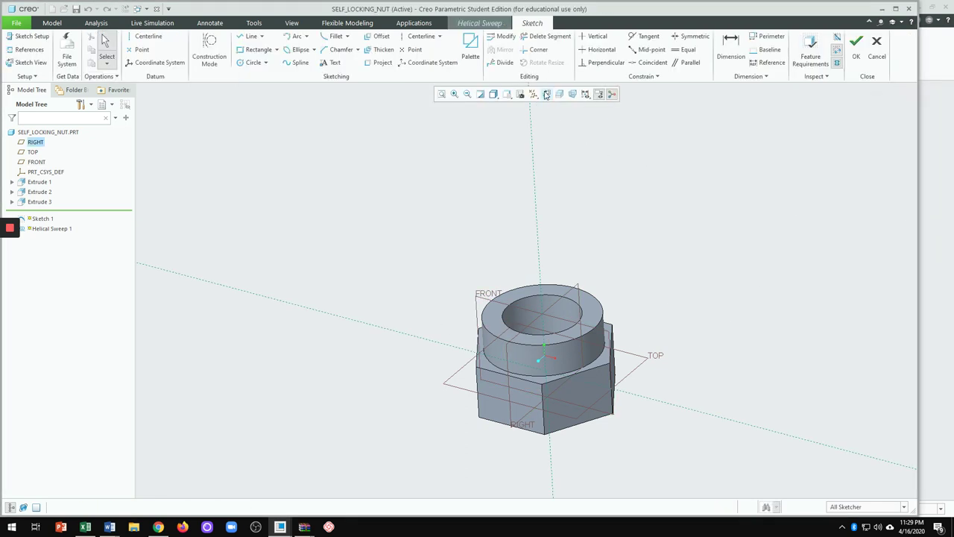
Step: Orient the sketch to its 2D view, hide the datum planes and show the model in Hidden Line style
left_click(545, 94)
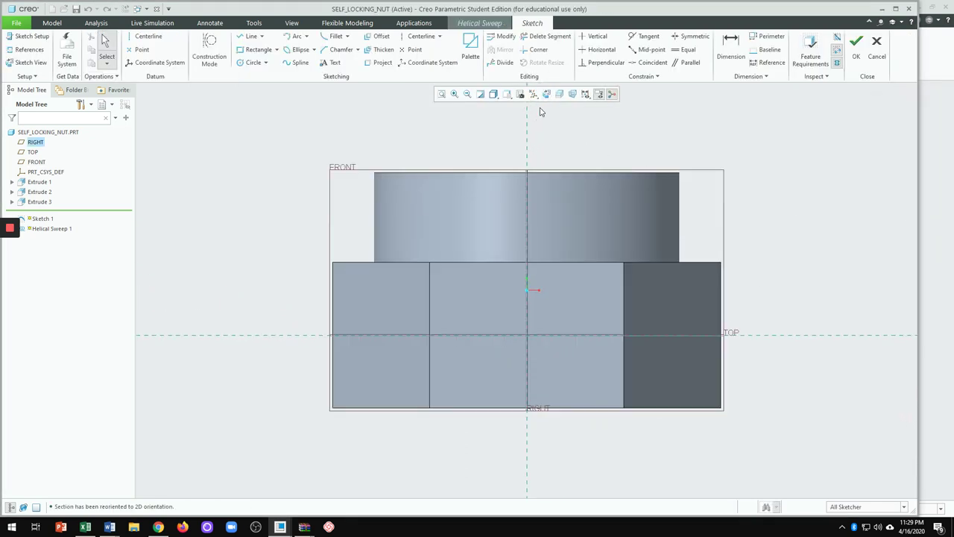
left_click(533, 94)
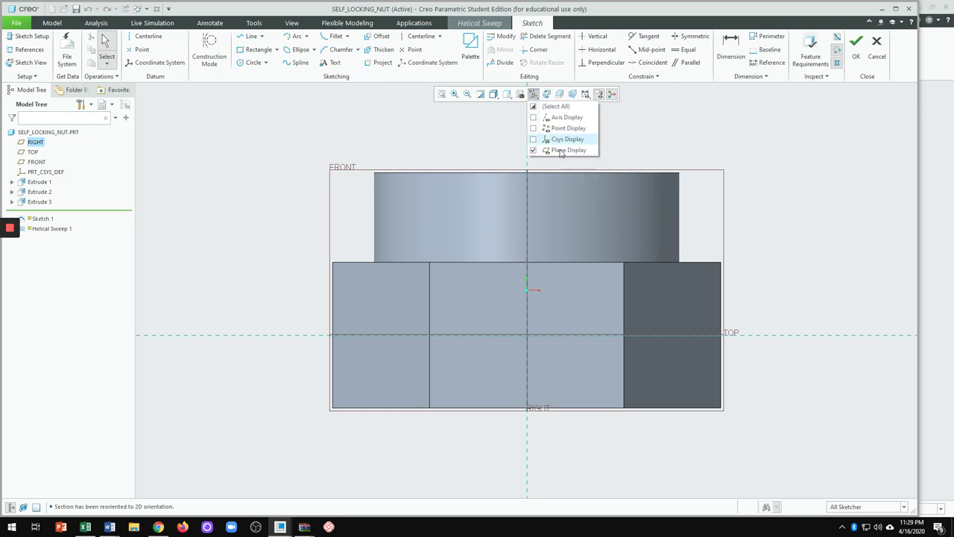
left_click(564, 152)
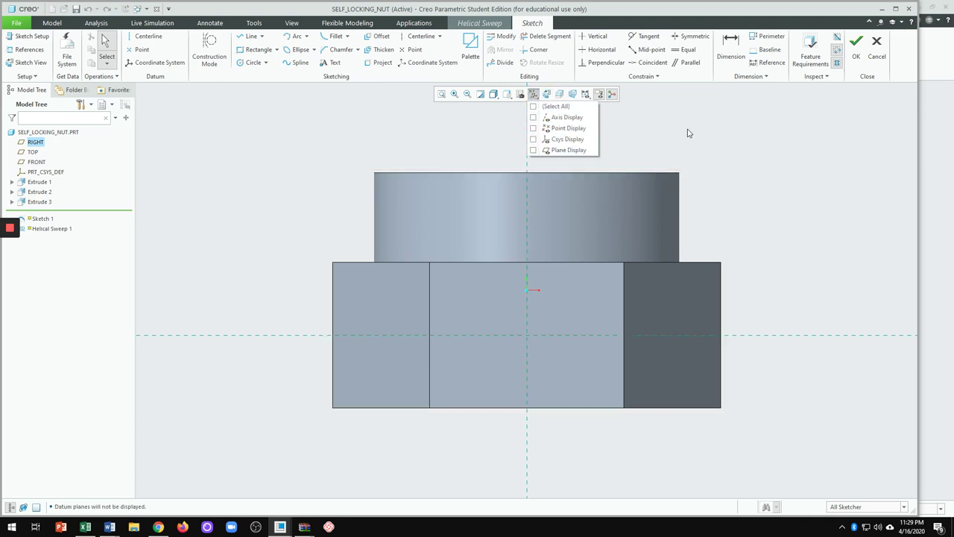
left_click(495, 97)
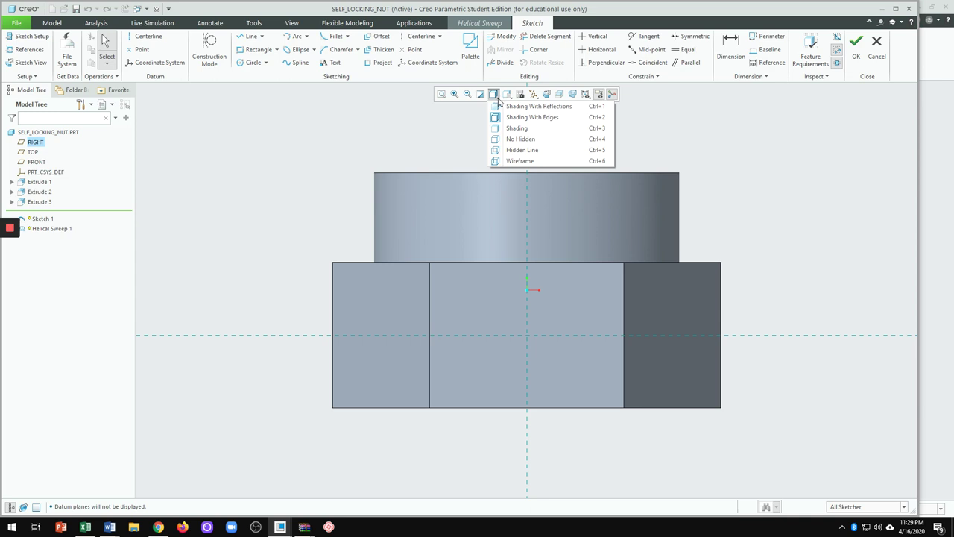
left_click(522, 149)
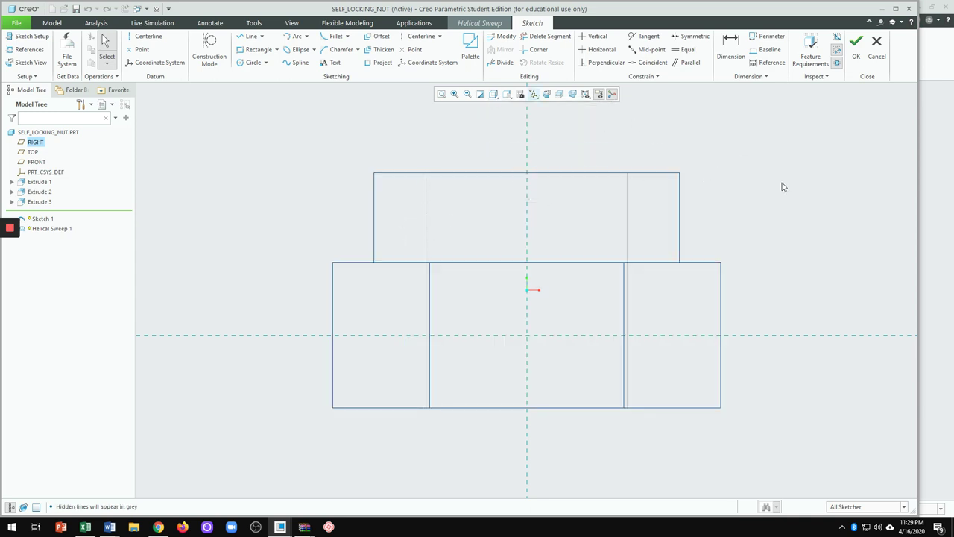
Step: Add a vertical datum centerline along the nut's central axis in the sketch
left_click(144, 35)
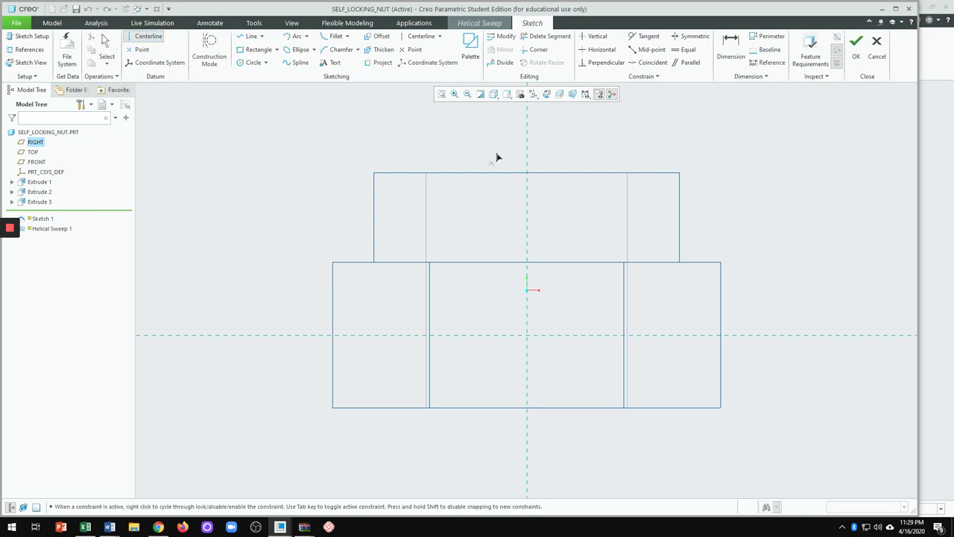
left_click(527, 117)
left_click(530, 177)
middle_click(582, 157)
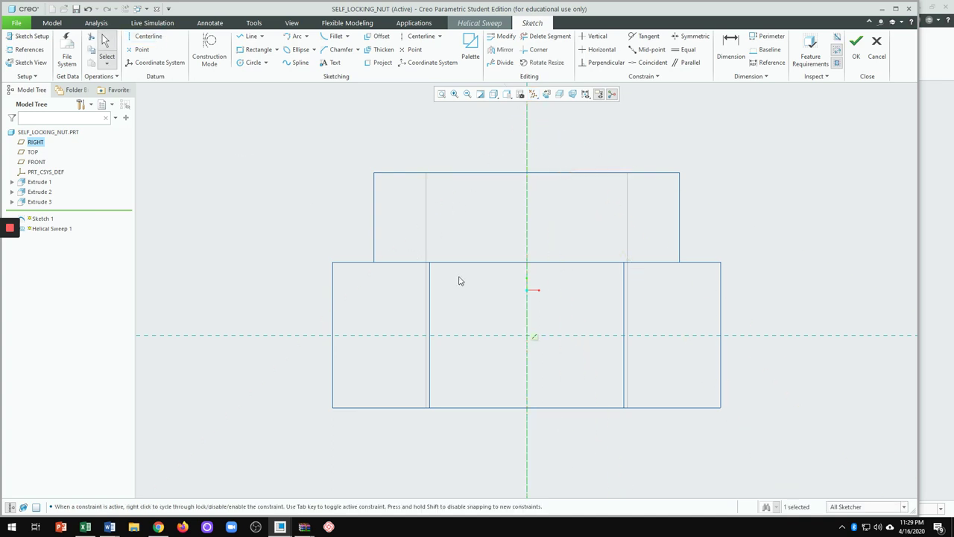
Step: Sketch a vertical line along the hole's left edge from the nut's bottom to the collar's top and finish the sketch
left_click(248, 35)
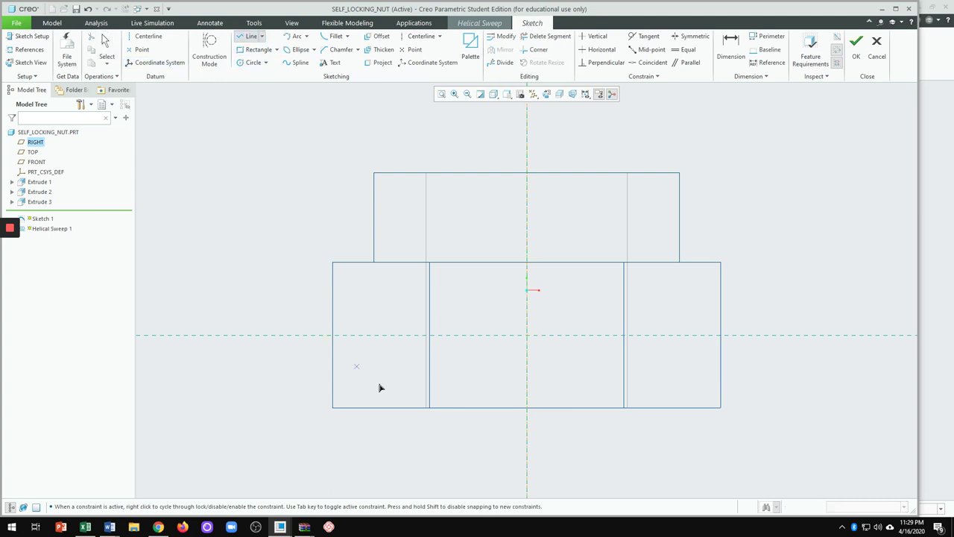
left_click(426, 408)
left_click(427, 180)
middle_click(469, 206)
scroll(500, 322, "down", 1)
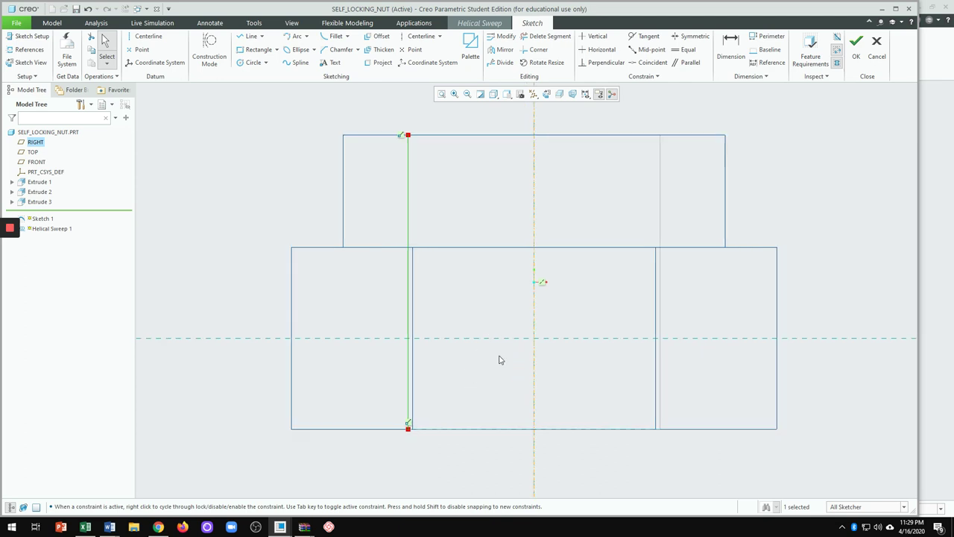
left_click(855, 46)
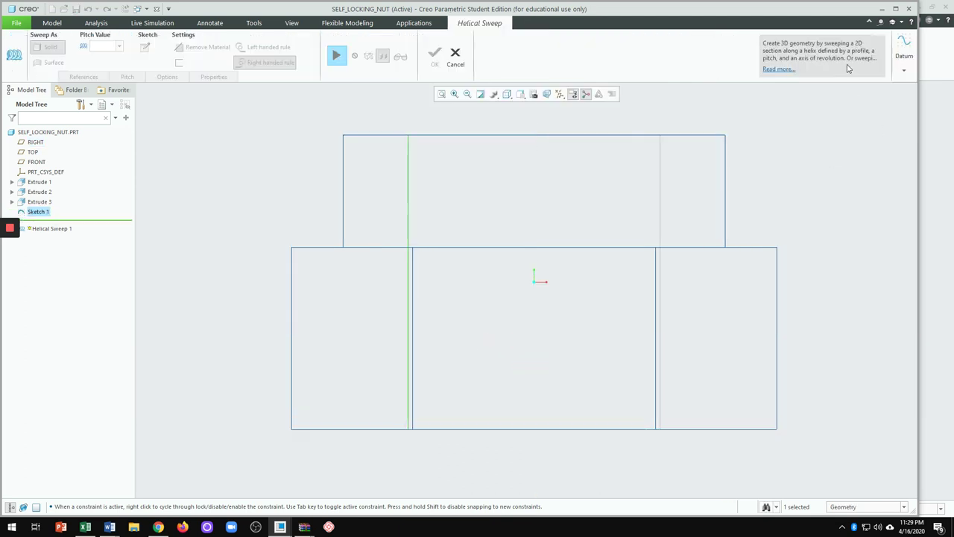
Step: Resume the helical sweep with the sketched profile and set its pitch to 2.5
left_click(338, 57)
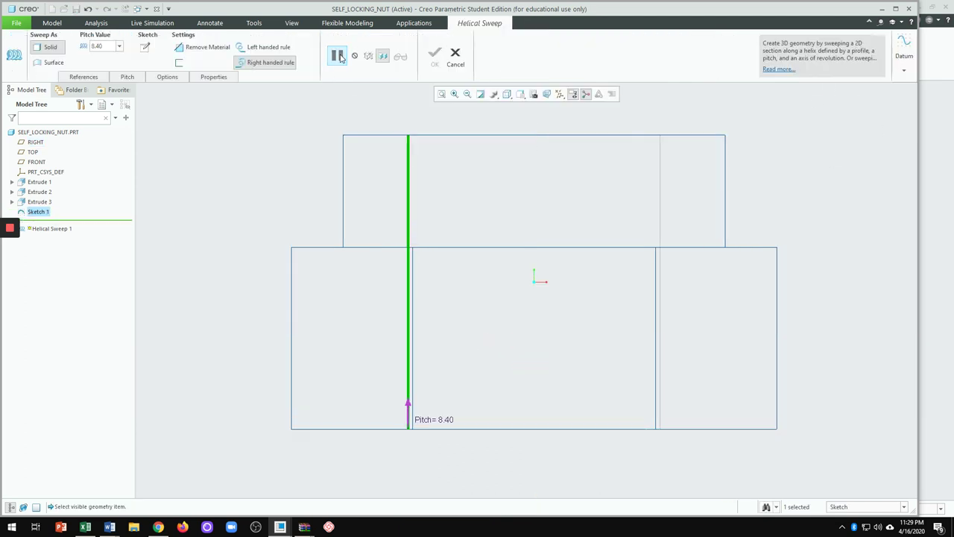
double_click(445, 421)
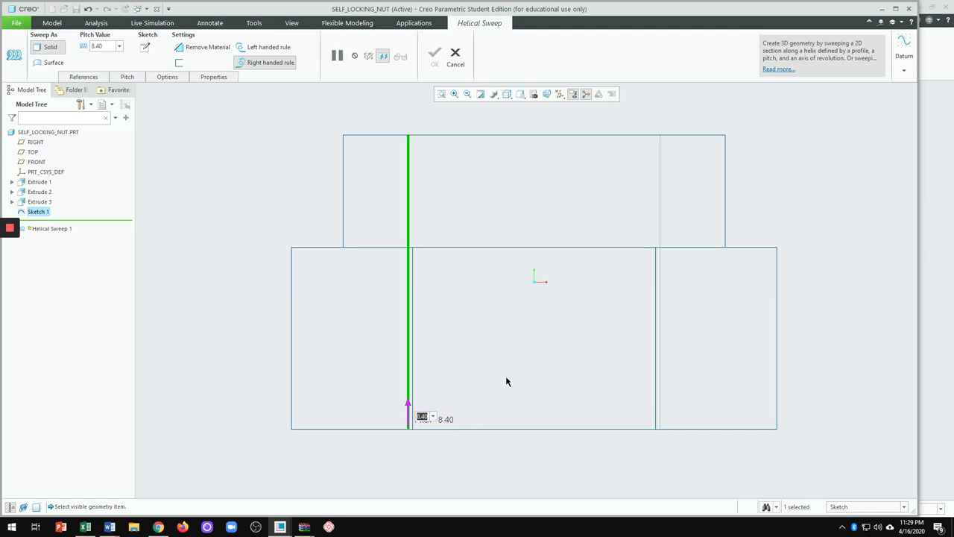
type("2.5")
key("Return")
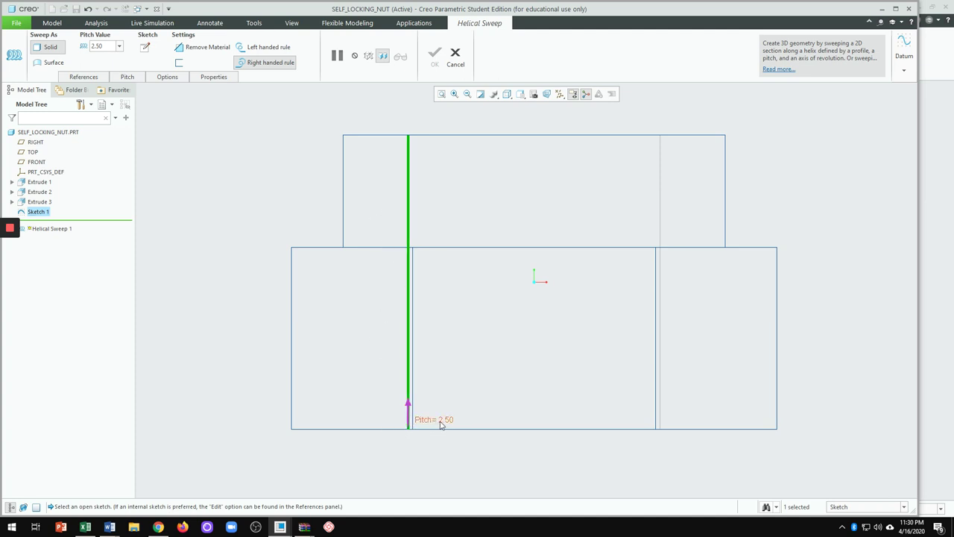
Step: Sketch the sweep section as two lines forming a V outward from the hole edge, apex about 2.13 above the base and angle about 62°
left_click(148, 49)
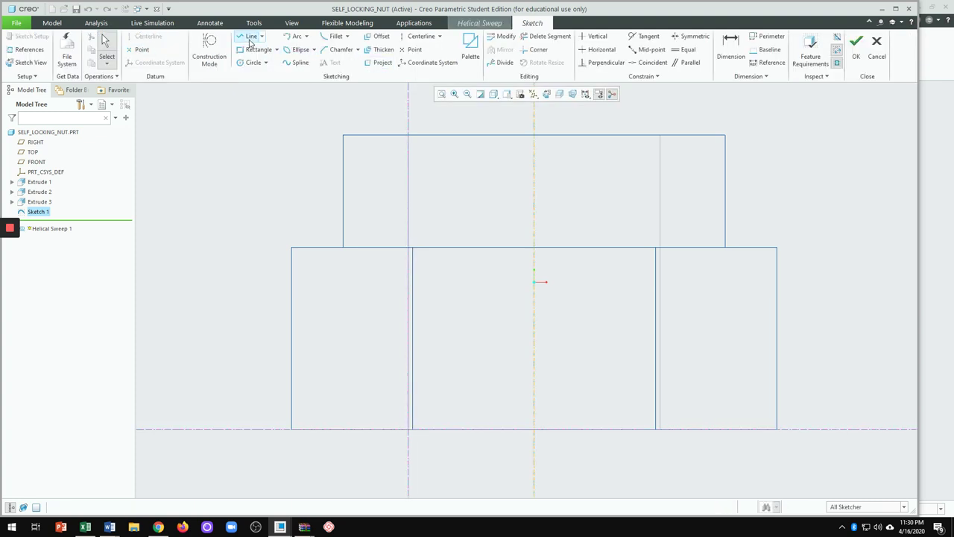
left_click(252, 41)
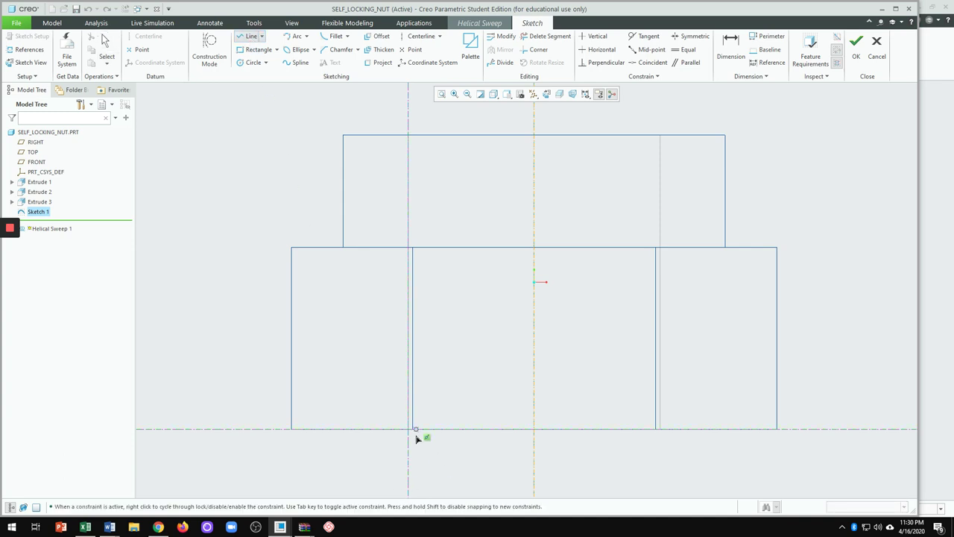
scroll(414, 440, "up", 2)
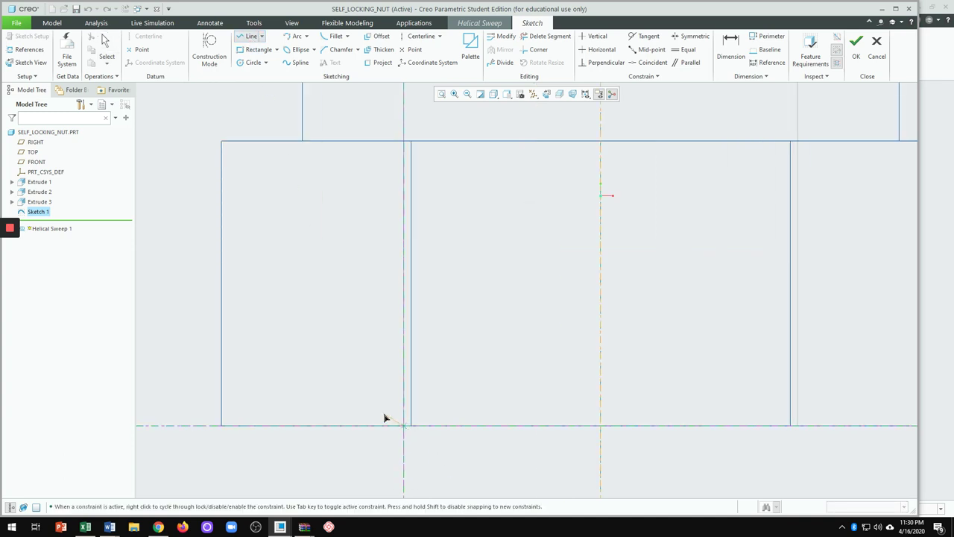
left_click(384, 413)
left_click(405, 400)
middle_click(530, 373)
middle_click(530, 373)
scroll(389, 430, "up", 5)
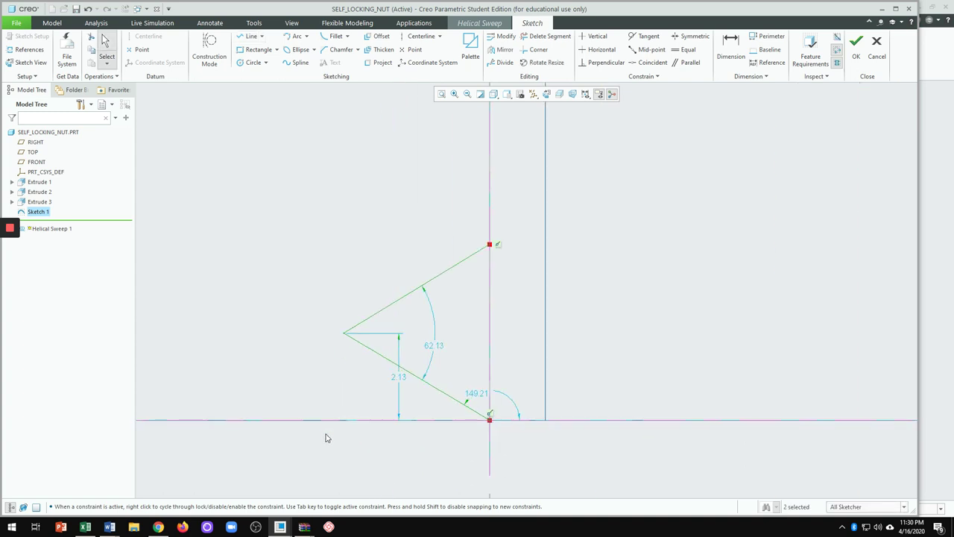
Step: Set the height of the V section's apex above the base to 1.25 and the angle between its lines to 60°
scroll(374, 428, "up", 2)
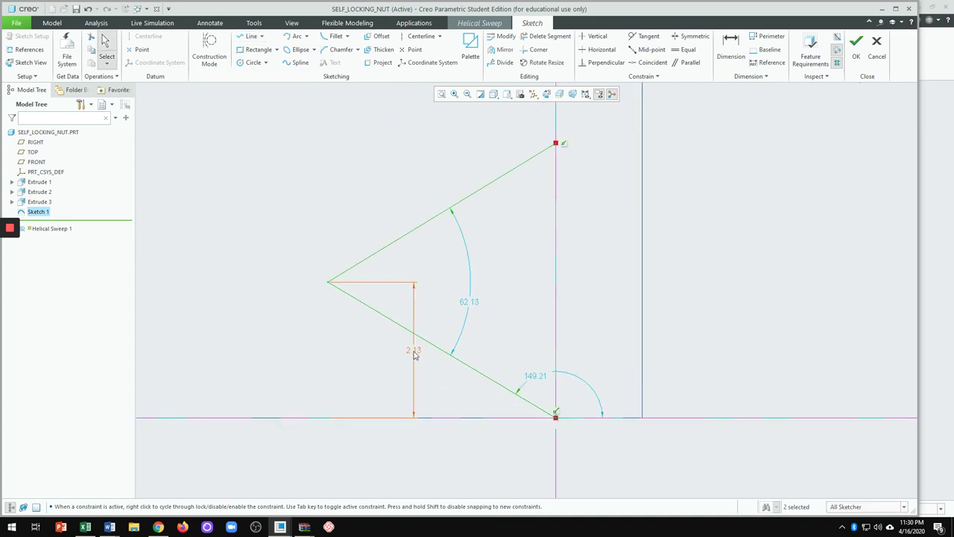
left_click_drag(407, 356, 315, 356)
double_click(325, 351)
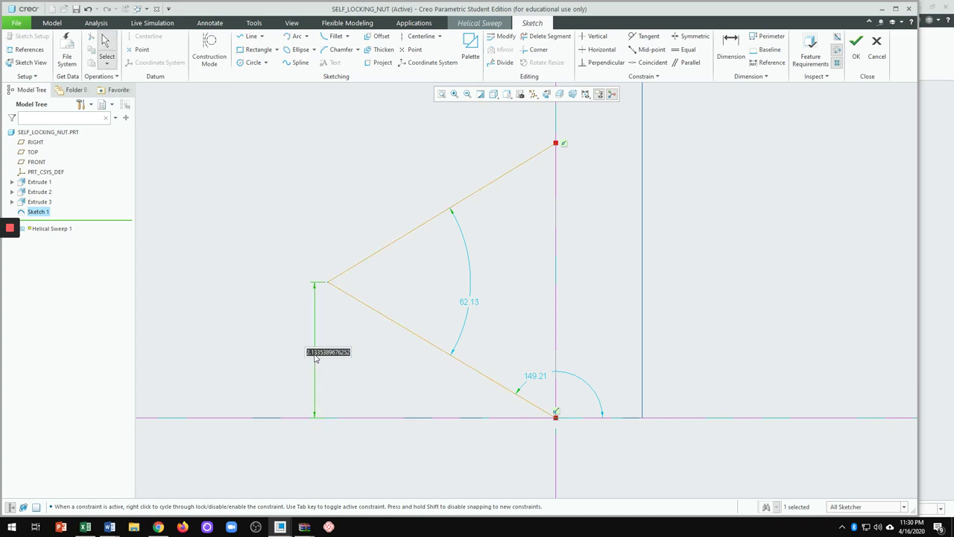
type("1.25")
key("Return")
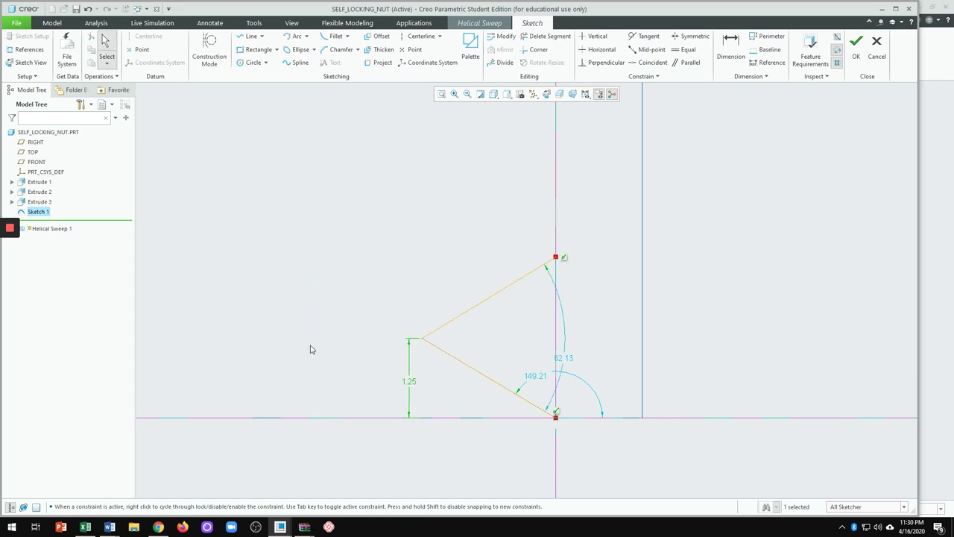
double_click(559, 357)
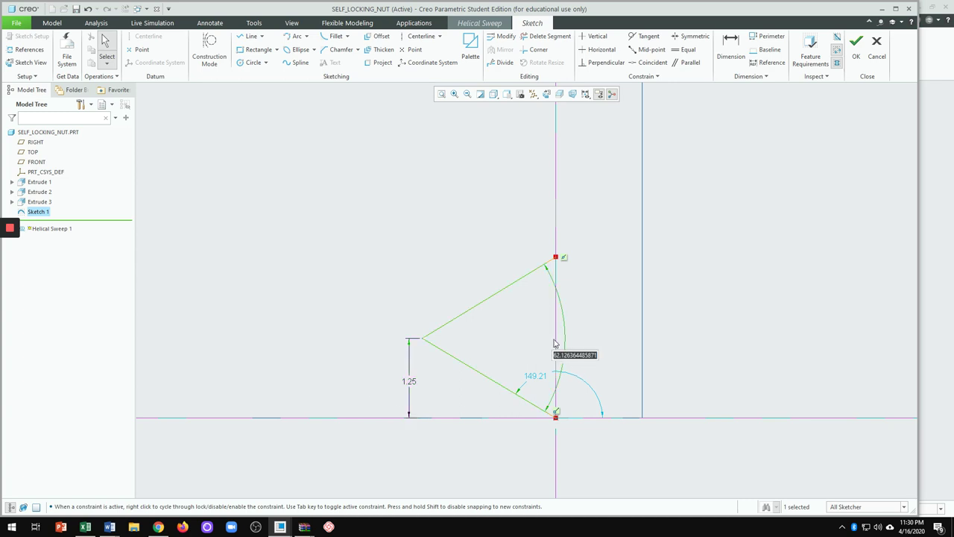
type("60")
key("Return")
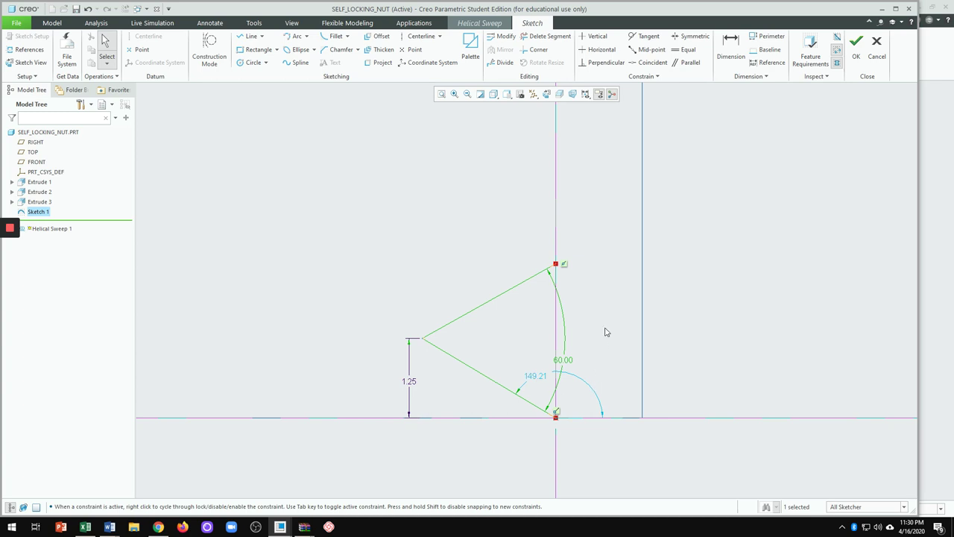
Step: Constrain the V section's two lines to equal length and place the angle dimension inside the V
left_click(679, 51)
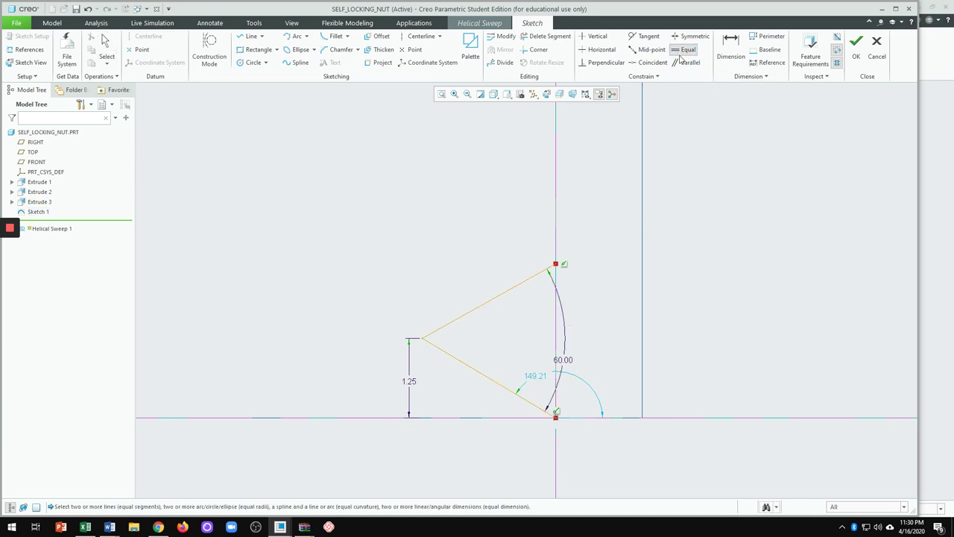
left_click(514, 290)
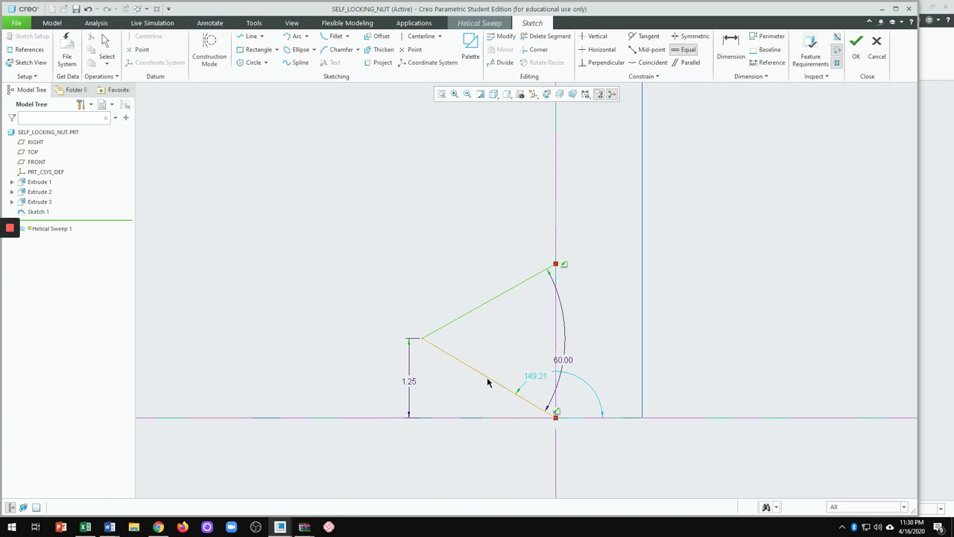
left_click(488, 382)
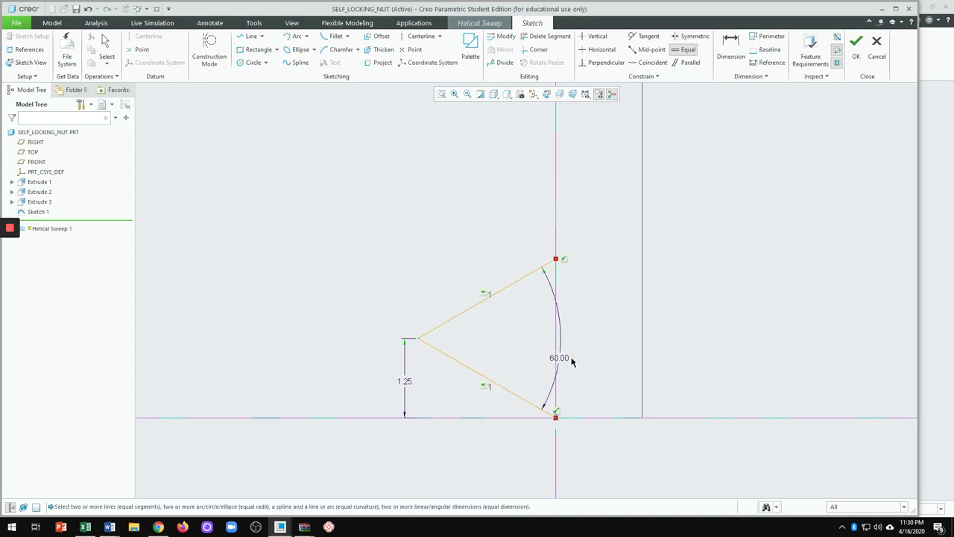
middle_click(615, 357)
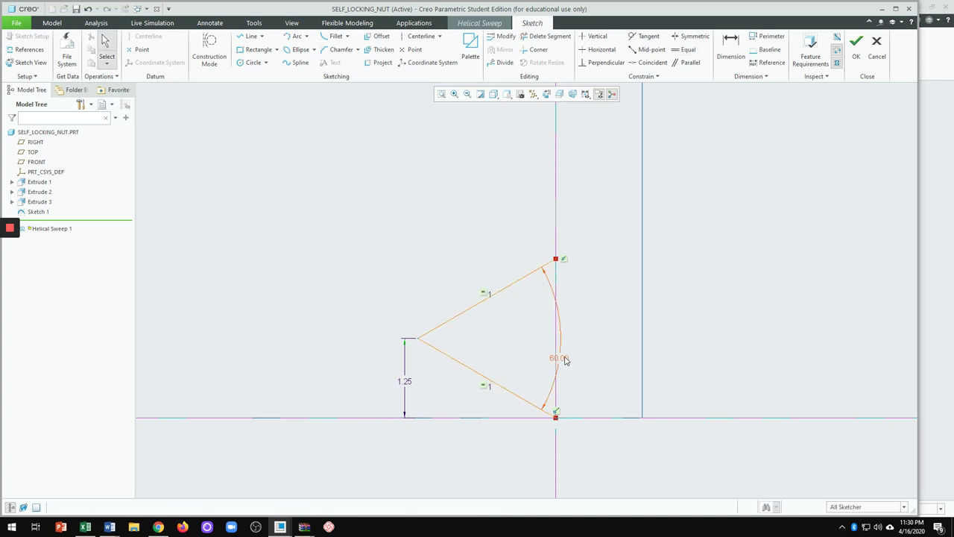
left_click(493, 343)
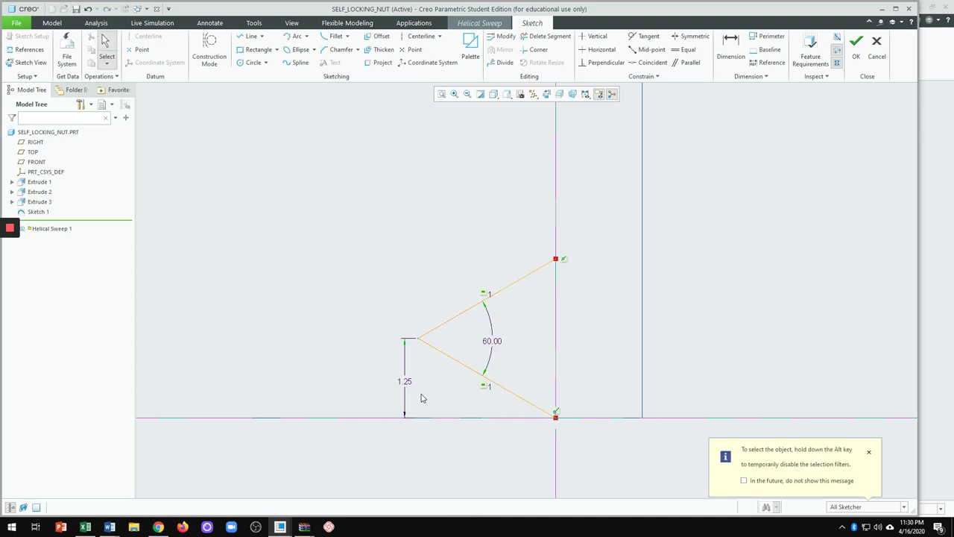
left_click(867, 454)
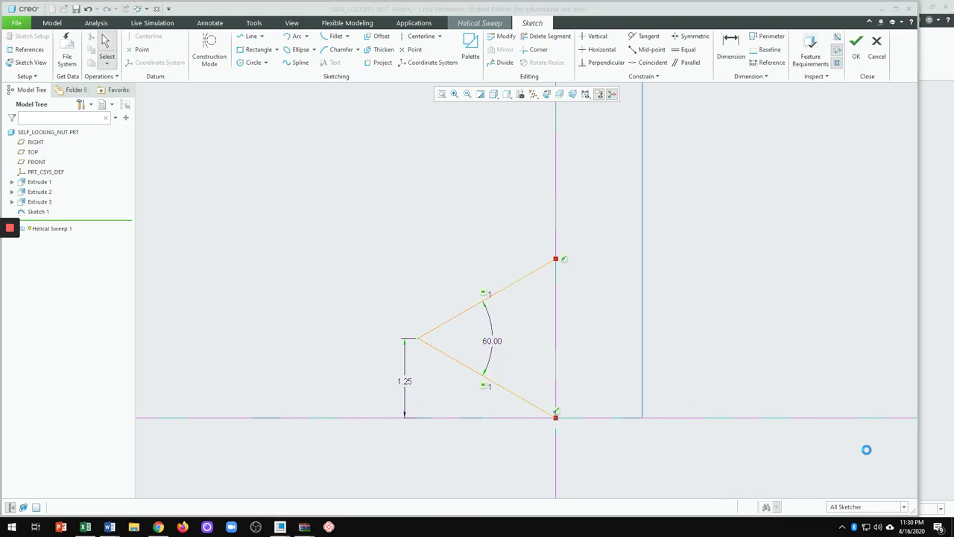
Step: Change the model's display style to Shading With Edges
scroll(437, 352, "up", 6)
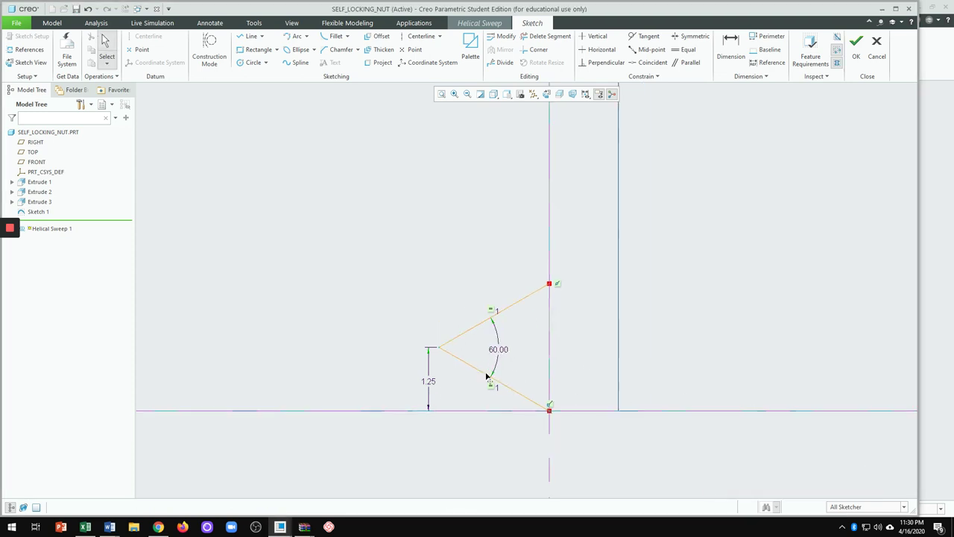
left_click(507, 94)
left_click(525, 117)
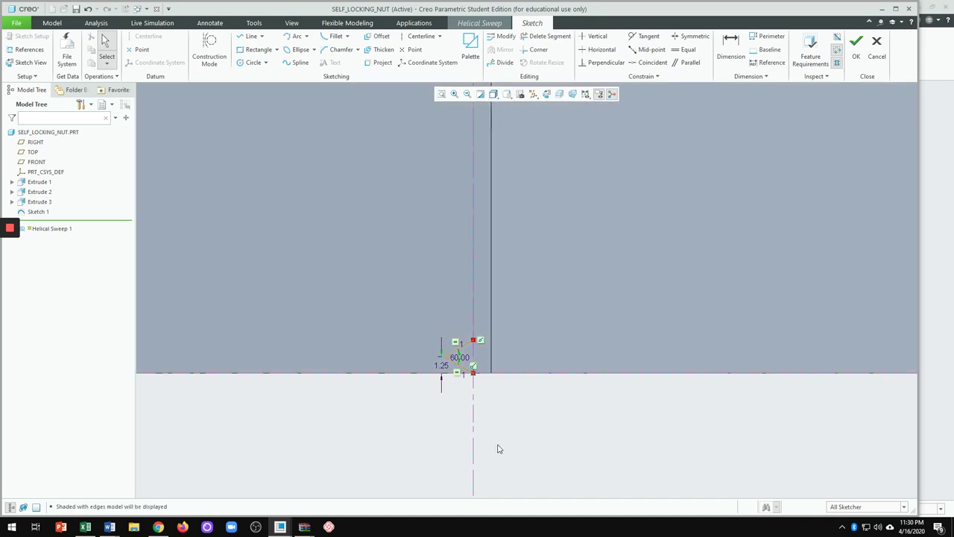
Step: Accept the V section sketch and complete the helical sweep as a material-removing cut inside the nut's hole
scroll(496, 439, "up", 2)
scroll(554, 385, "up", 2)
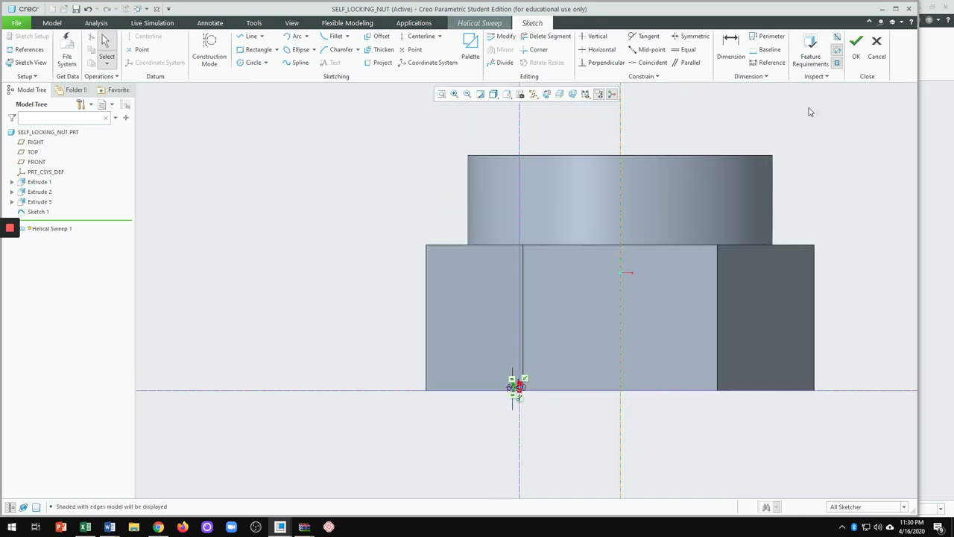
left_click(856, 46)
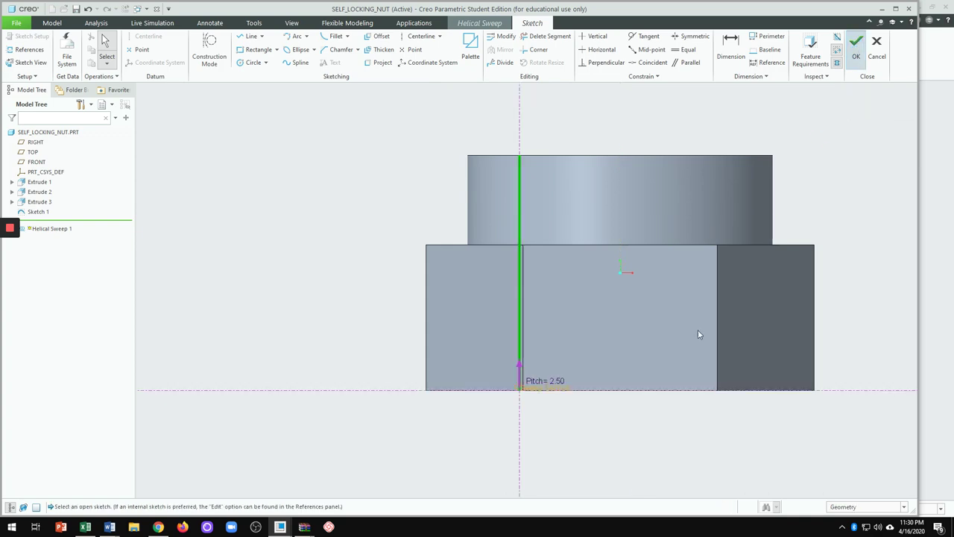
left_click(203, 47)
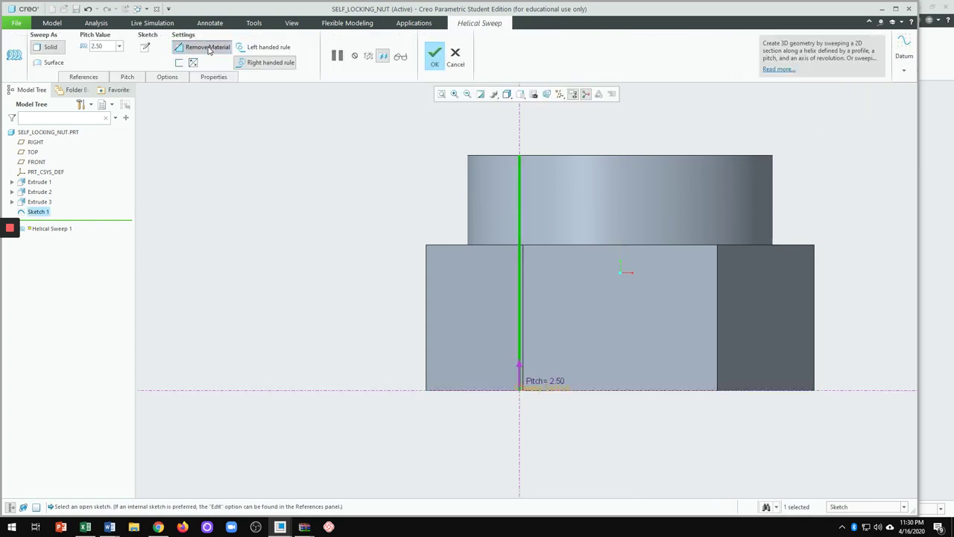
middle_click_drag(542, 249, 549, 301)
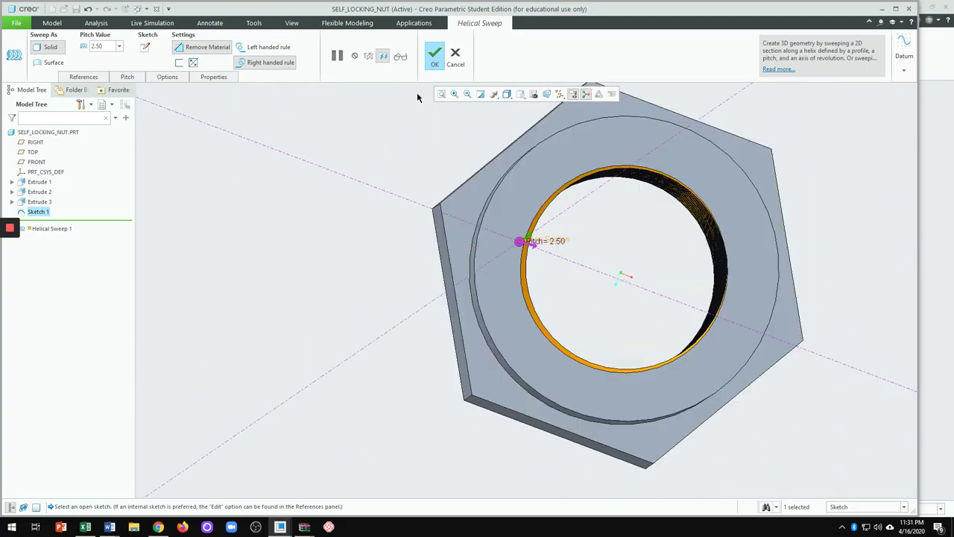
left_click(436, 58)
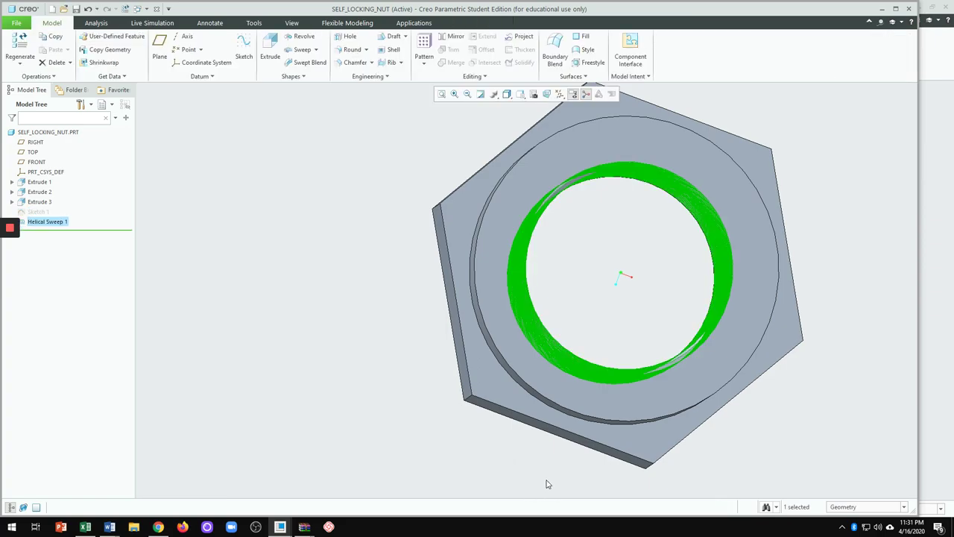
middle_click_drag(547, 483, 531, 420)
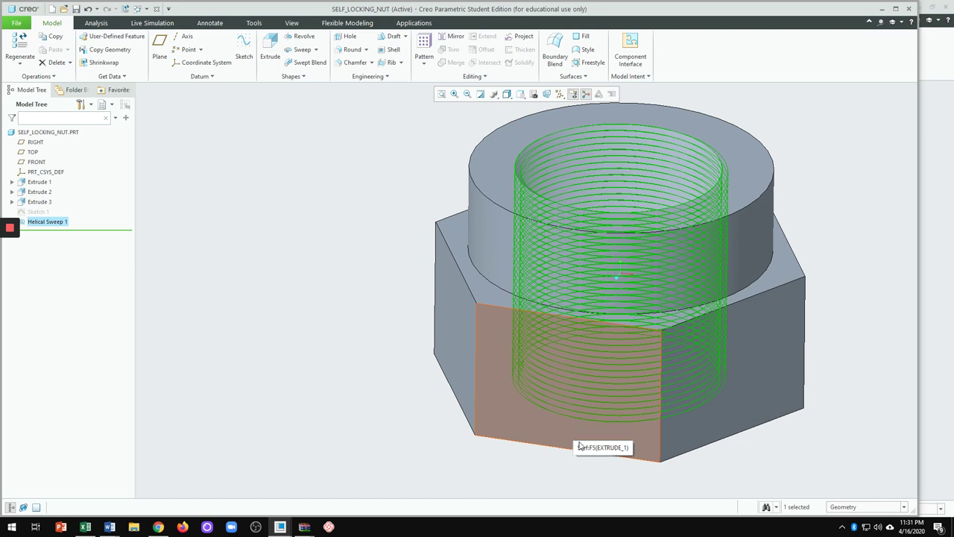
left_click(399, 443)
scroll(348, 397, "down", 3)
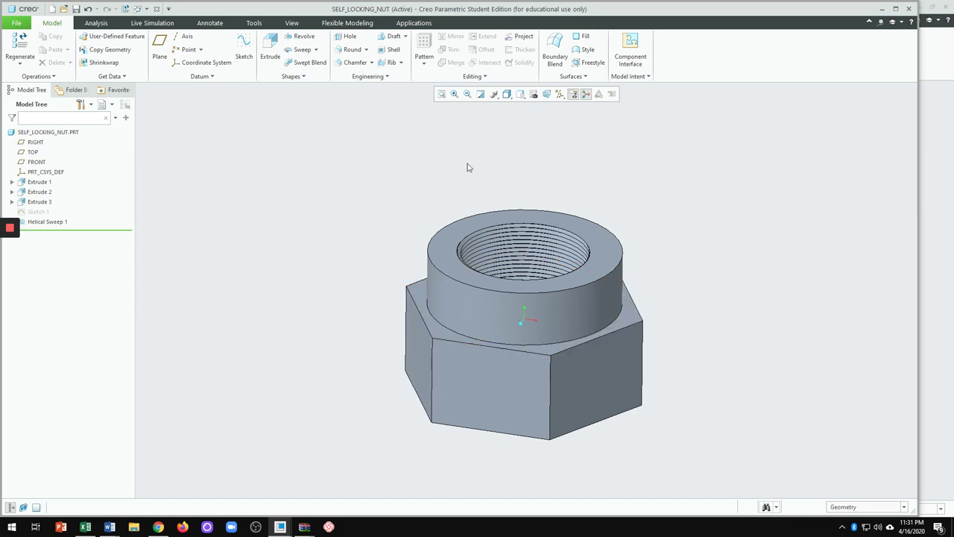
Step: Start a Revolve sketch on the FRONT datum plane, orient it face-on and turn off the datum plane display
left_click(560, 94)
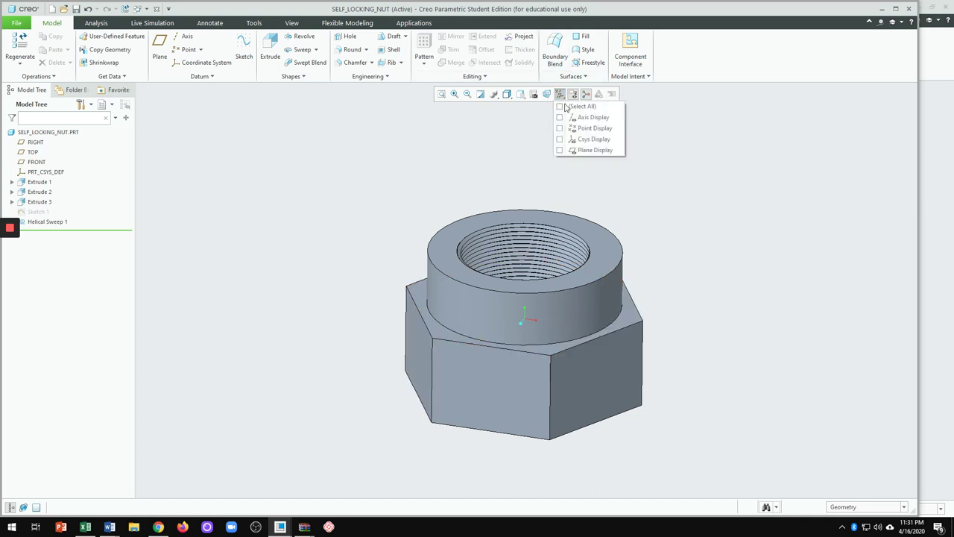
left_click(586, 152)
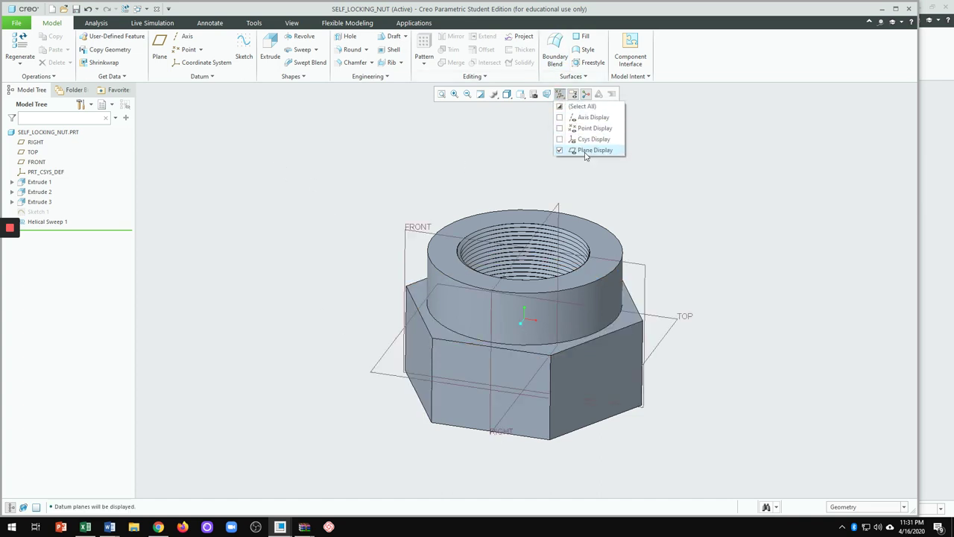
left_click(385, 175)
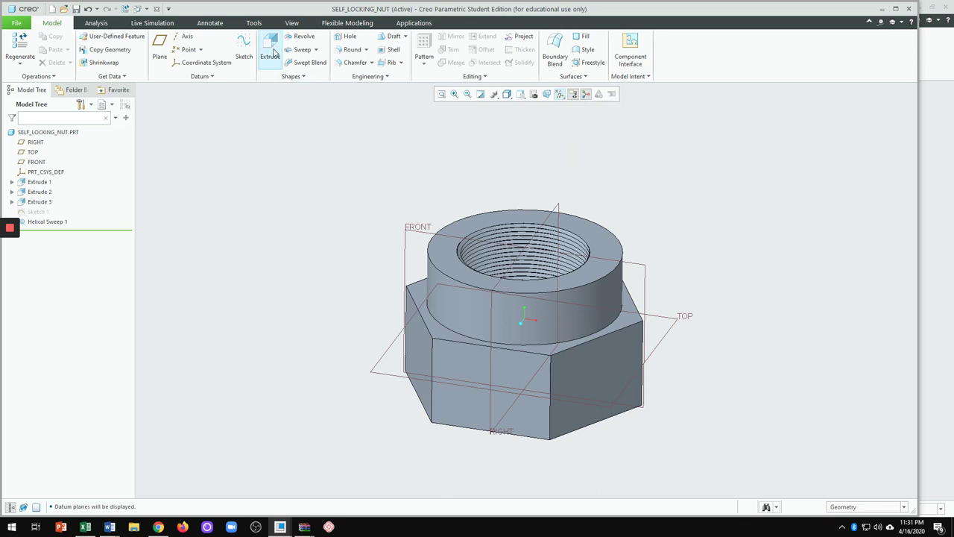
left_click(303, 39)
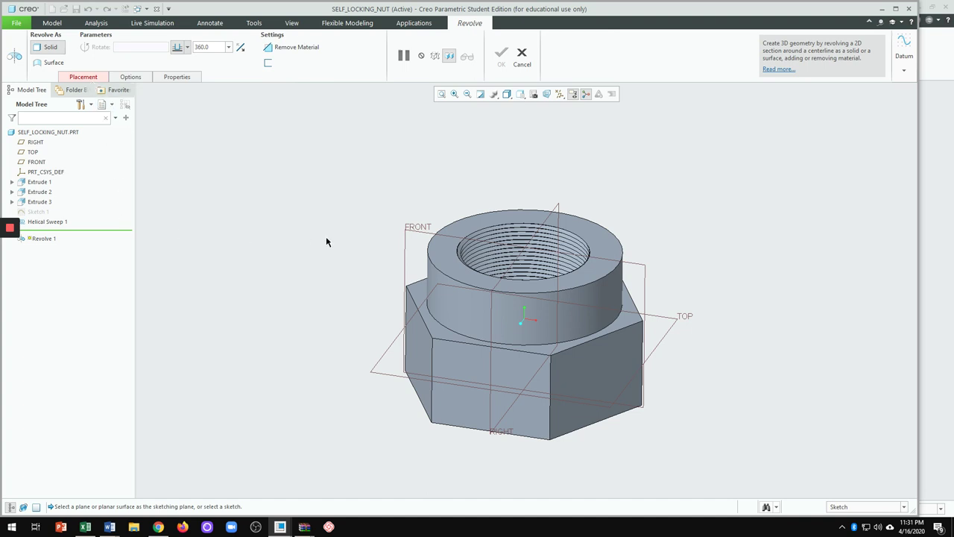
left_click(419, 232)
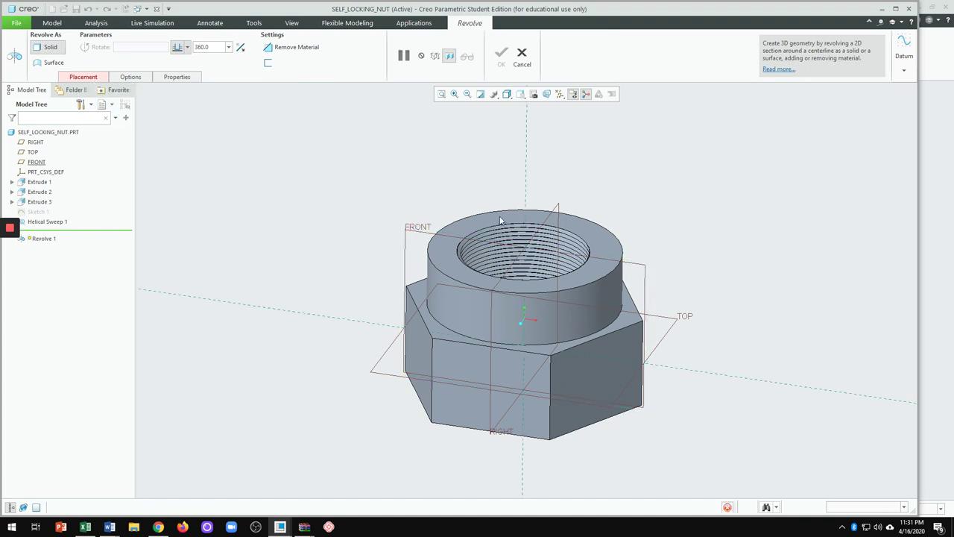
left_click(546, 94)
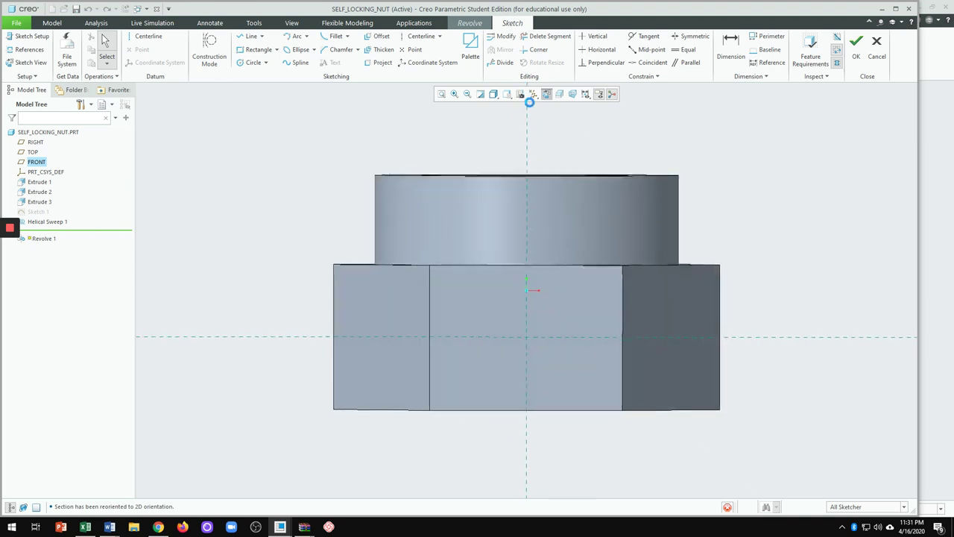
left_click(534, 96)
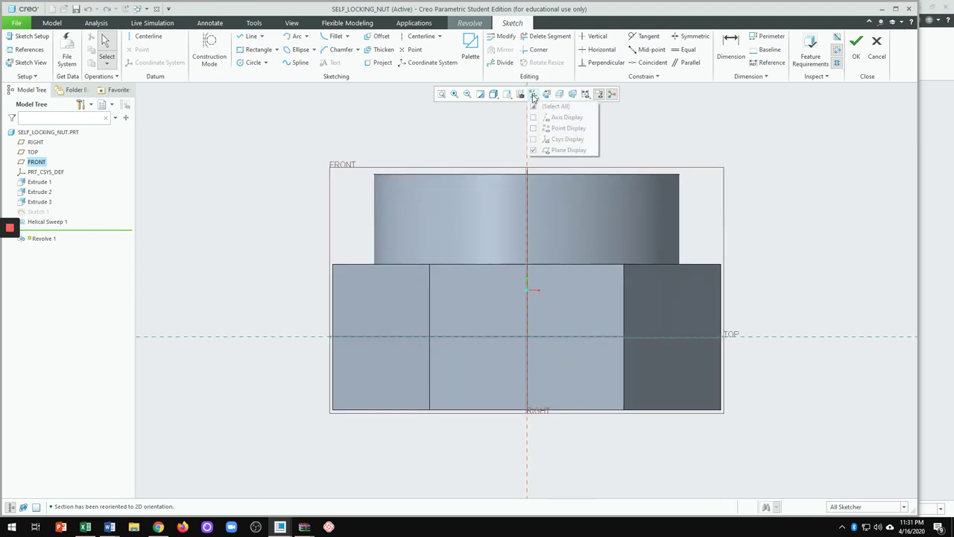
left_click(566, 150)
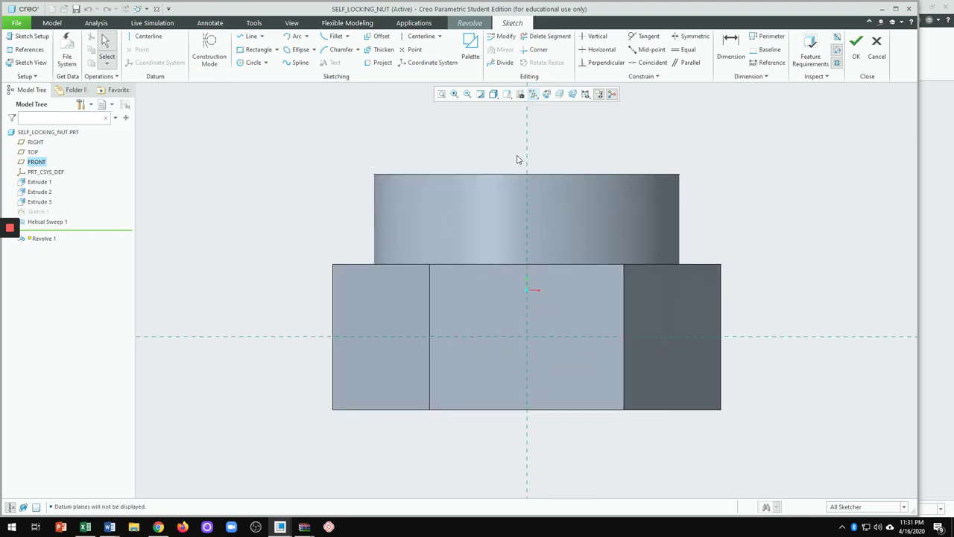
Step: Draw a vertical datum centerline along the nut's axis for the revolve
left_click(145, 36)
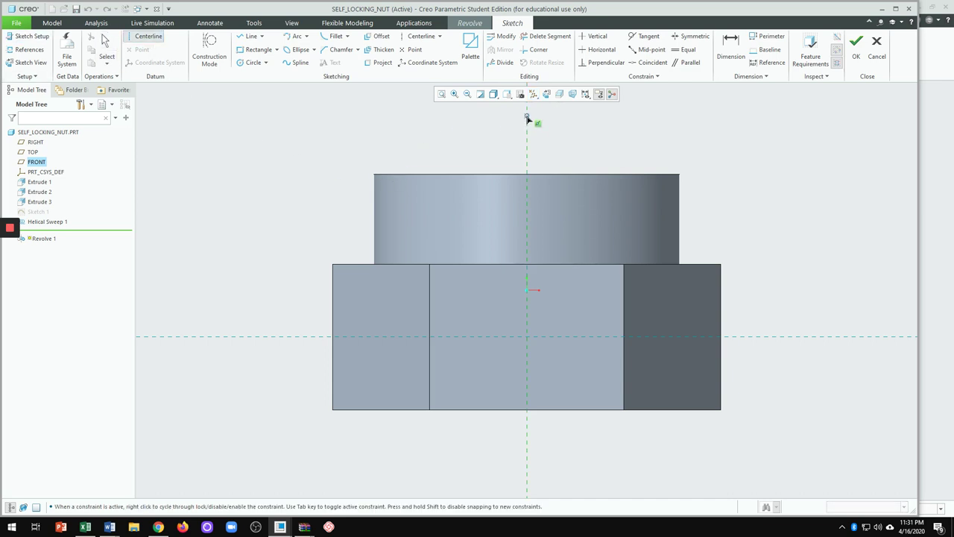
left_click(533, 184)
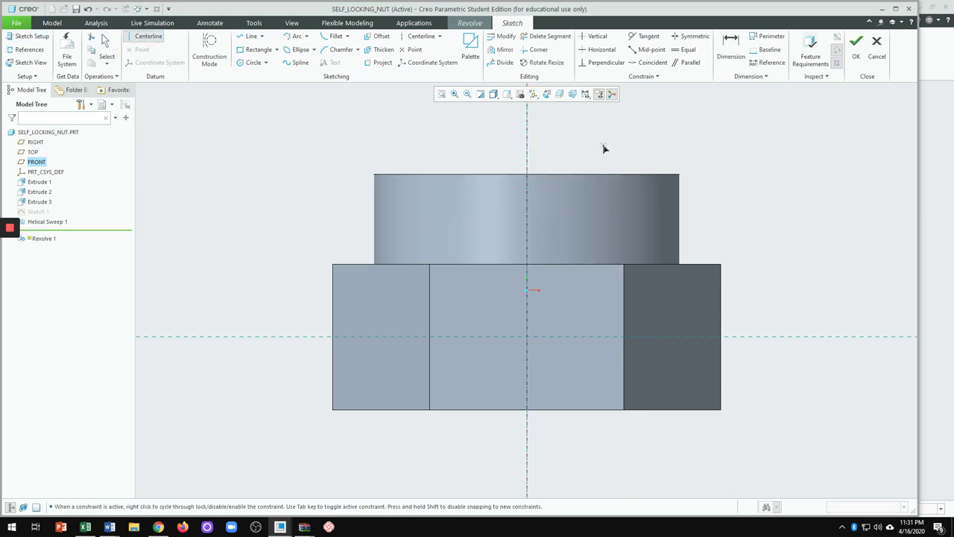
middle_click(603, 149)
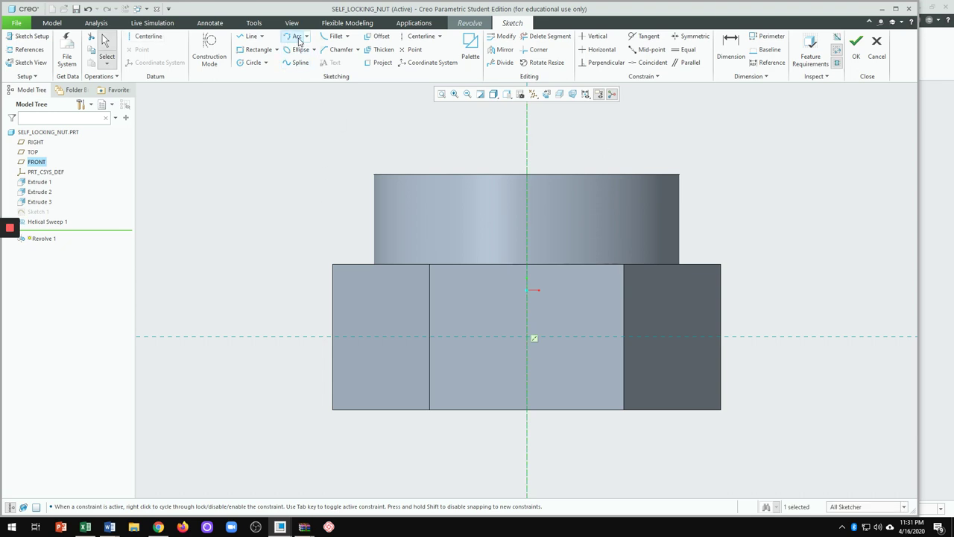
Step: Sketch a Circular Trim fillet between the hexagonal body's top edge and left side edge
left_click(347, 35)
left_click(347, 60)
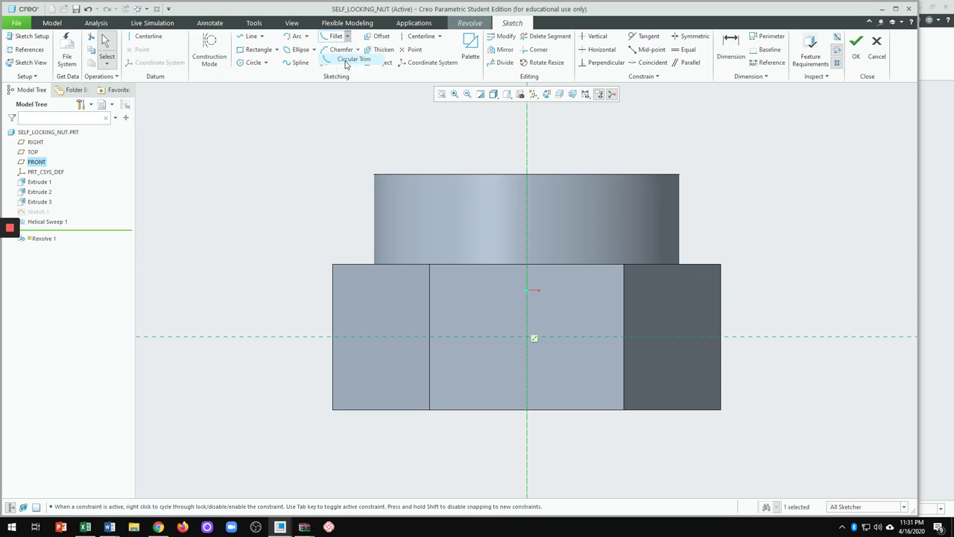
scroll(351, 276, "down", 3)
left_click(367, 245)
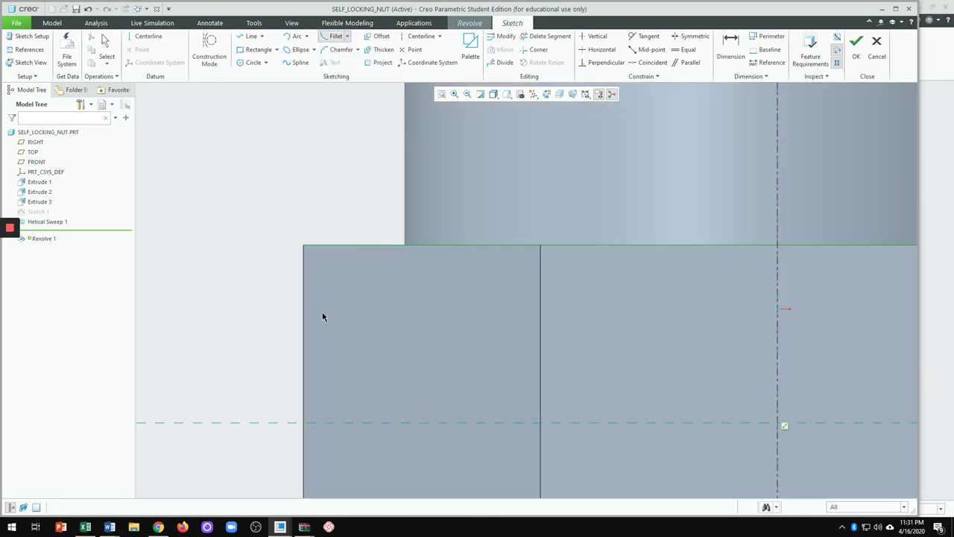
left_click(303, 307)
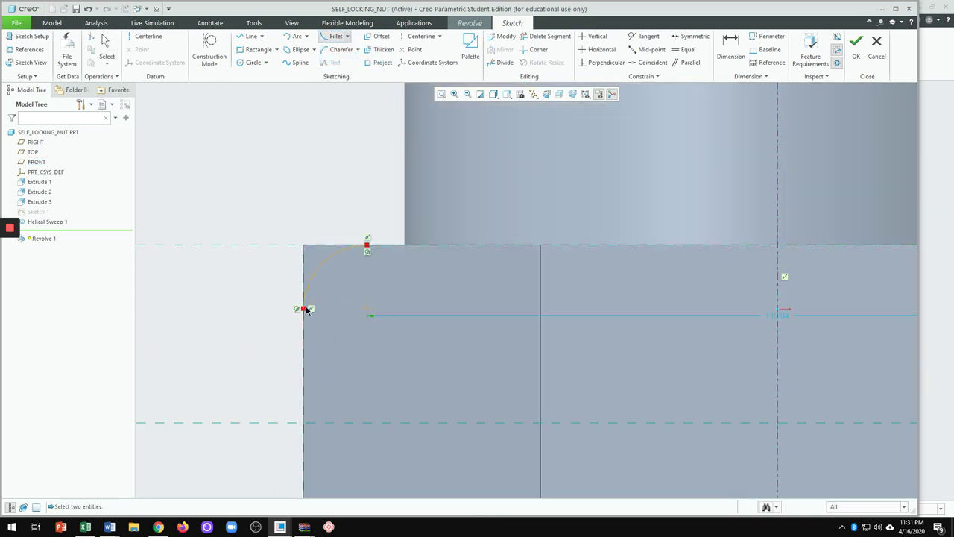
middle_click(361, 299)
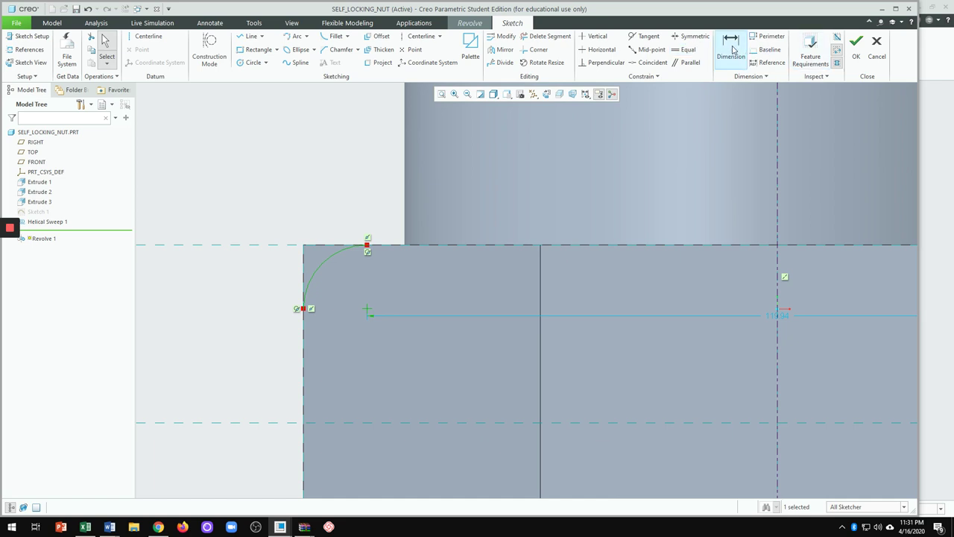
Step: Dimension the corner arc's radius and set it to 10
left_click(733, 49)
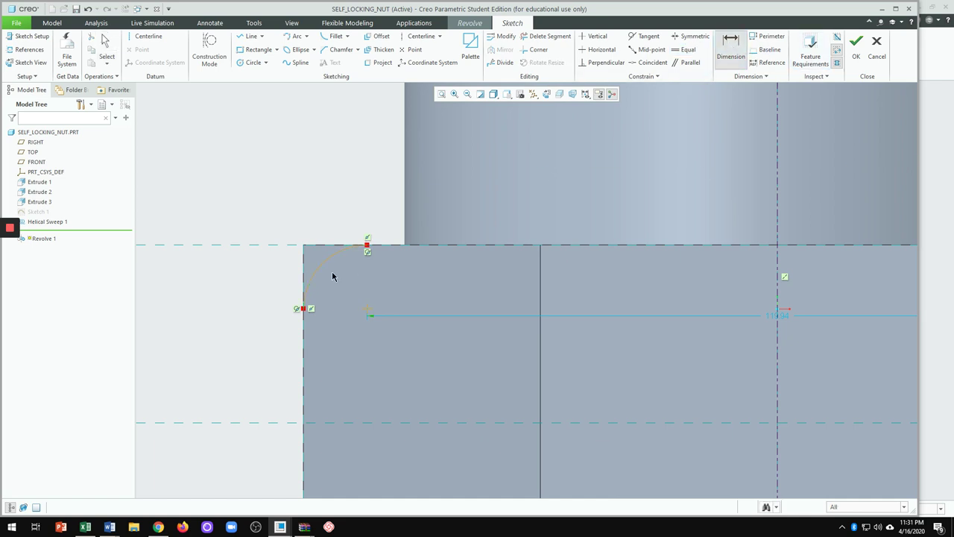
middle_click(273, 222)
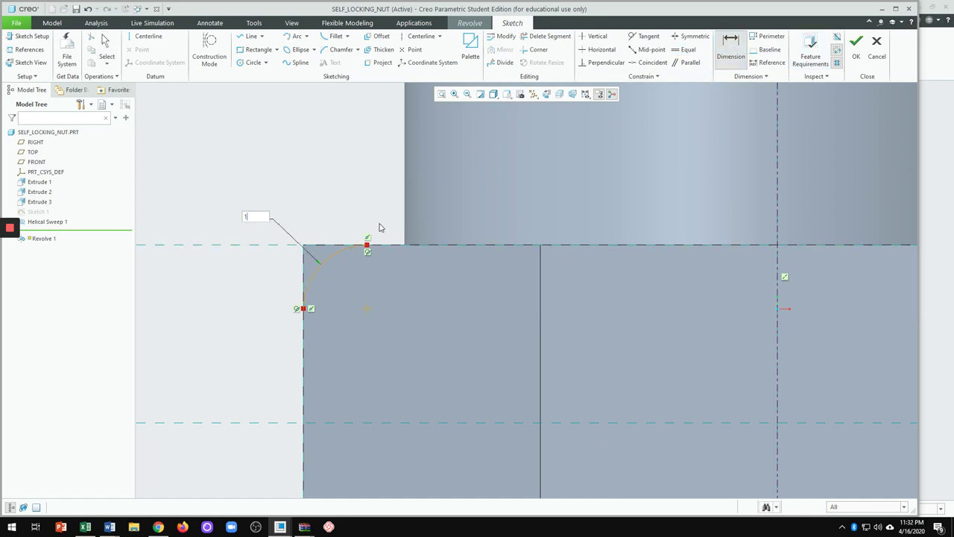
key("Return")
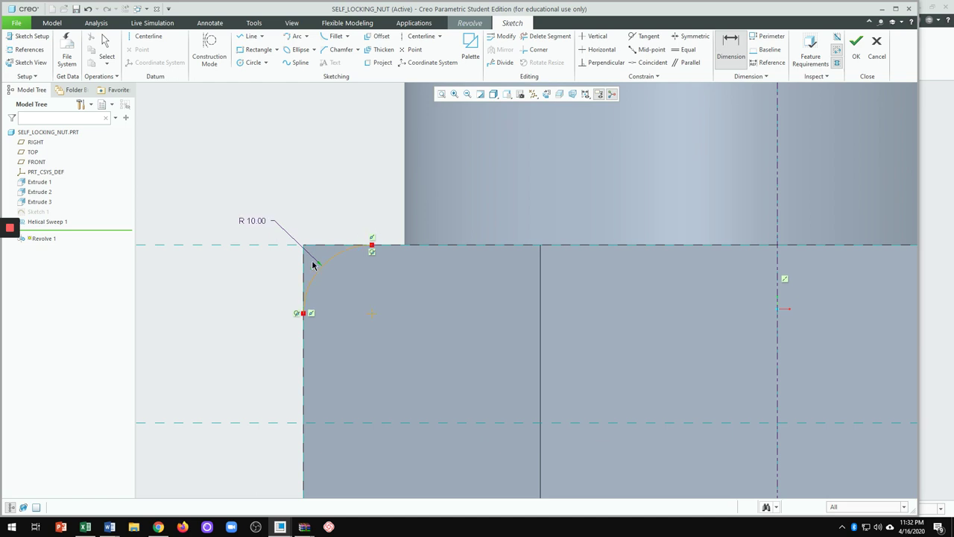
scroll(313, 265, "up", 2)
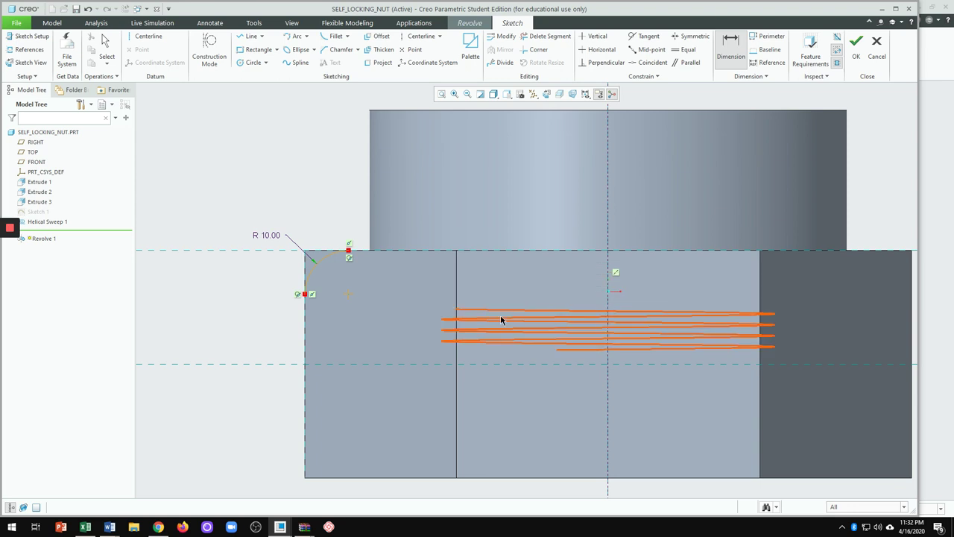
scroll(323, 301, "down", 2)
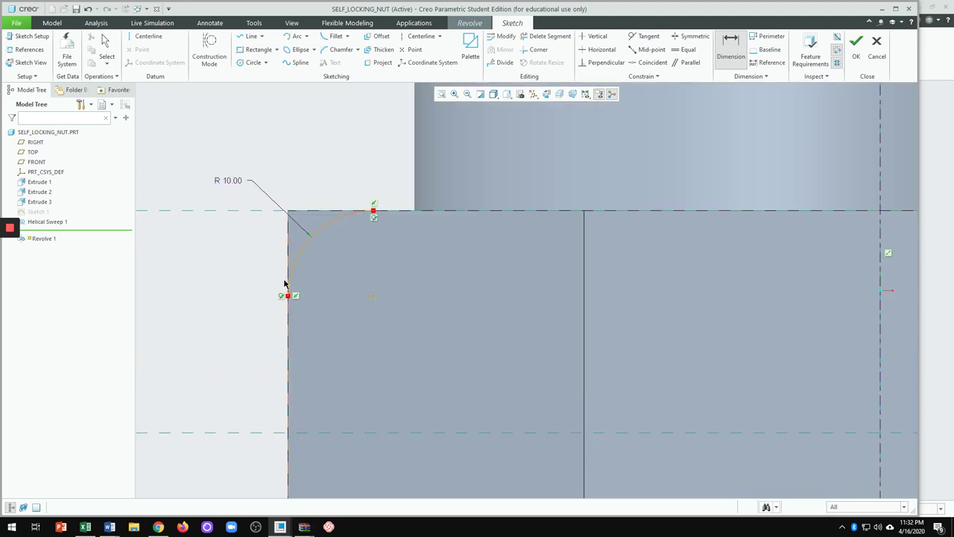
Step: Change the model's display style to No Hidden and accept the revolve section sketch
left_click(493, 93)
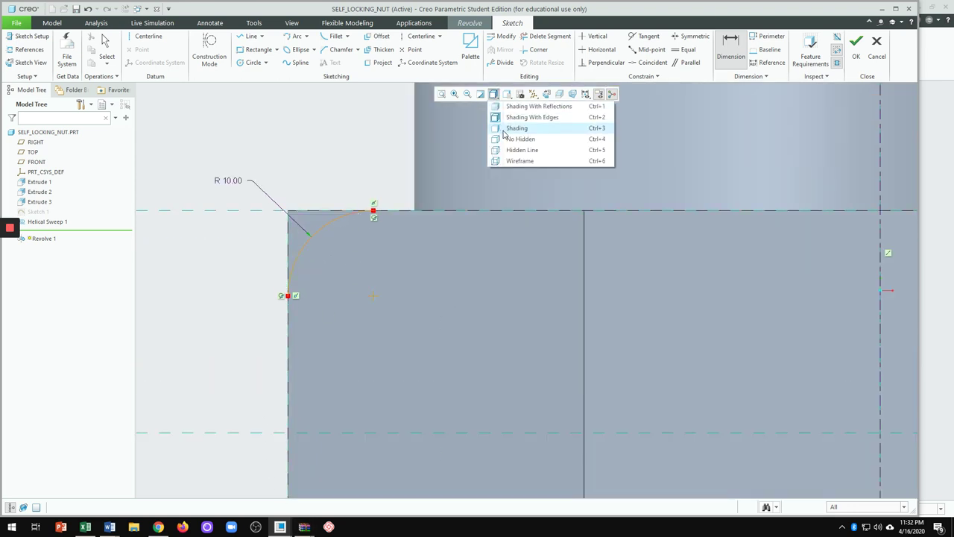
left_click(509, 138)
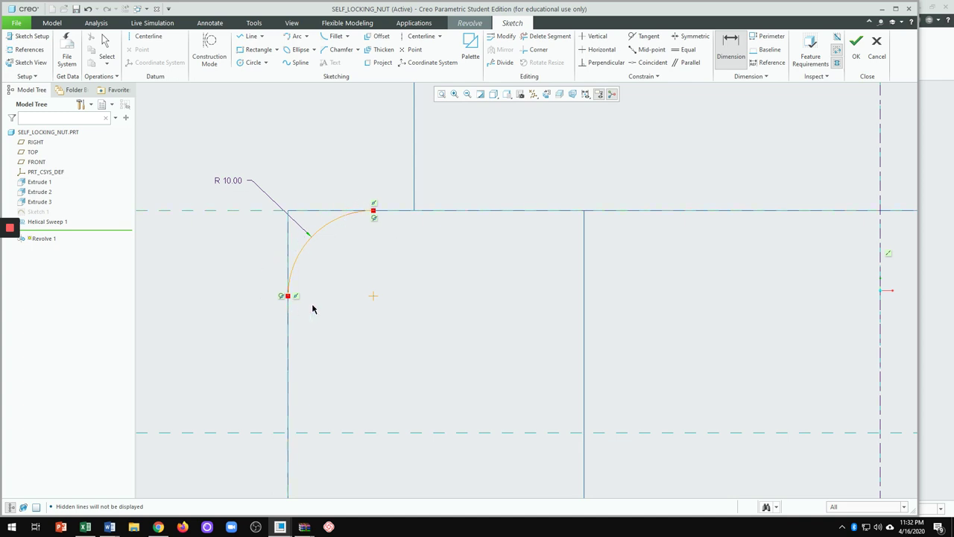
left_click(857, 46)
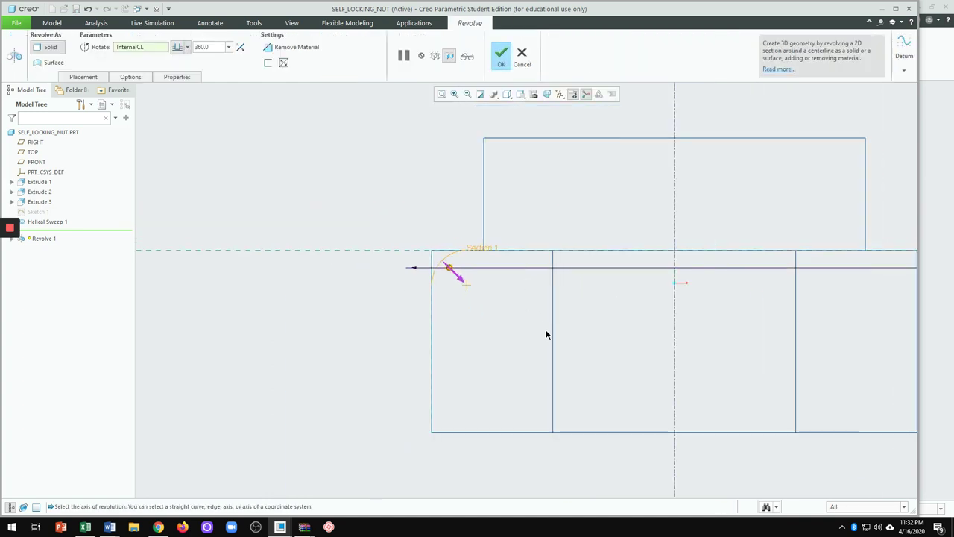
Step: Change the model's display style to Shading With Edges
scroll(546, 335, "down", 2)
left_click(507, 94)
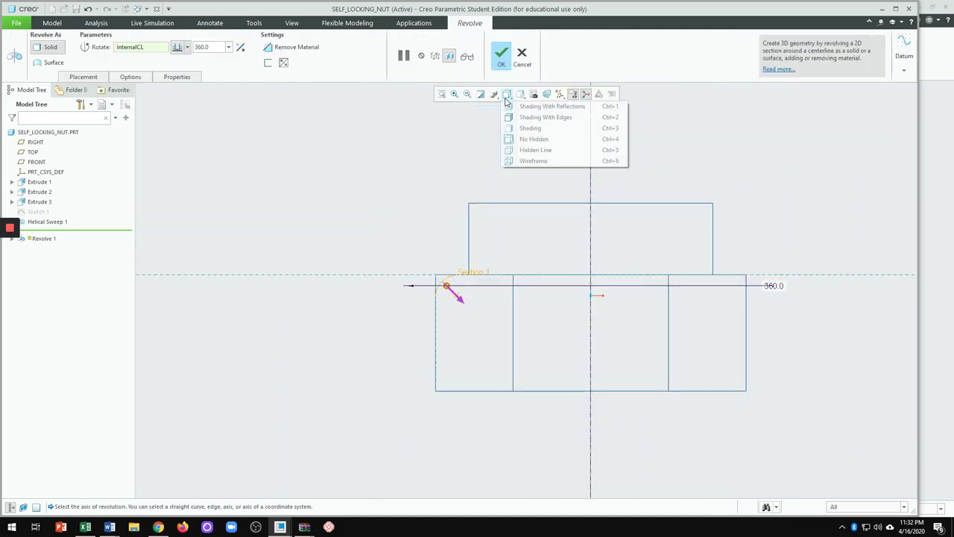
left_click(523, 122)
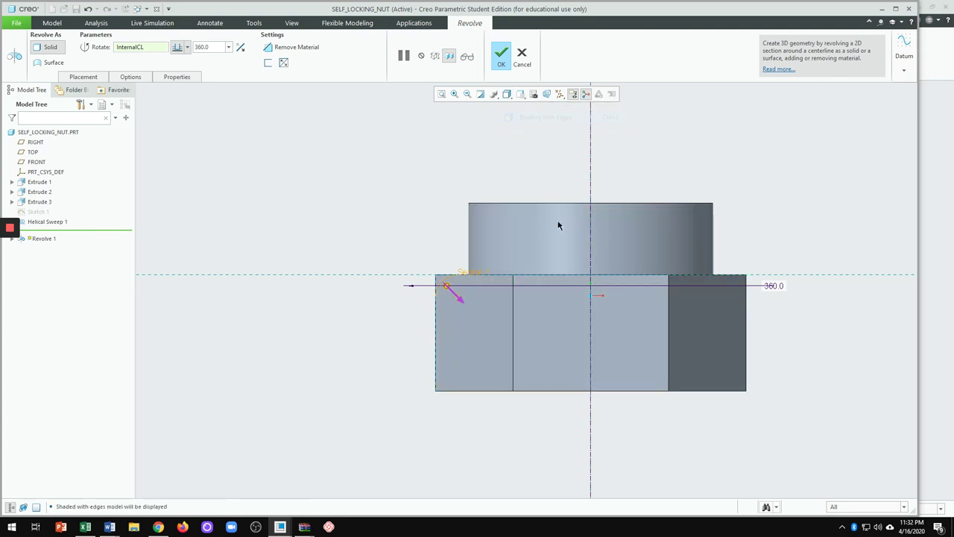
Step: Make the 360° revolve remove material, flip the cut to the outside of the corner arc, and accept the feature
left_click(297, 49)
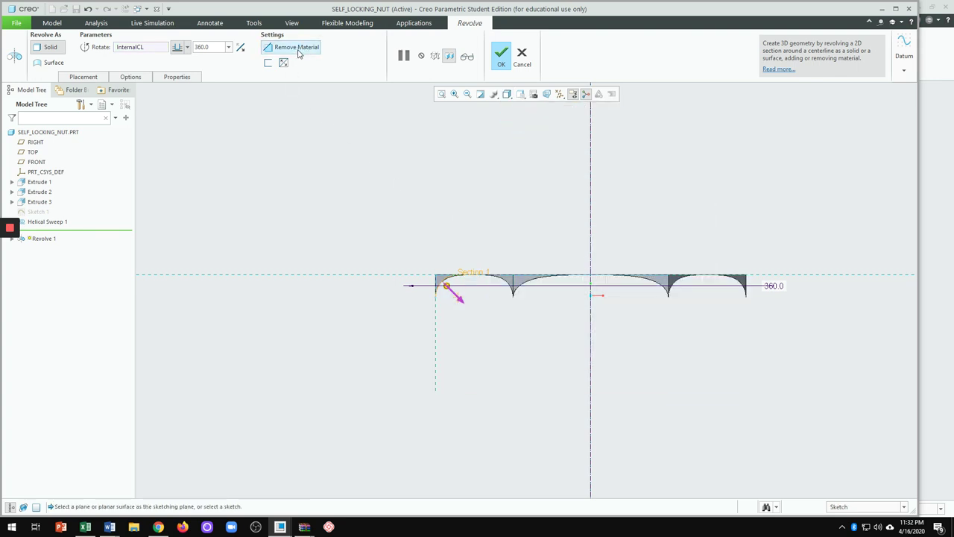
left_click(460, 301)
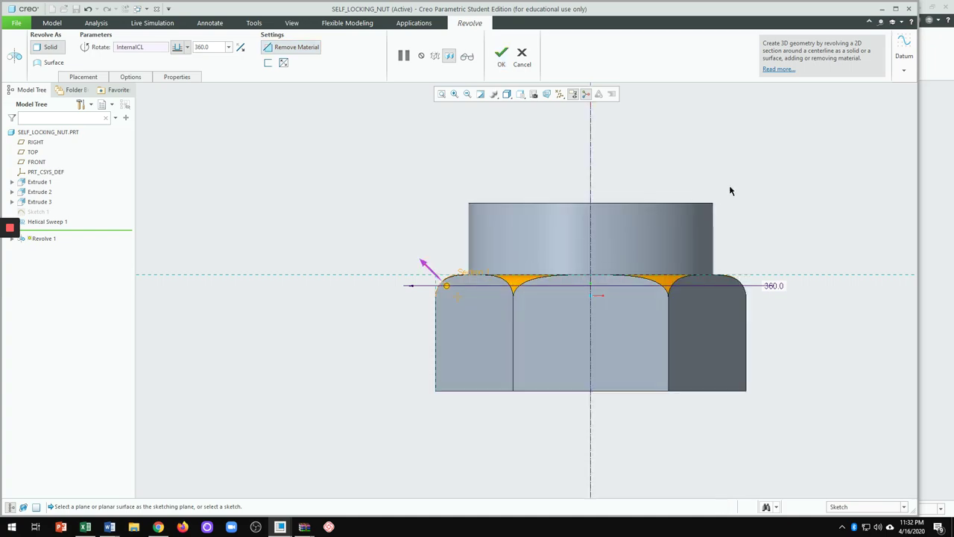
middle_click_drag(730, 191, 741, 247)
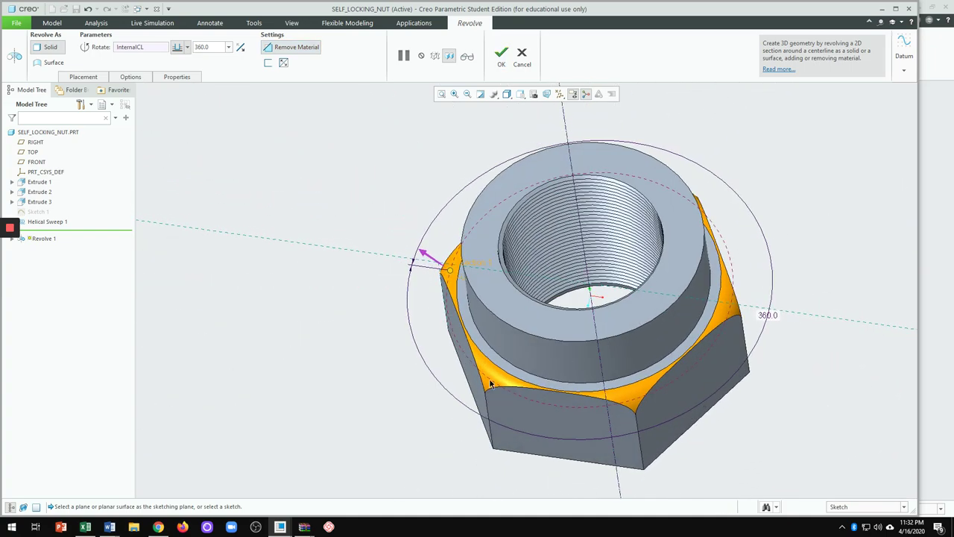
scroll(488, 388, "down", 2)
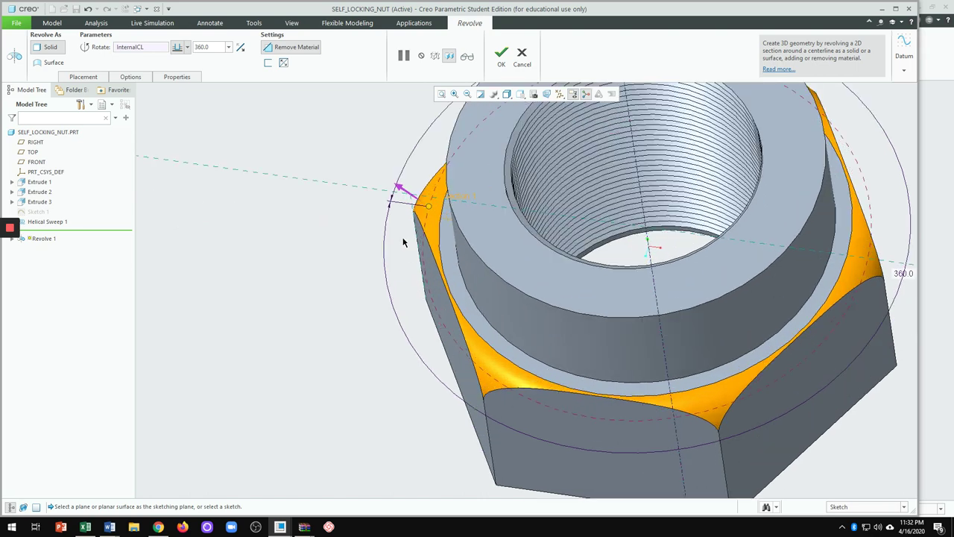
left_click(502, 57)
scroll(206, 203, "up", 3)
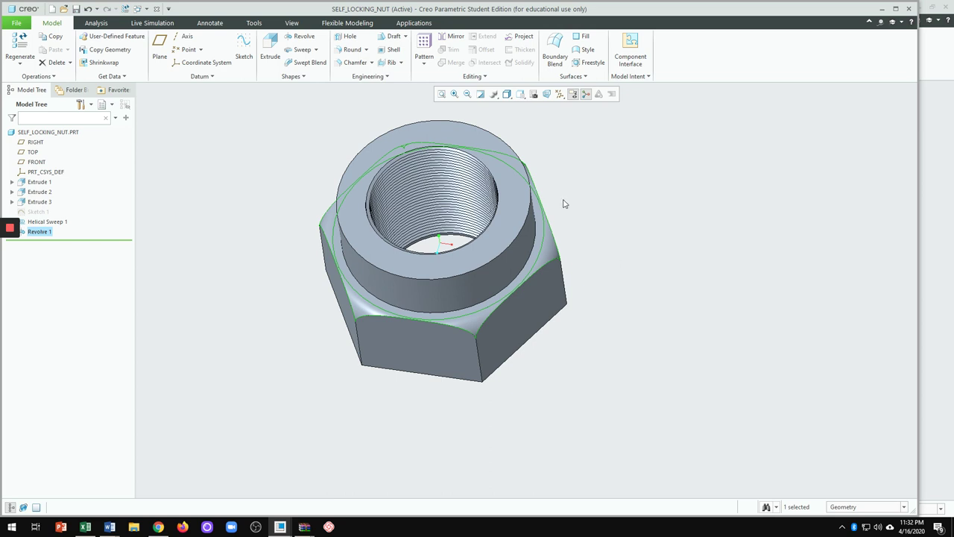
Step: Display the datum planes and mirror the revolved corner cut about the TOP plane
left_click(559, 94)
left_click(591, 150)
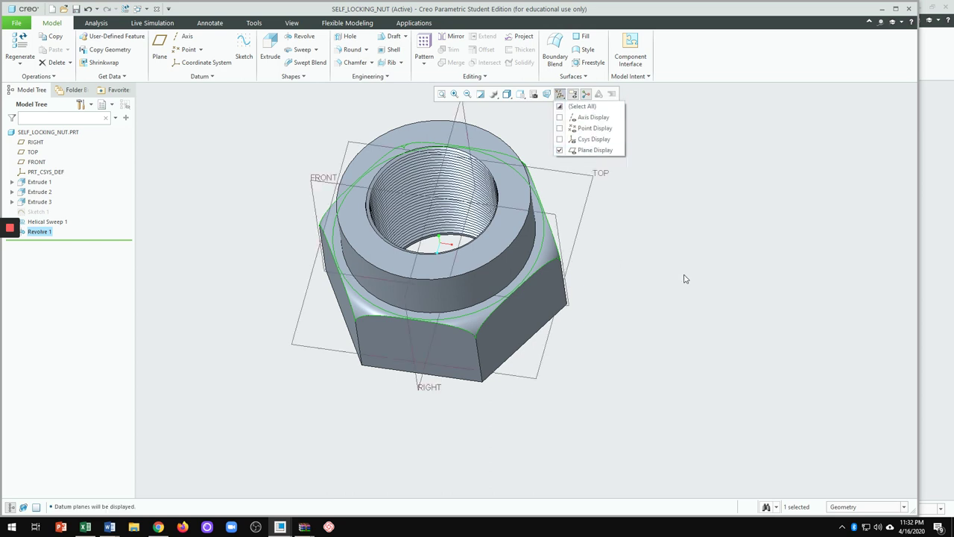
middle_click_drag(677, 241, 642, 113)
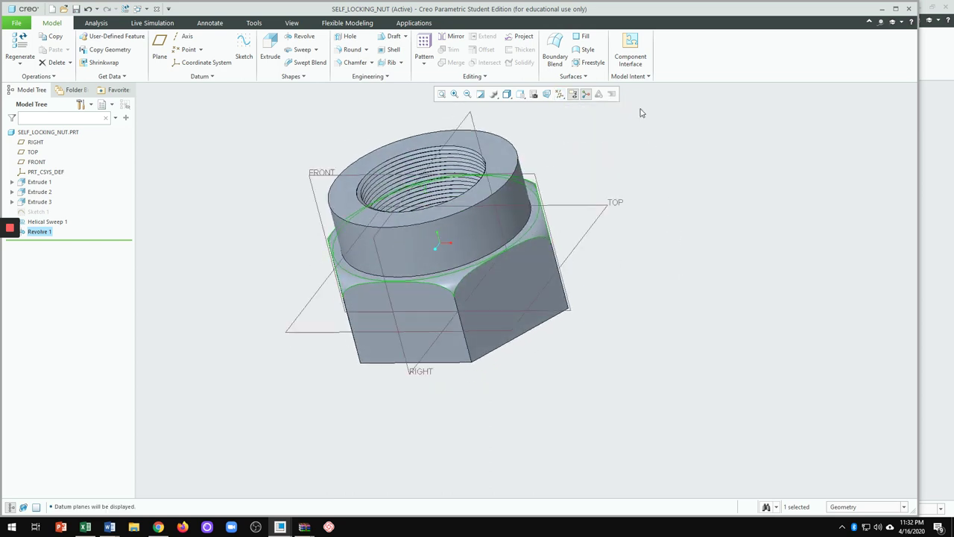
left_click(454, 37)
left_click(617, 205)
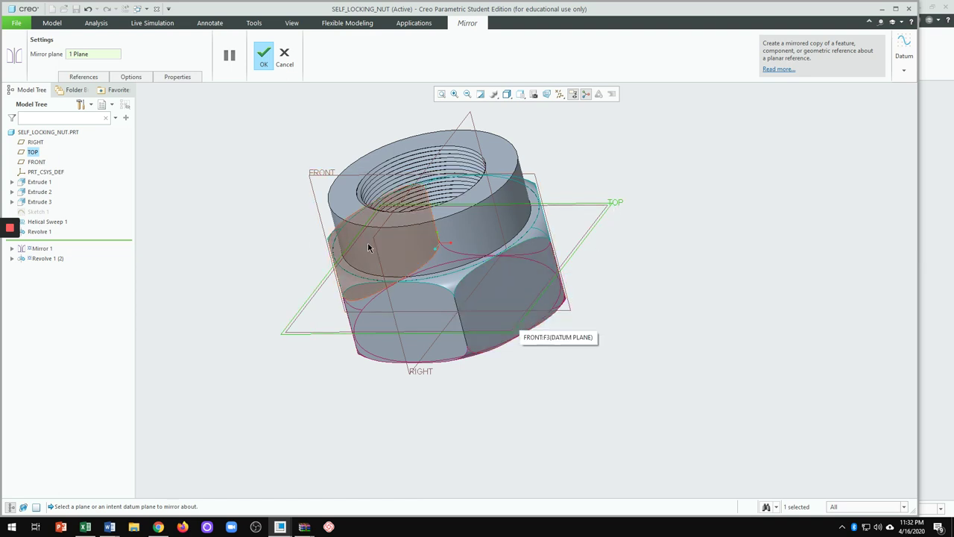
left_click(264, 58)
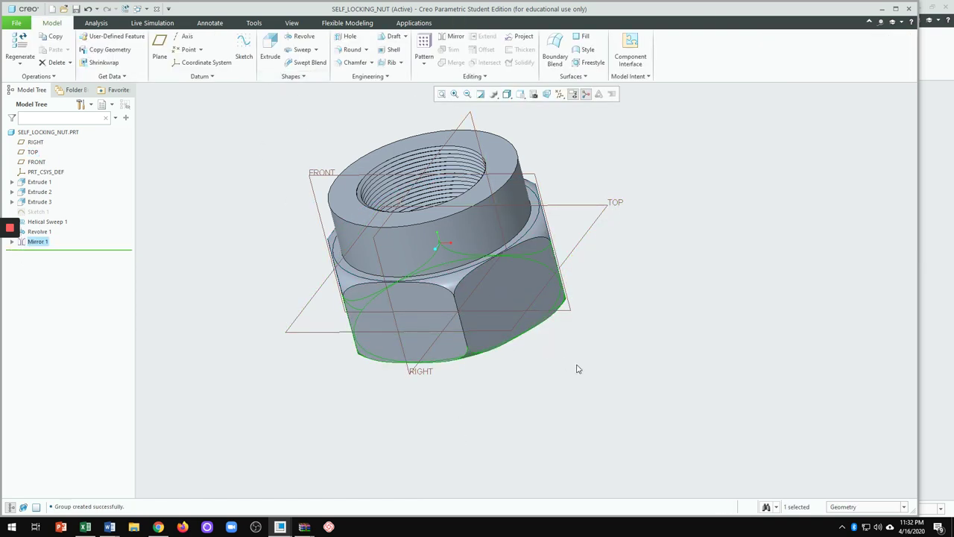
middle_click_drag(578, 366, 562, 299)
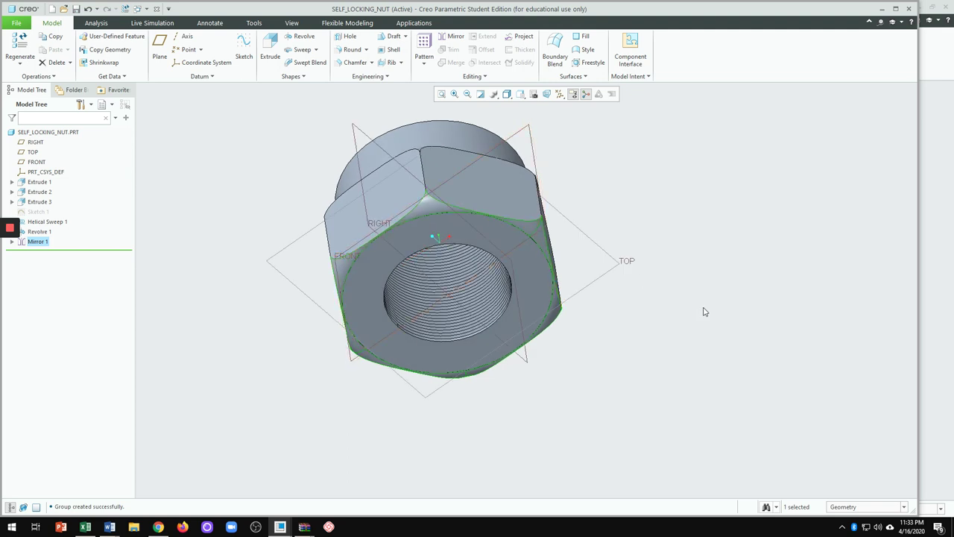
Step: Deselect the mirrored feature and hide the datum planes
left_click(634, 223)
left_click(559, 94)
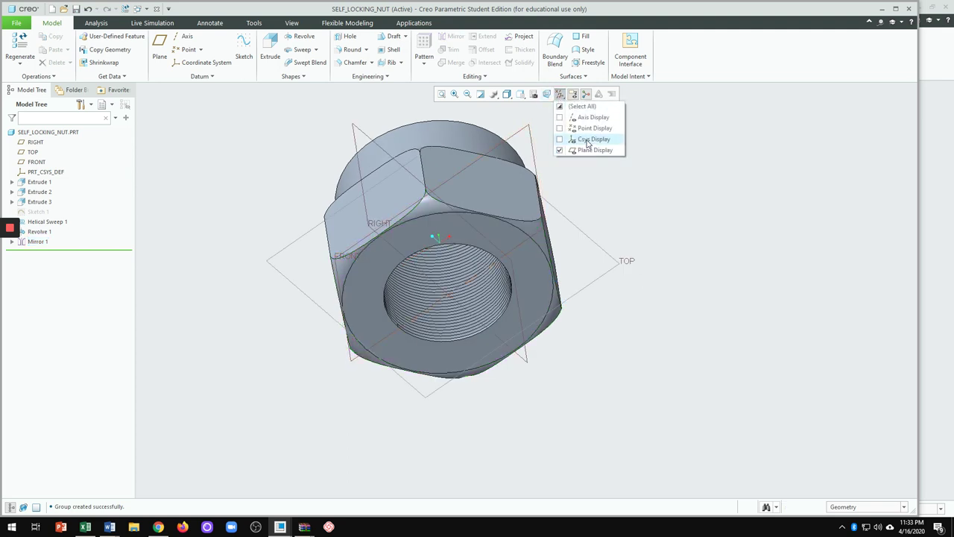
left_click(588, 150)
middle_click_drag(618, 145, 629, 213)
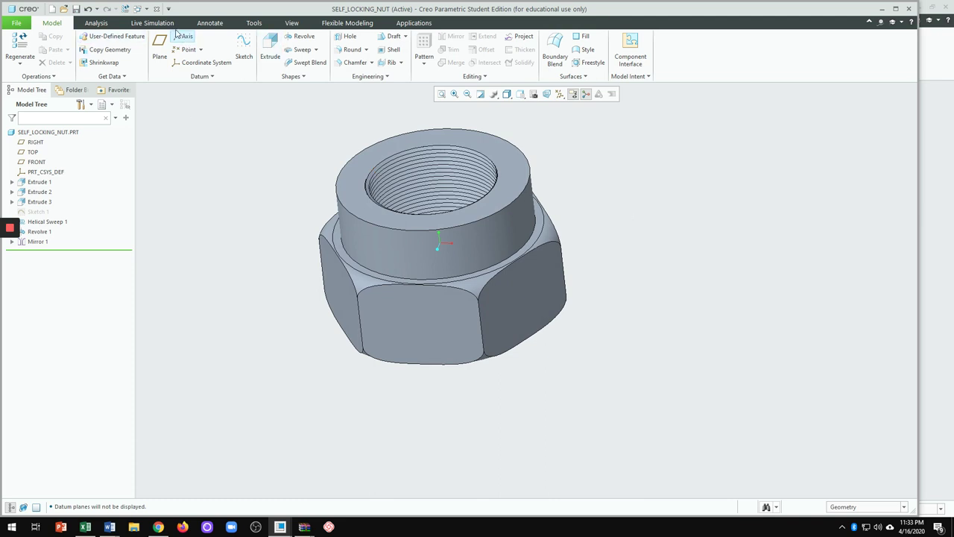
Step: Apply the dark reddish-brown wood appearance to all six flat side faces of the hexagonal body
left_click(292, 23)
left_click(104, 59)
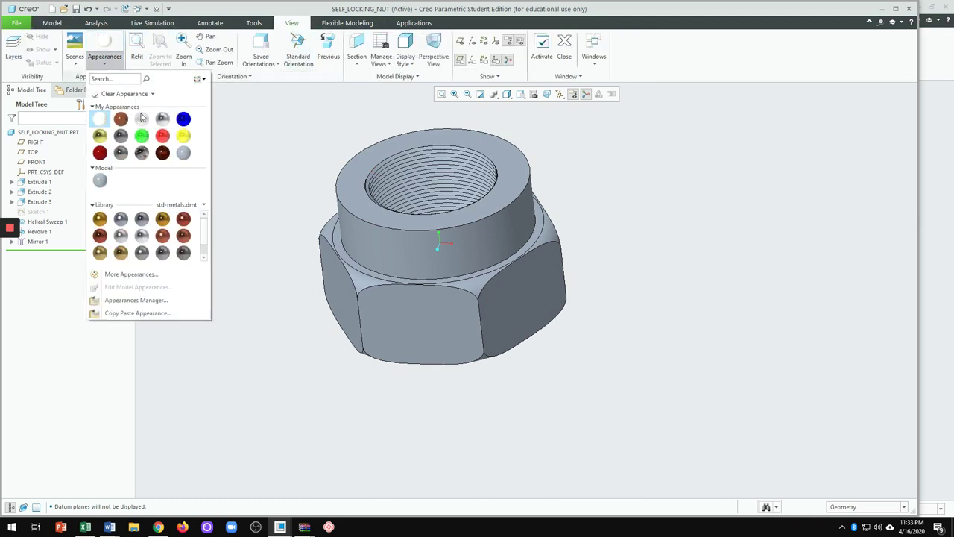
left_click(161, 153)
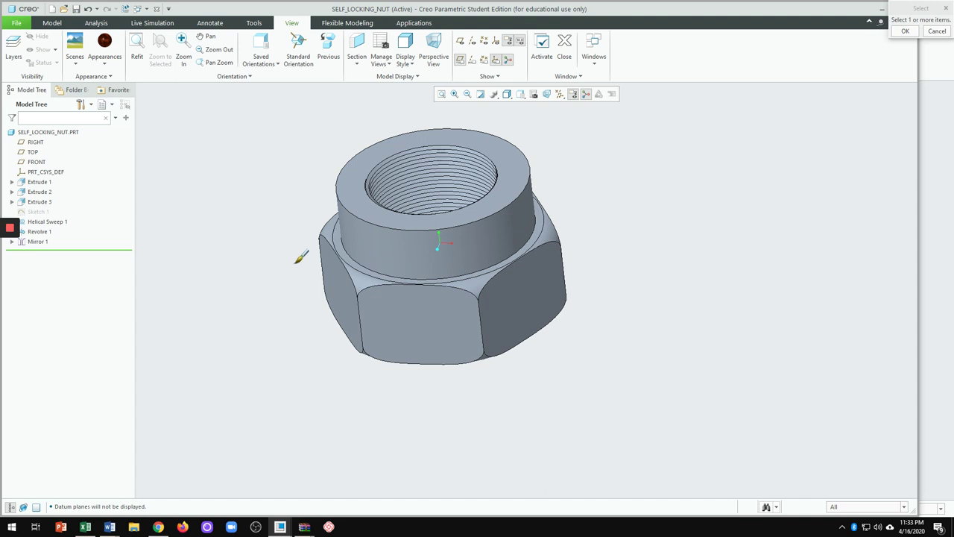
left_click(439, 326)
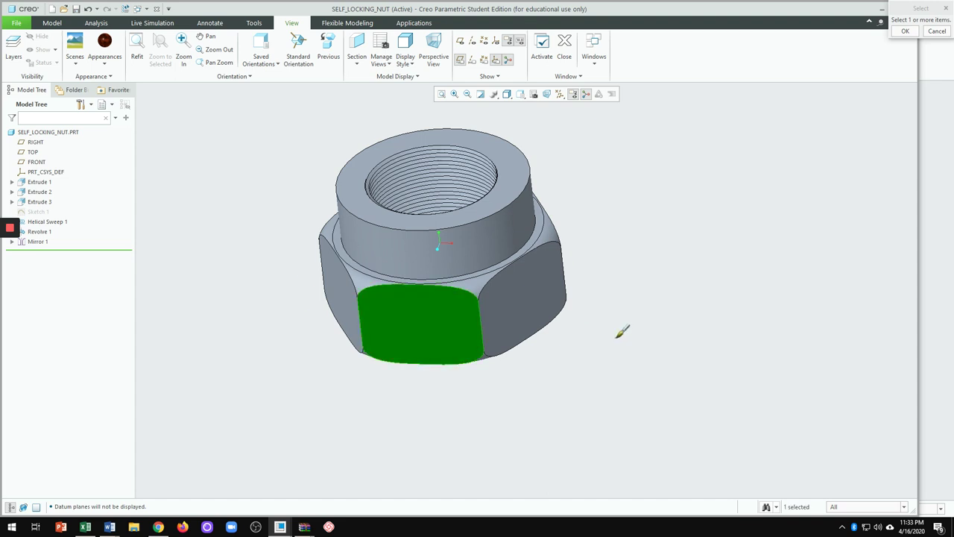
left_click(513, 289, "ctrl")
left_click(333, 278, "ctrl")
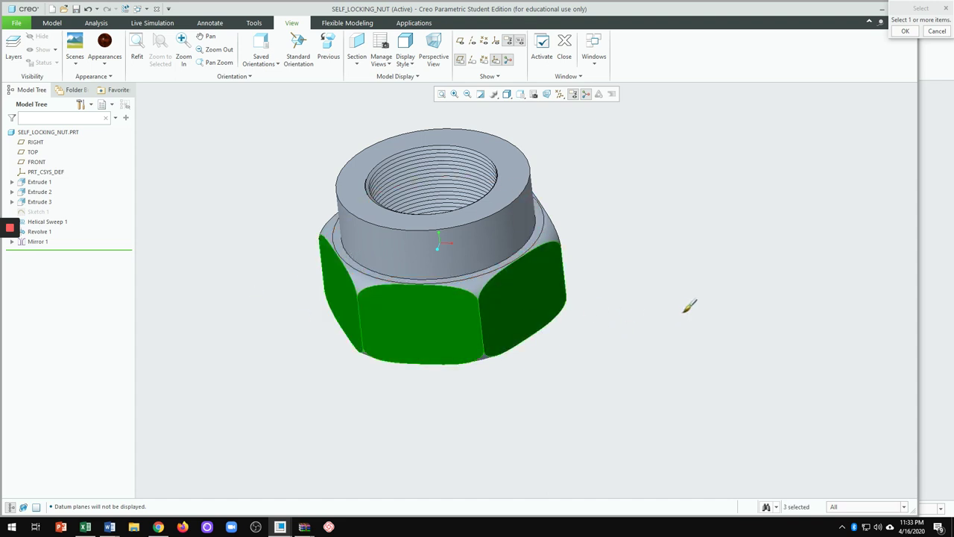
middle_click_drag(683, 301, 584, 377)
left_click(544, 174, "ctrl")
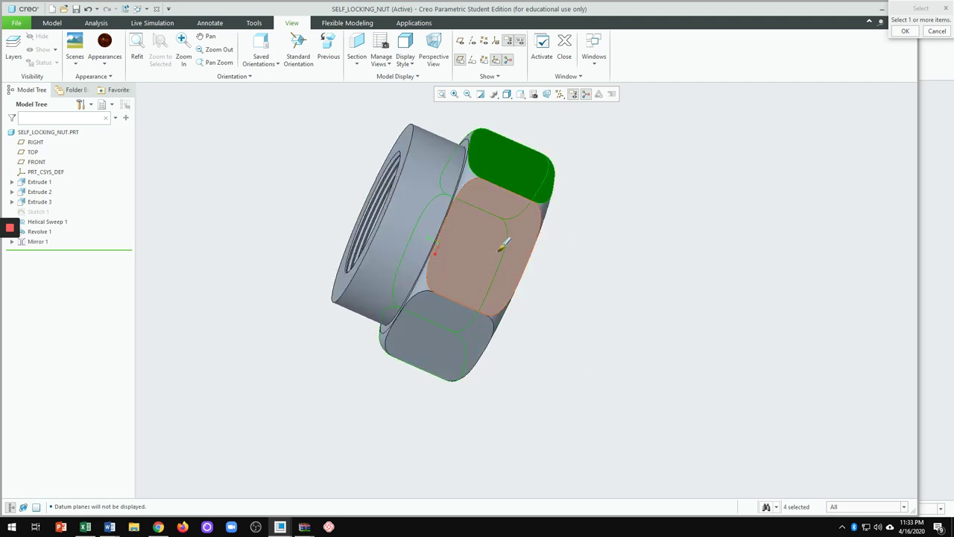
left_click(442, 334, "ctrl")
left_click(481, 245, "ctrl")
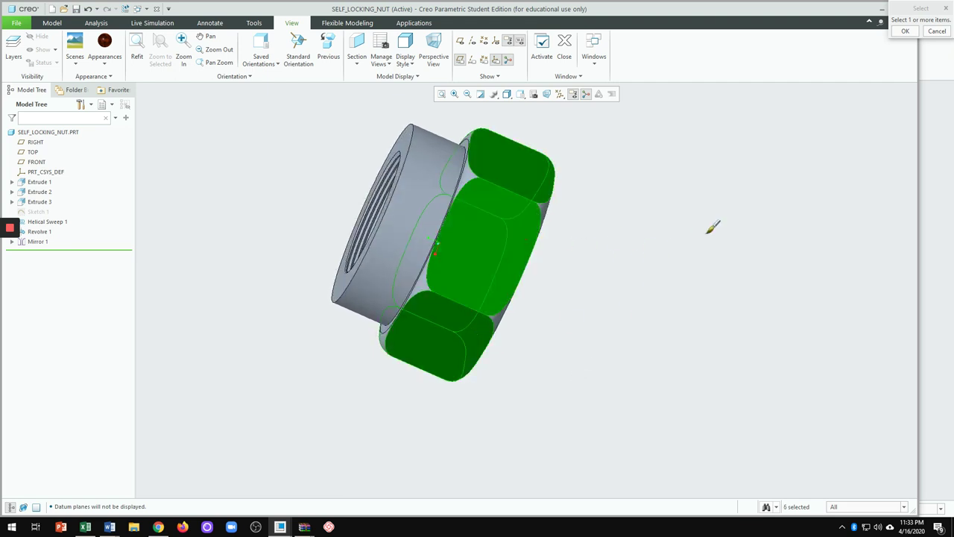
middle_click_drag(713, 225, 738, 333)
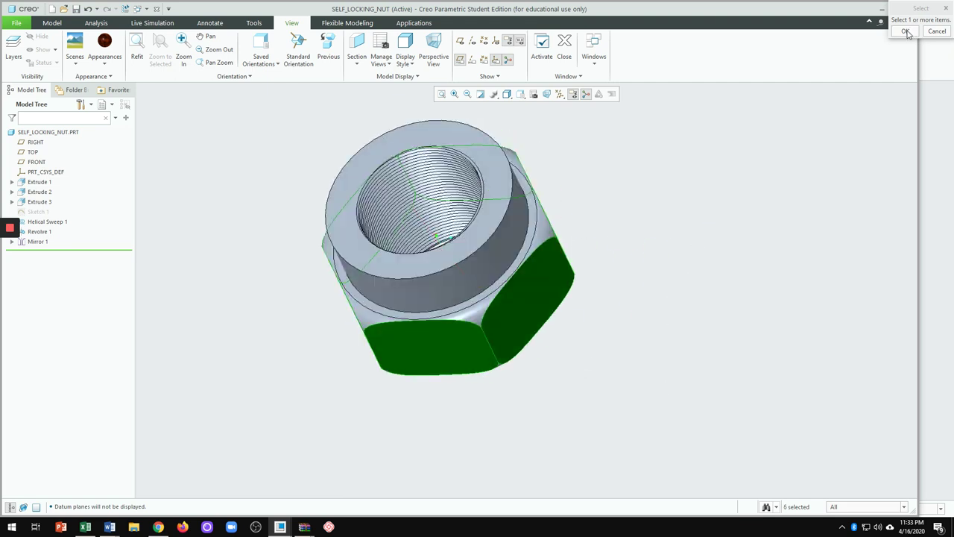
left_click(907, 32)
mouse_move(797, 189)
middle_mouse_down()
mouse_move(749, 187)
mouse_move(829, 164)
mouse_move(645, 249)
mouse_move(750, 217)
mouse_move(751, 196)
mouse_move(771, 185)
middle_mouse_up()
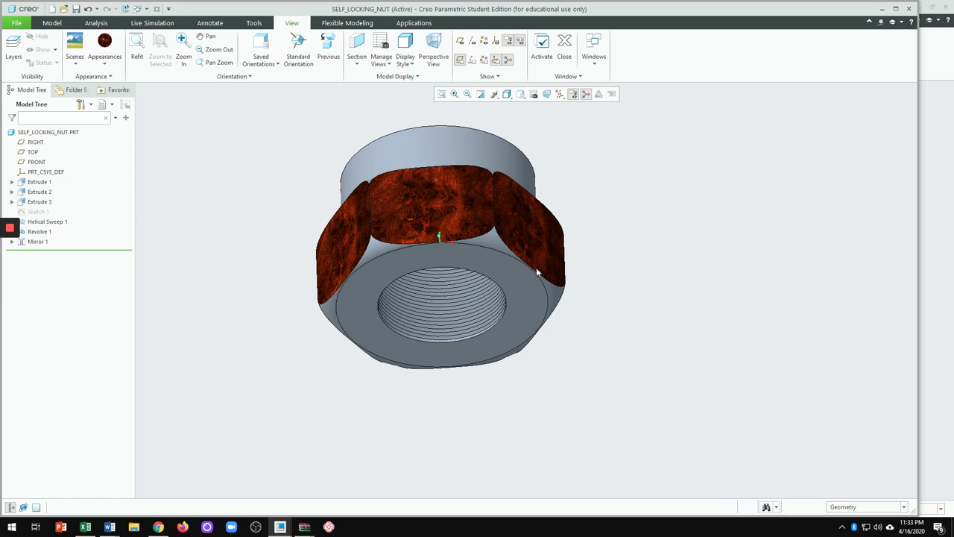
Step: Apply the yellow appearance to the rounded corner-cut surfaces at both ends of the hexagonal body
scroll(427, 267, "up", 3)
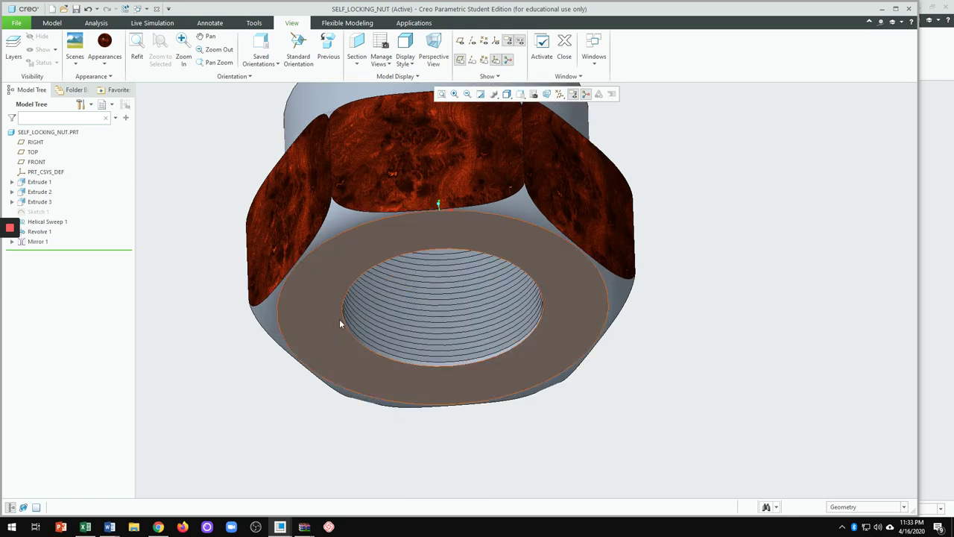
key("ctrl+d")
left_click(105, 59)
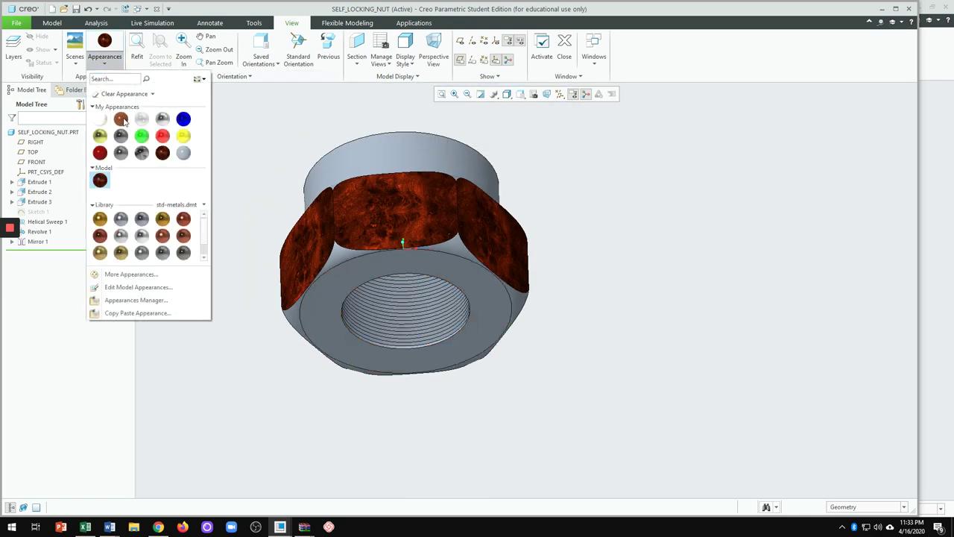
left_click(184, 135)
middle_click_drag(447, 122, 530, 190)
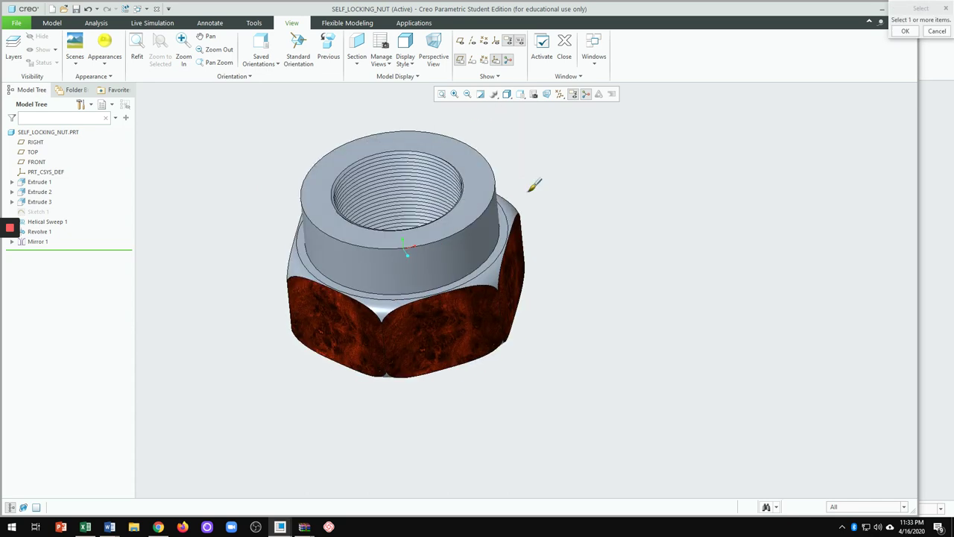
left_click(521, 205)
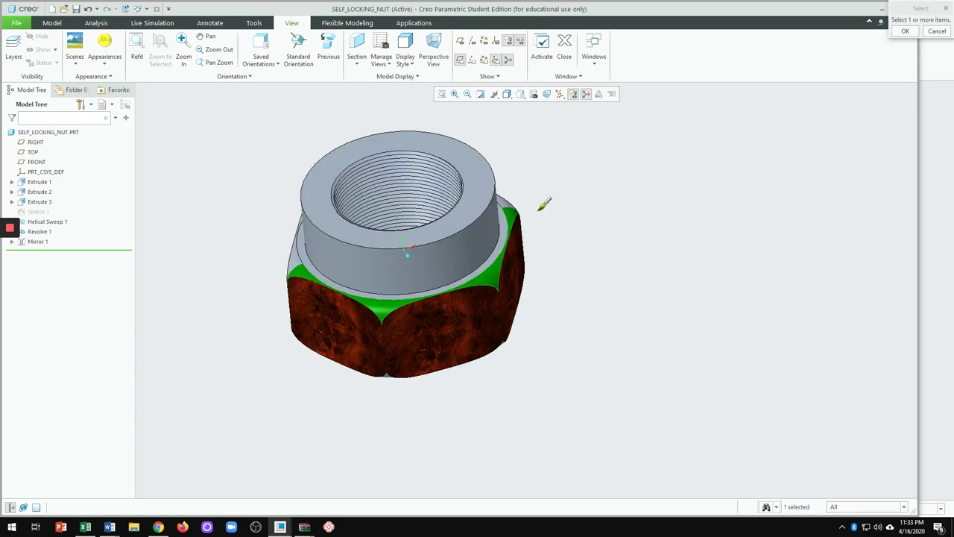
middle_click_drag(588, 181, 531, 211)
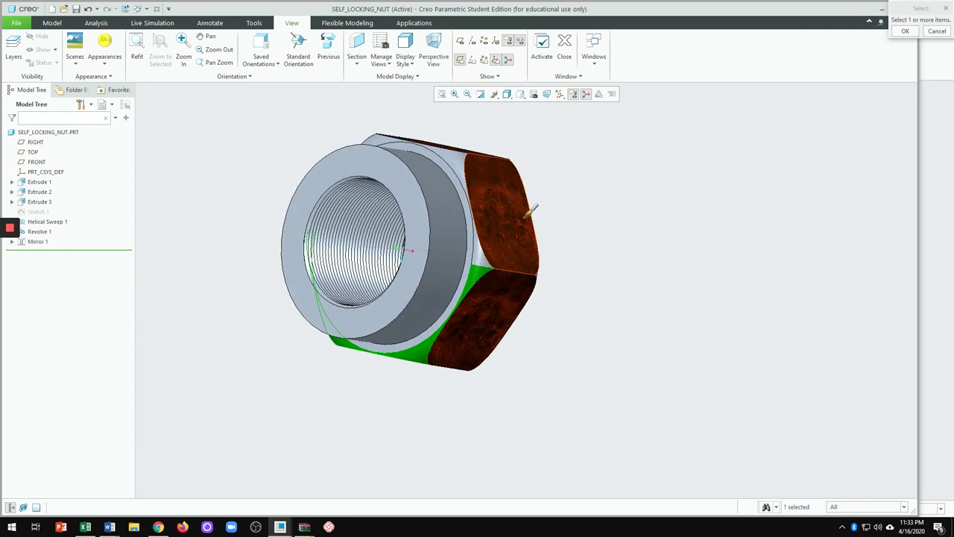
left_click(479, 160, "ctrl")
middle_click_drag(600, 246, 526, 167)
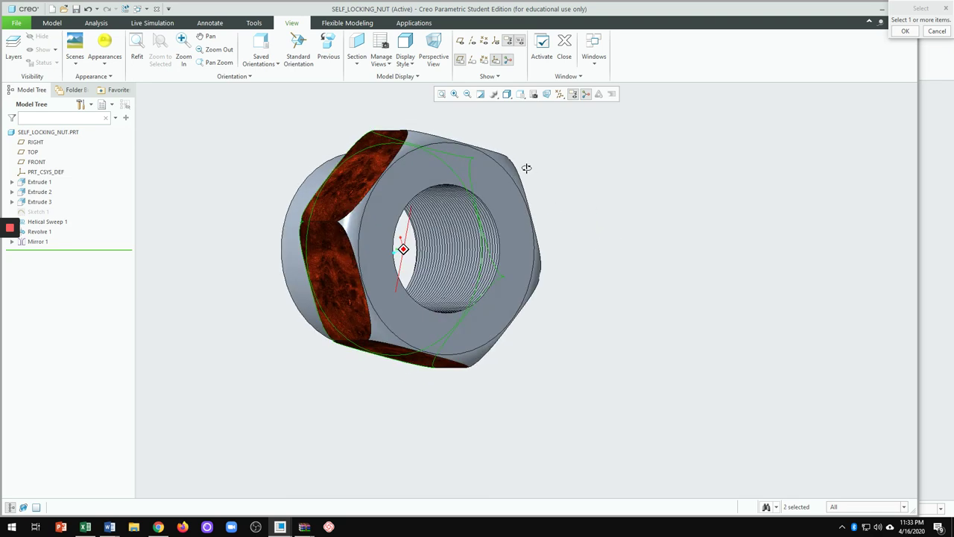
left_click(518, 162, "ctrl")
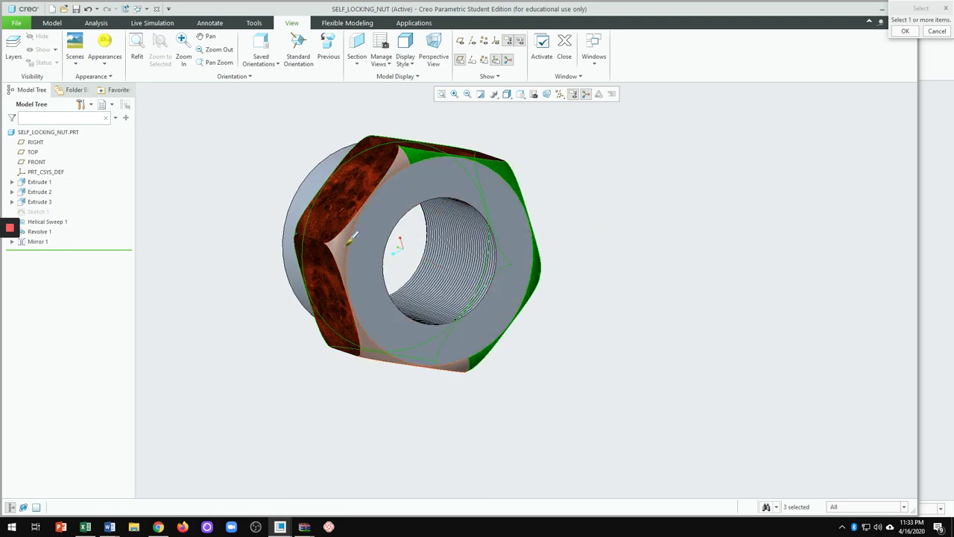
left_click(905, 31)
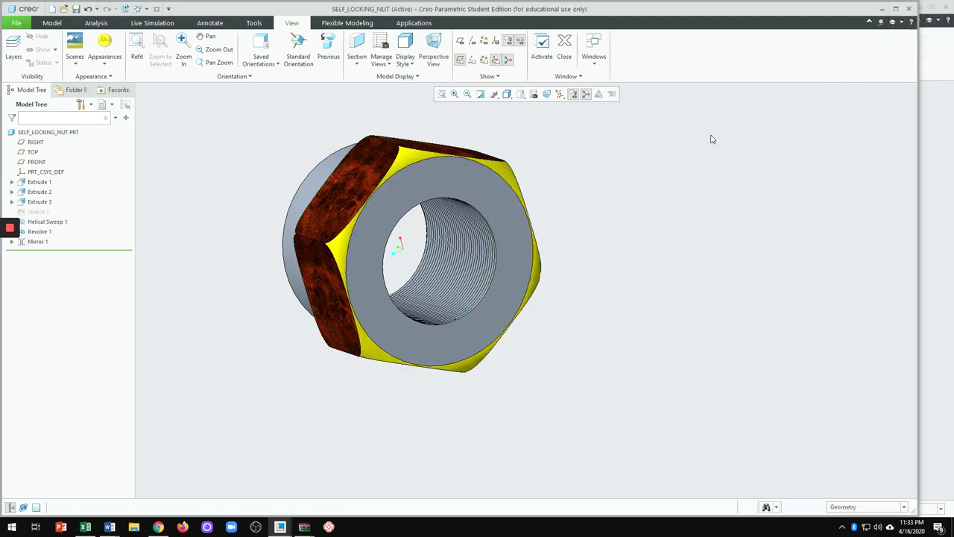
Step: Apply the red appearance to the flat ring face at the collar's end
middle_click_drag(713, 140, 827, 169)
left_click(104, 63)
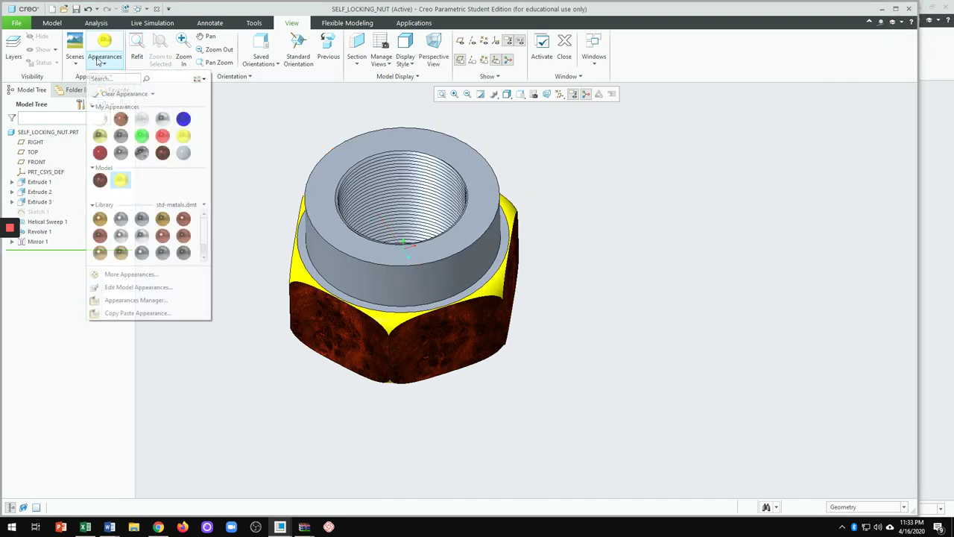
left_click(162, 136)
left_click(485, 157)
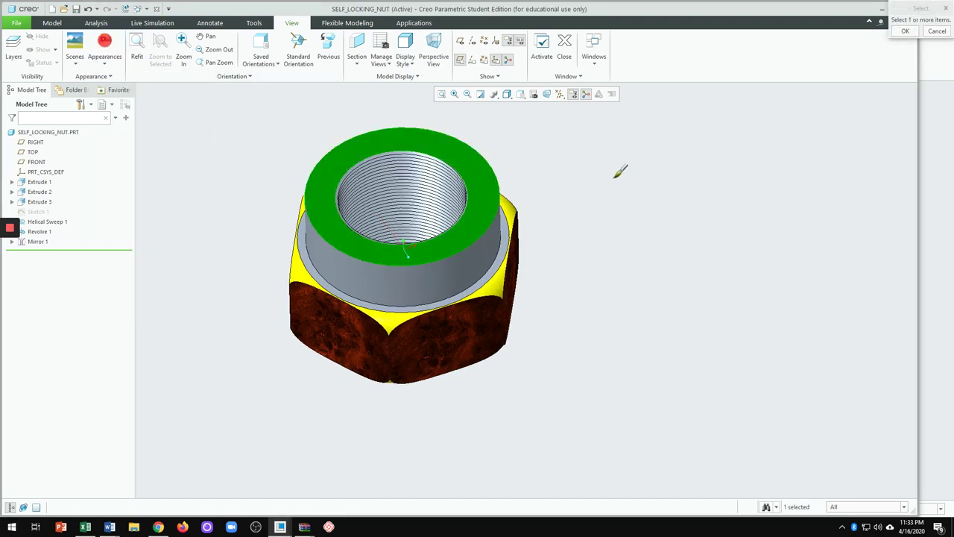
left_click(905, 33)
Step: Apply the green appearance to the collar's outer cylindrical face
middle_click_drag(786, 202, 746, 195)
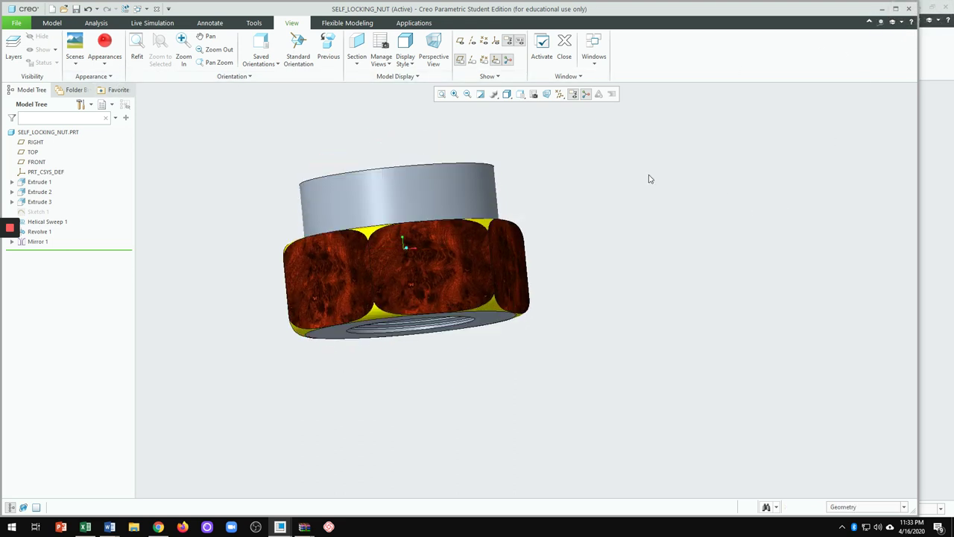
left_click(104, 60)
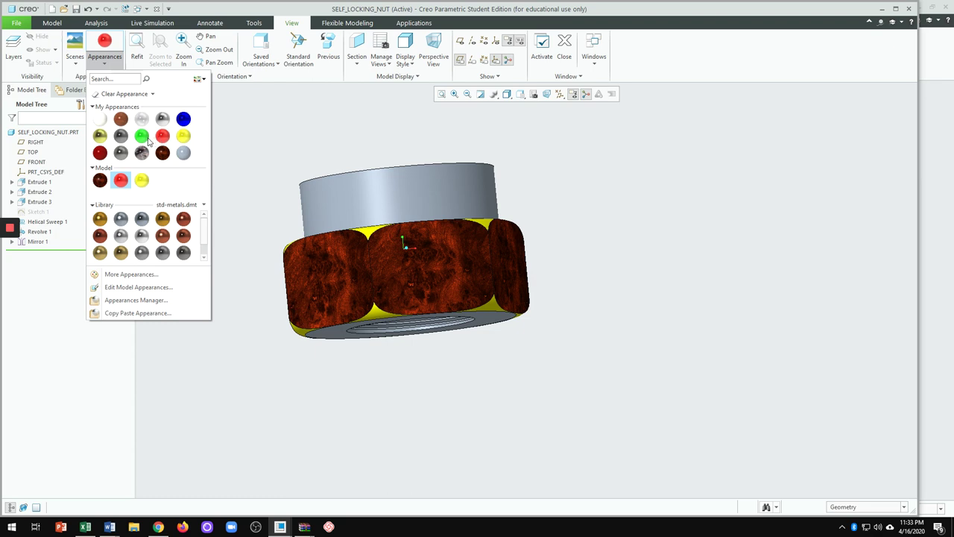
left_click(143, 137)
left_click(481, 185)
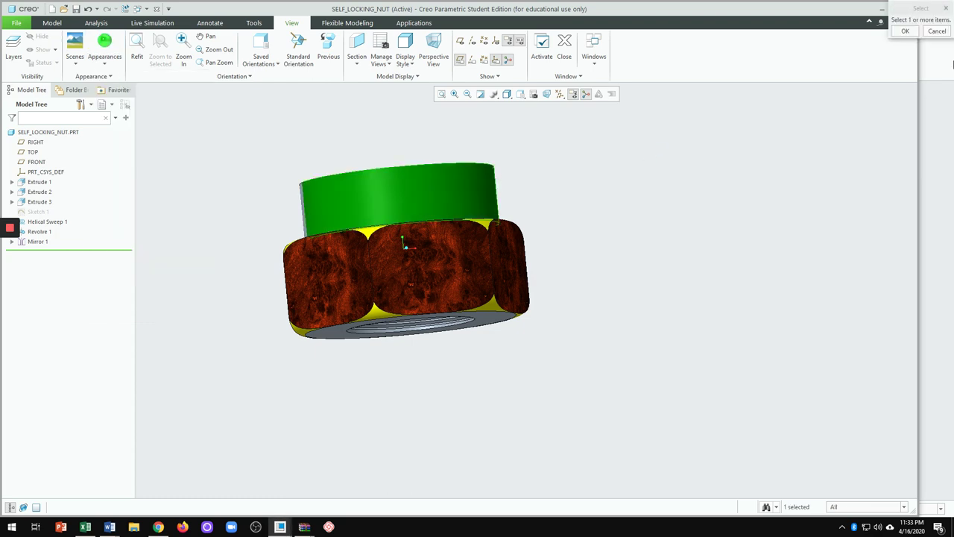
left_click(906, 33)
Step: Apply the blue appearance to the narrow flat ring face between the collar and the hexagonal body
middle_click_drag(757, 200, 707, 232)
scroll(502, 311, "down", 3)
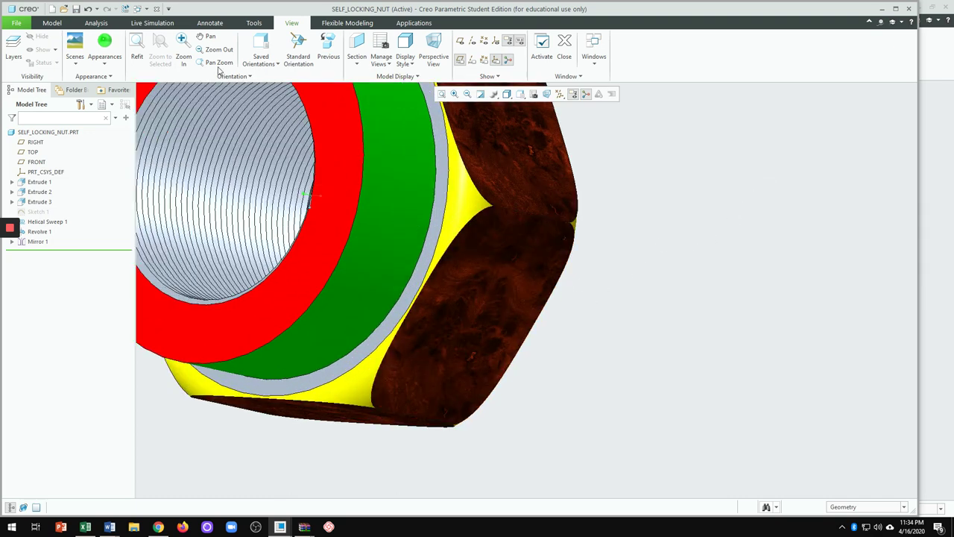
left_click(104, 60)
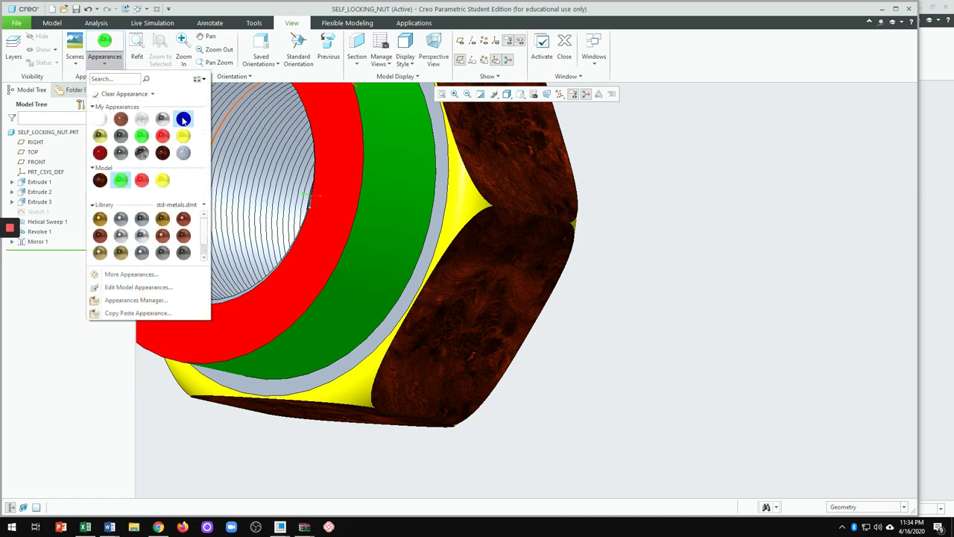
left_click(184, 119)
left_click(444, 183)
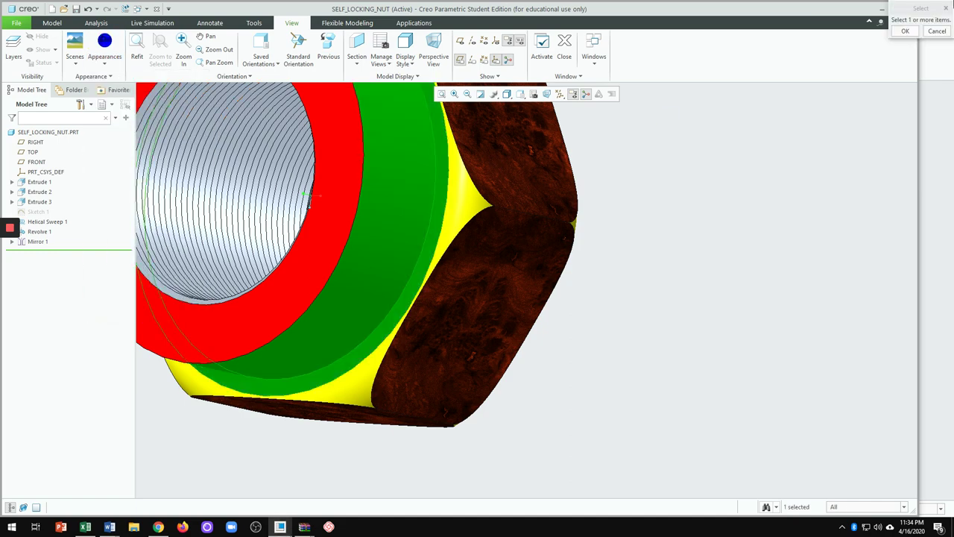
left_click(907, 33)
Step: Examine the coloured nut from several angles and close up, including the internal thread, collar and rounded hexagon corners
middle_click_drag(773, 278, 894, 220)
scroll(894, 221, "down", 5)
scroll(858, 345, "down", 1)
scroll(805, 331, "up", 1)
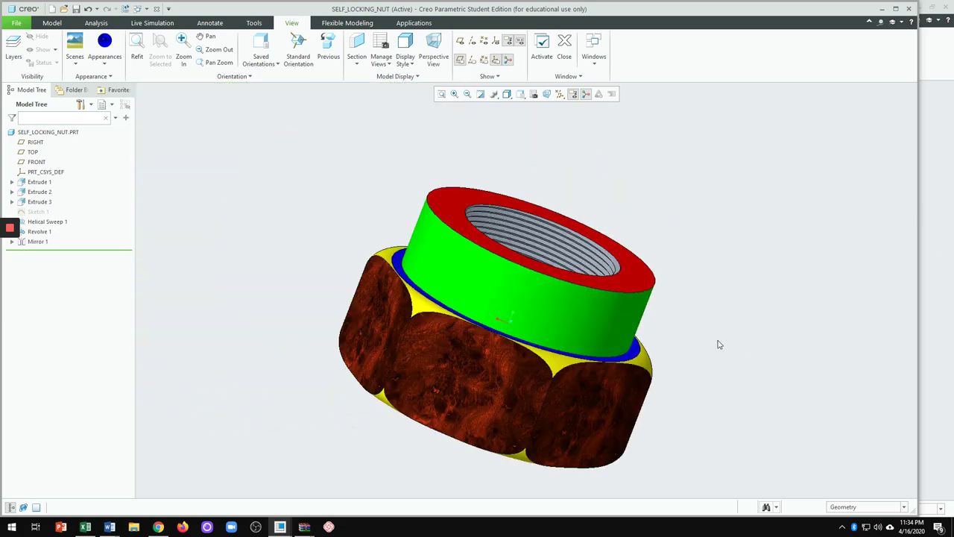
scroll(718, 342, "down", 1)
scroll(675, 351, "up", 4)
middle_click_drag(675, 351, 622, 344)
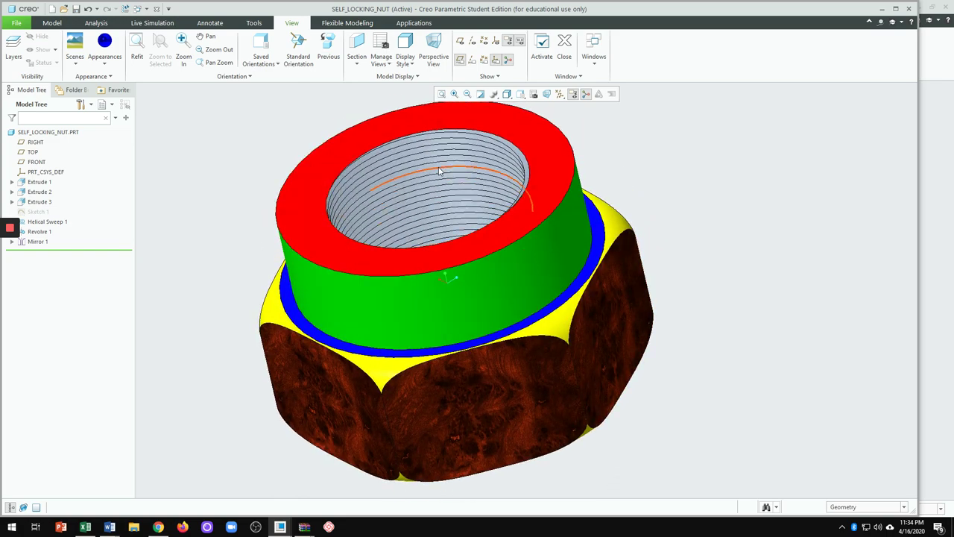
scroll(399, 197, "down", 4)
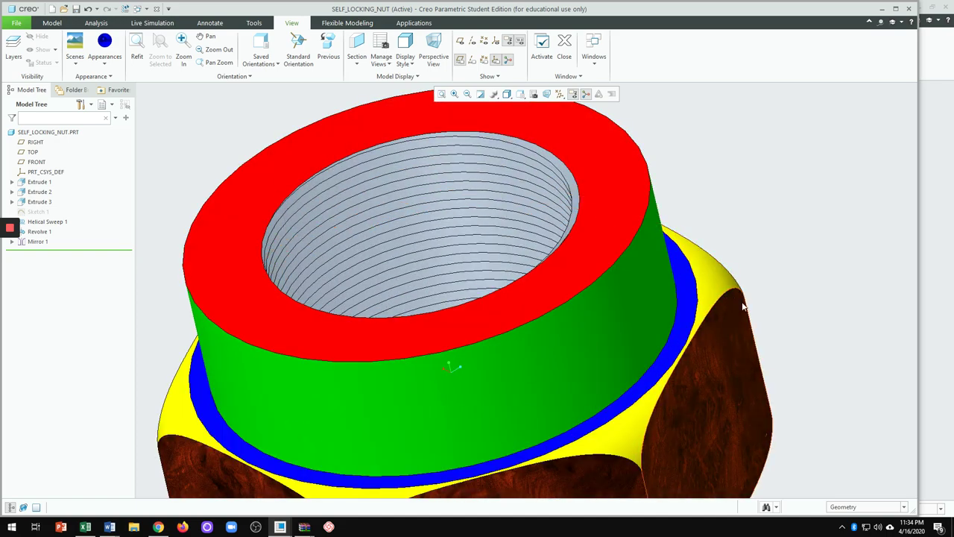
scroll(729, 298, "up", 2)
scroll(732, 294, "down", 2)
scroll(734, 294, "down", 1)
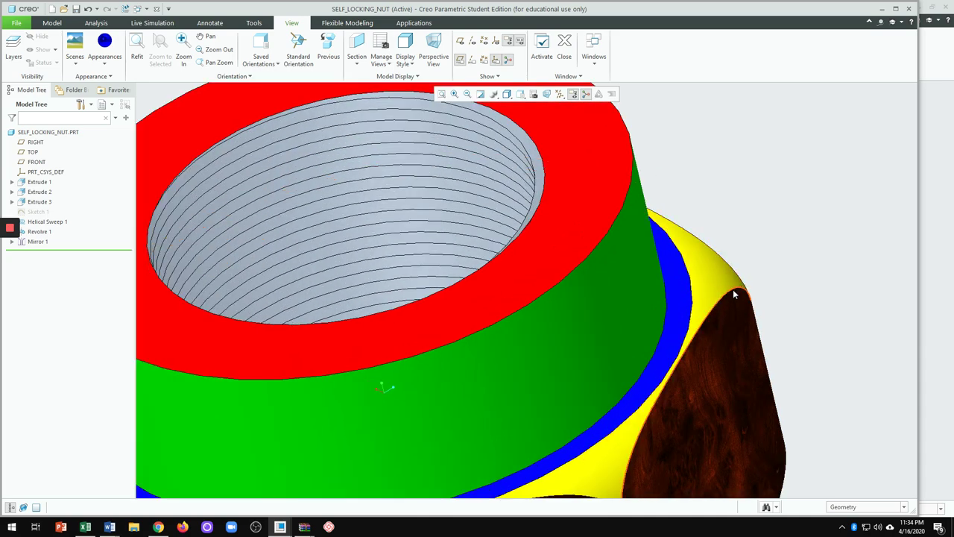
scroll(736, 294, "up", 3)
mouse_move(753, 247)
middle_mouse_down()
mouse_move(723, 177)
mouse_move(692, 255)
mouse_move(652, 286)
middle_mouse_up()
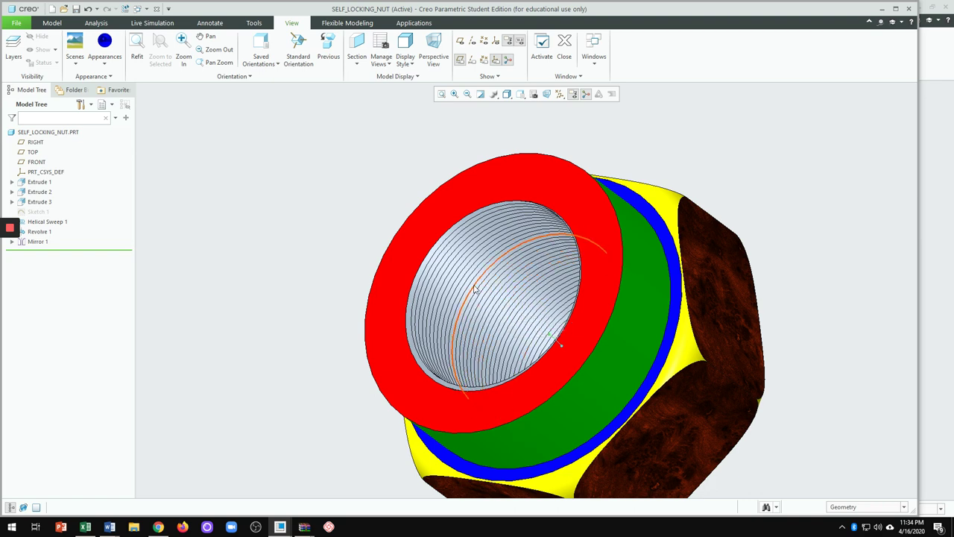
scroll(379, 206, "down", 3)
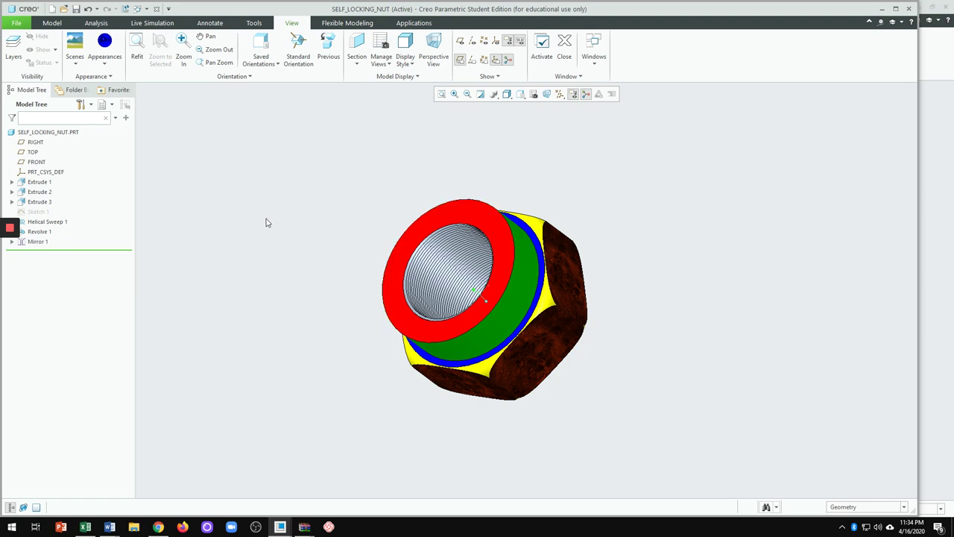
middle_click_drag(332, 286, 351, 265)
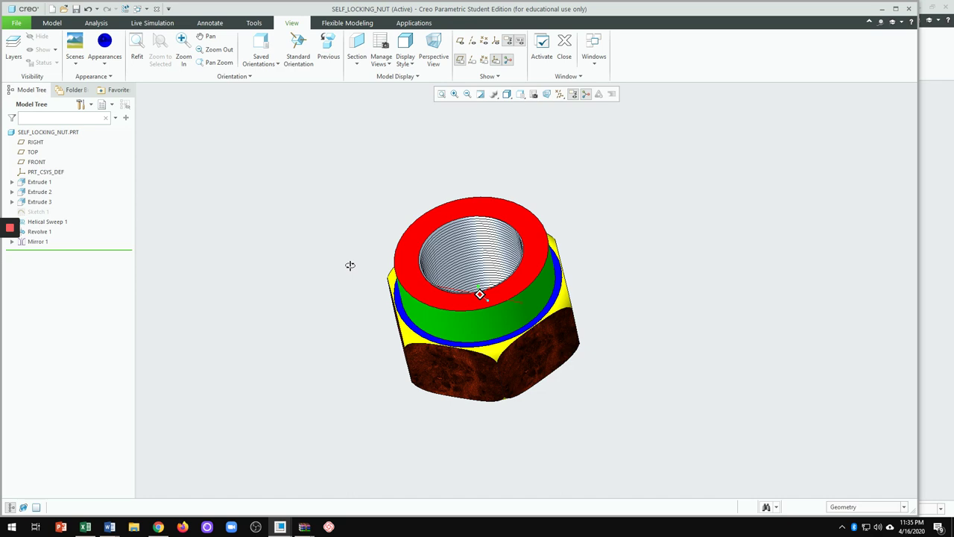
middle_click_drag(350, 265, 351, 269)
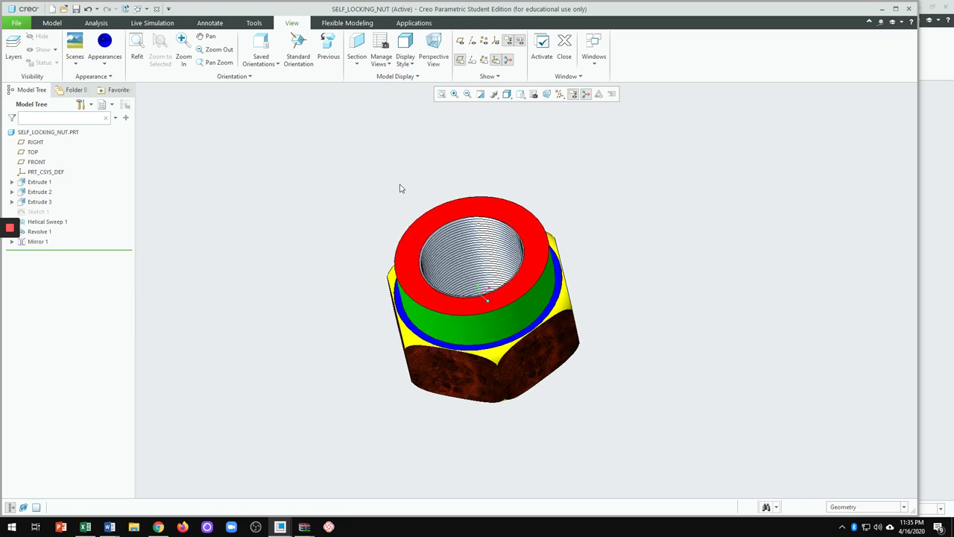
scroll(408, 250, "up", 5)
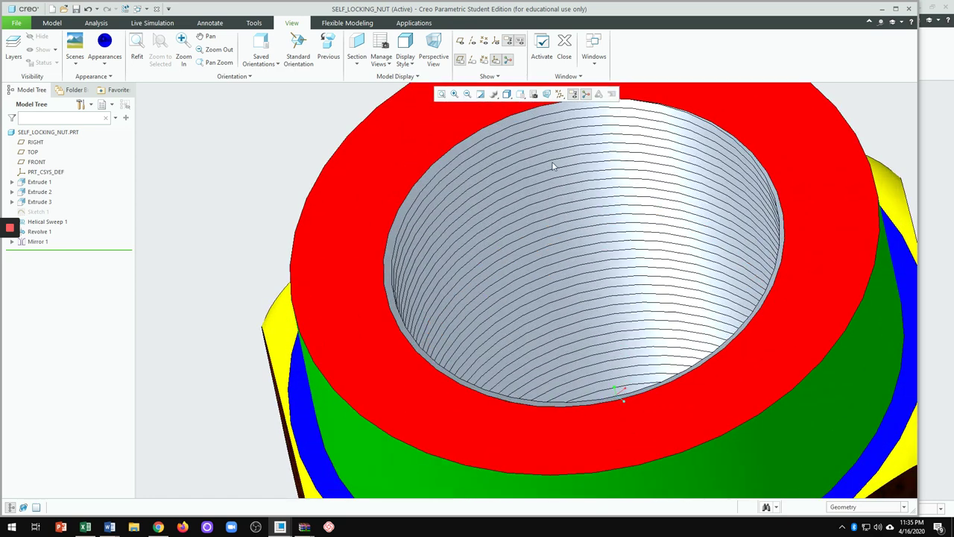
scroll(222, 203, "down", 4)
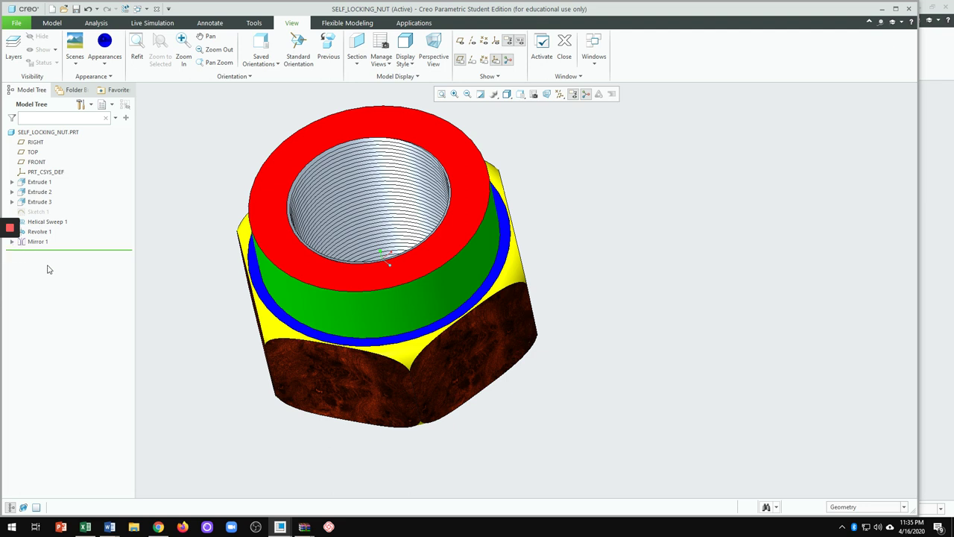
mouse_move(8, 239)
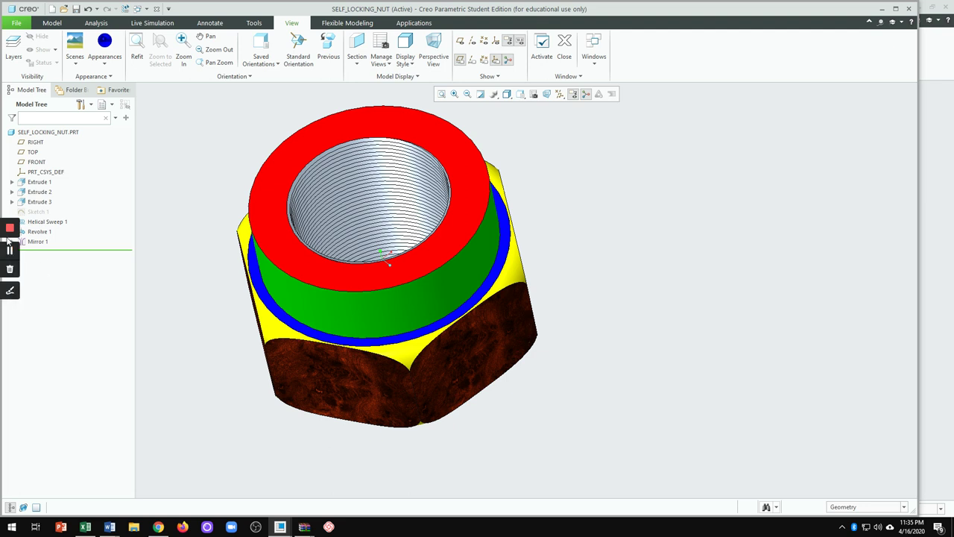